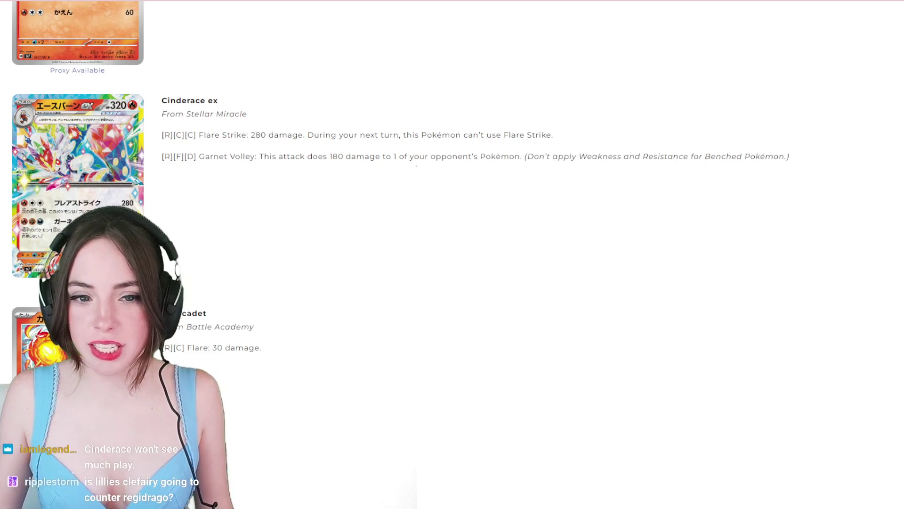
scroll(452, 212, down, 5)
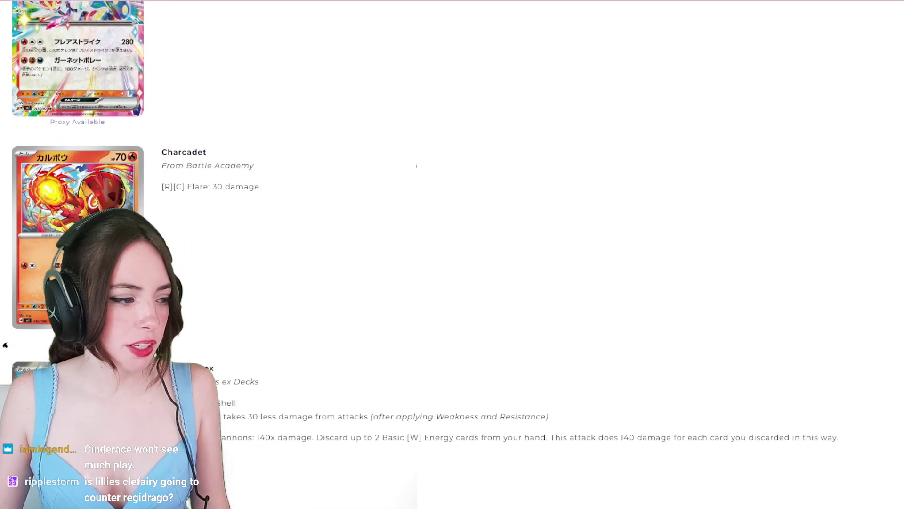
scroll(453, 212, down, 3)
scroll(452, 212, down, 3)
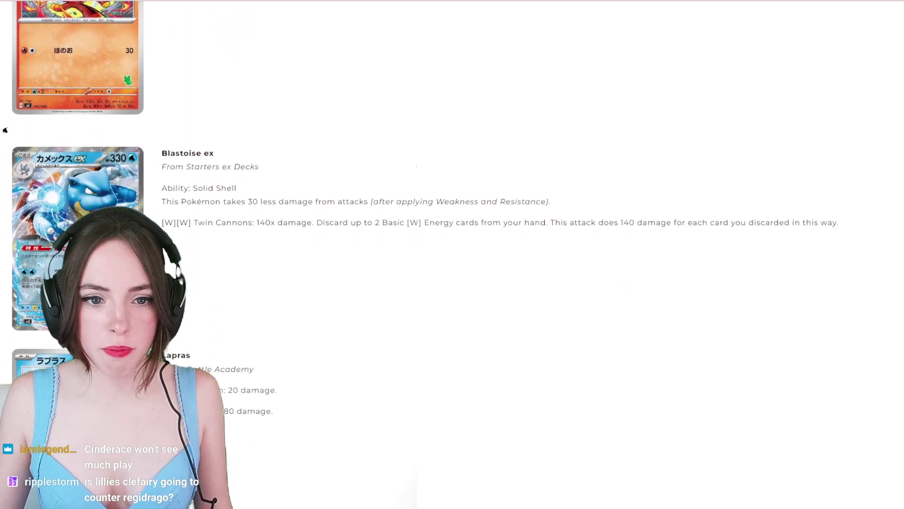
scroll(453, 212, down, 2)
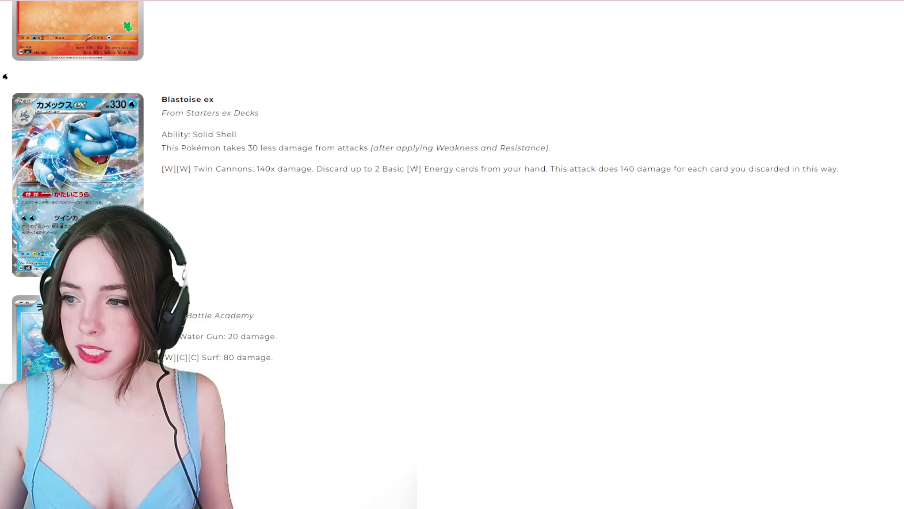
scroll(452, 254, down, 2)
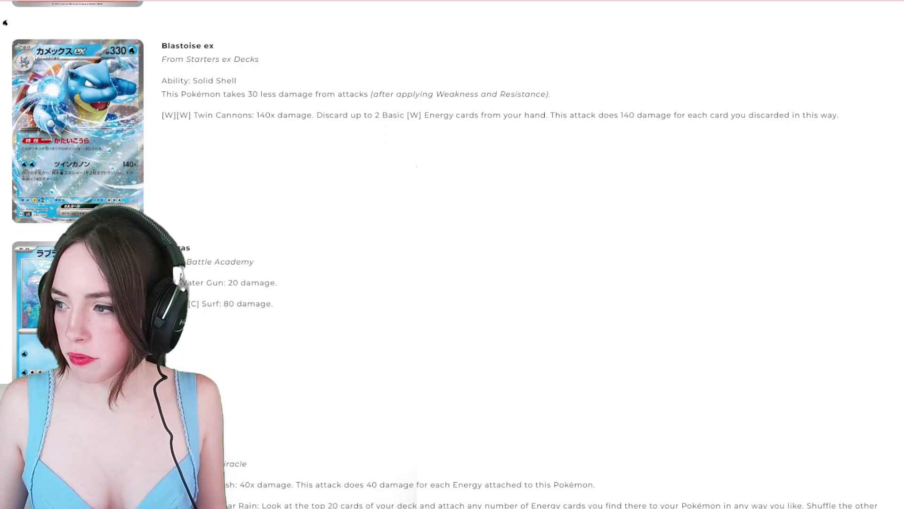
scroll(452, 255, down, 3)
scroll(452, 254, down, 2)
scroll(453, 255, down, 3)
scroll(452, 255, down, 2)
scroll(452, 255, down, 1)
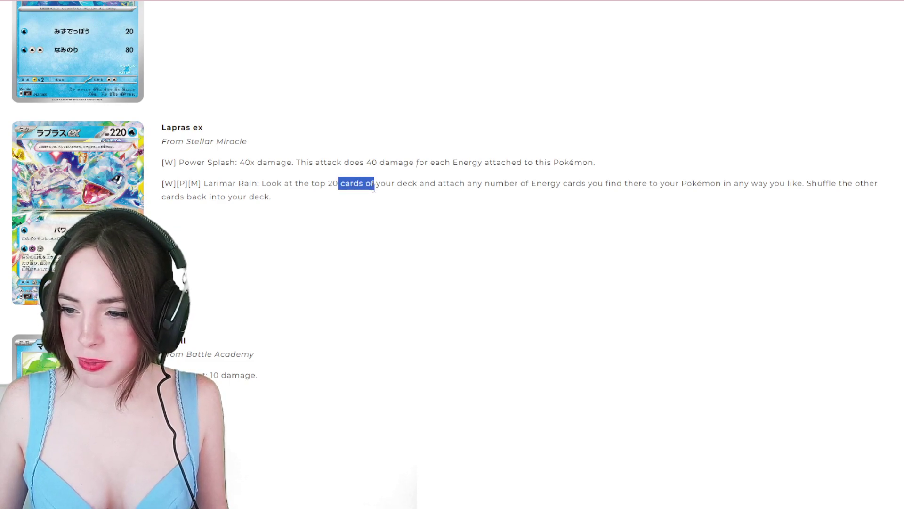
Highlight the number 20 in Lapras ex's Larimar Rain attack text
drag(374, 186, 333, 185)
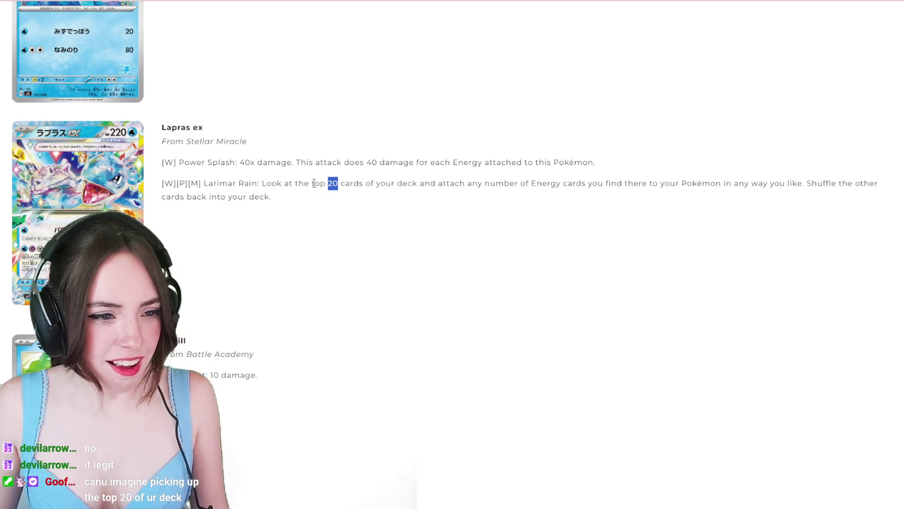
scroll(381, 205, up, 2)
scroll(382, 205, down, 2)
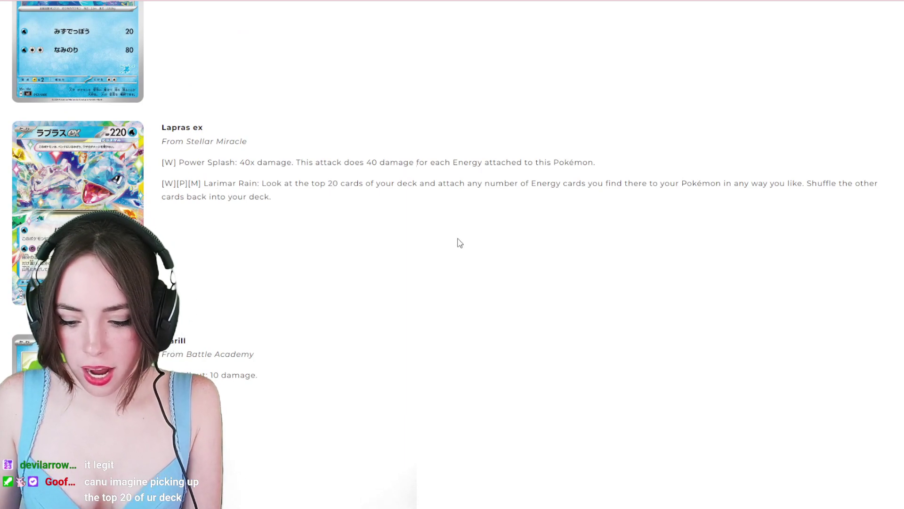
scroll(460, 243, down, 5)
scroll(460, 243, down, 5)
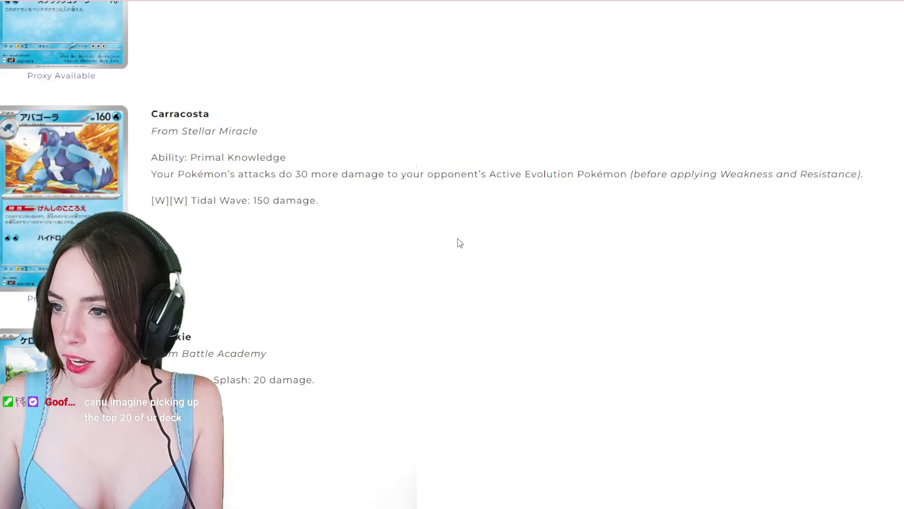
scroll(459, 244, up, 5)
scroll(403, 205, up, 5)
scroll(403, 204, up, 4)
scroll(401, 203, up, 4)
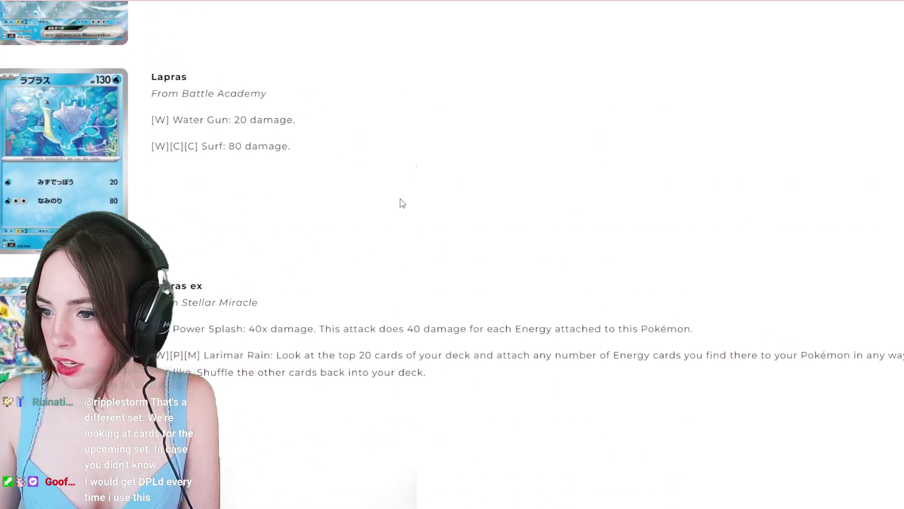
scroll(401, 204, down, 3)
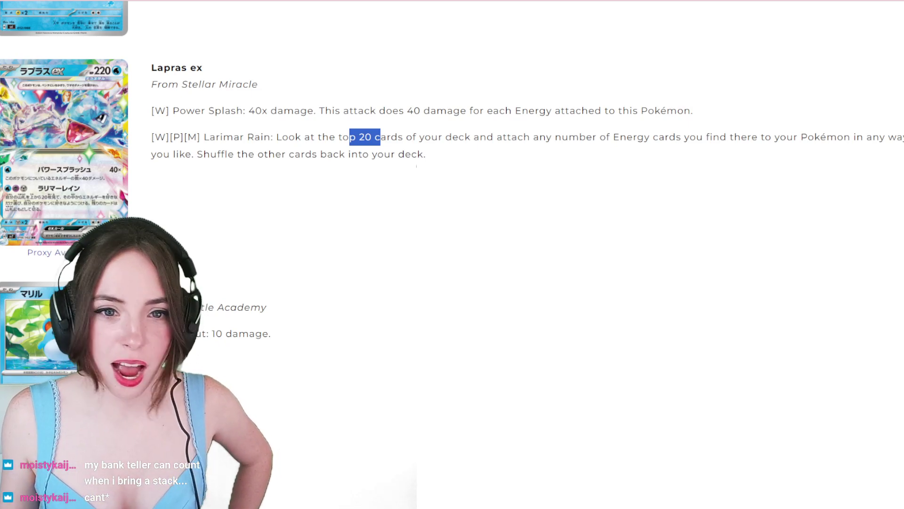
scroll(558, 297, down, 3)
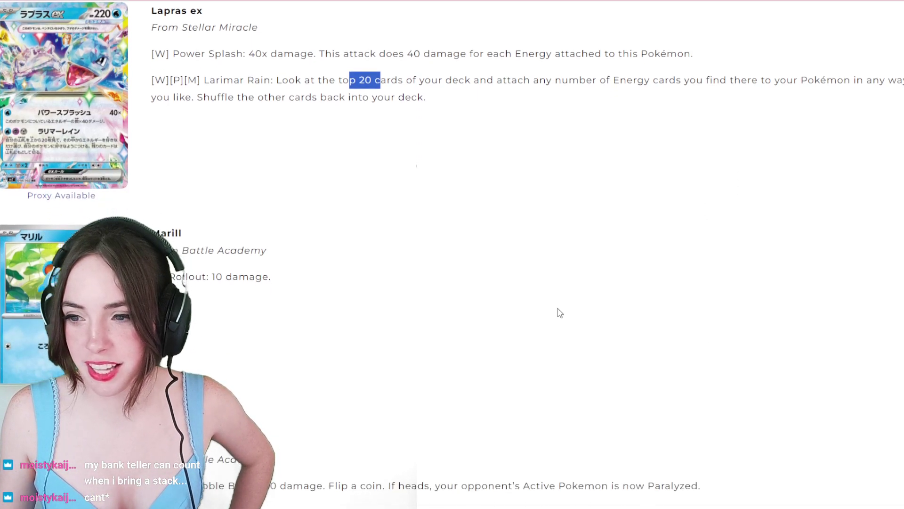
scroll(554, 296, down, 2)
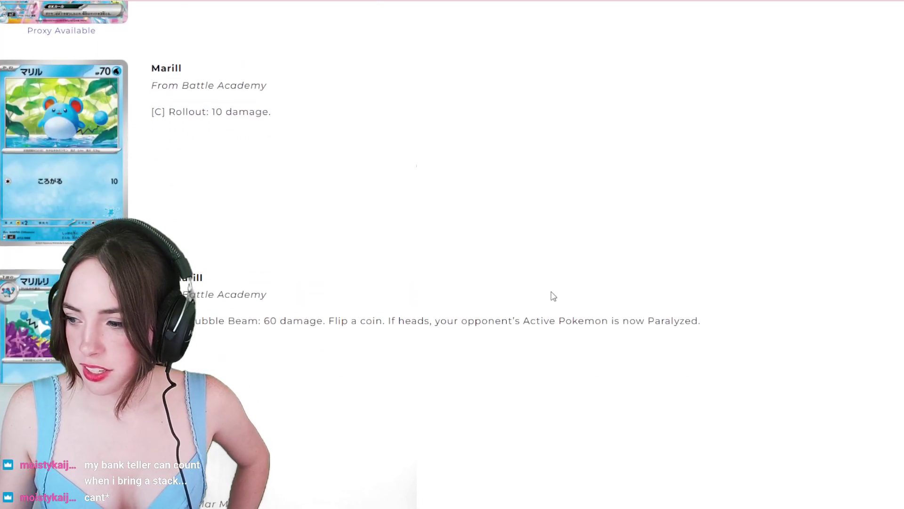
scroll(554, 295, down, 3)
scroll(523, 251, down, 2)
scroll(515, 248, up, 4)
scroll(513, 247, up, 2)
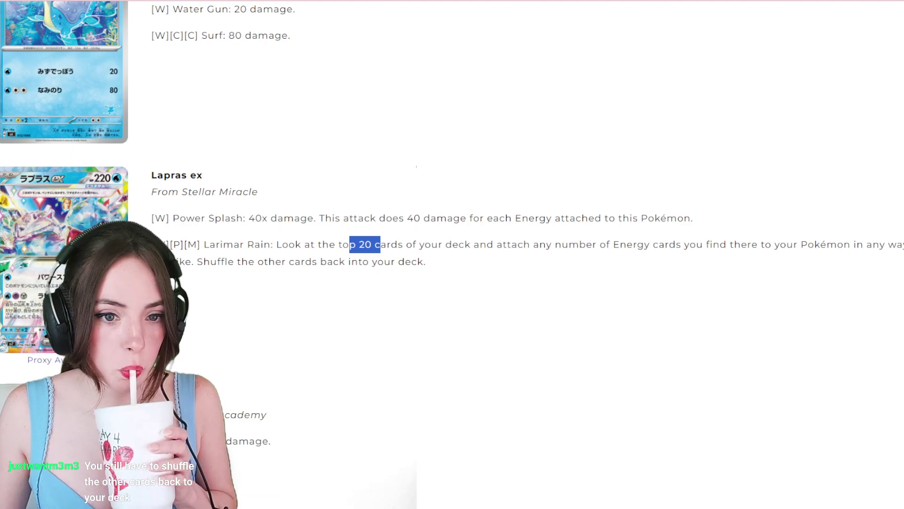
scroll(122, 193, down, 3)
scroll(122, 193, down, 3)
scroll(122, 192, down, 4)
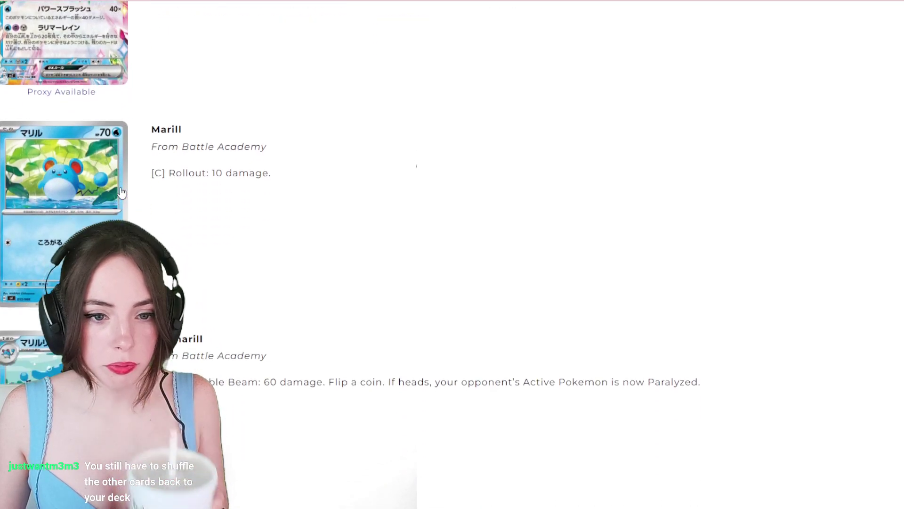
scroll(122, 192, down, 3)
scroll(134, 120, down, 3)
scroll(138, 111, down, 3)
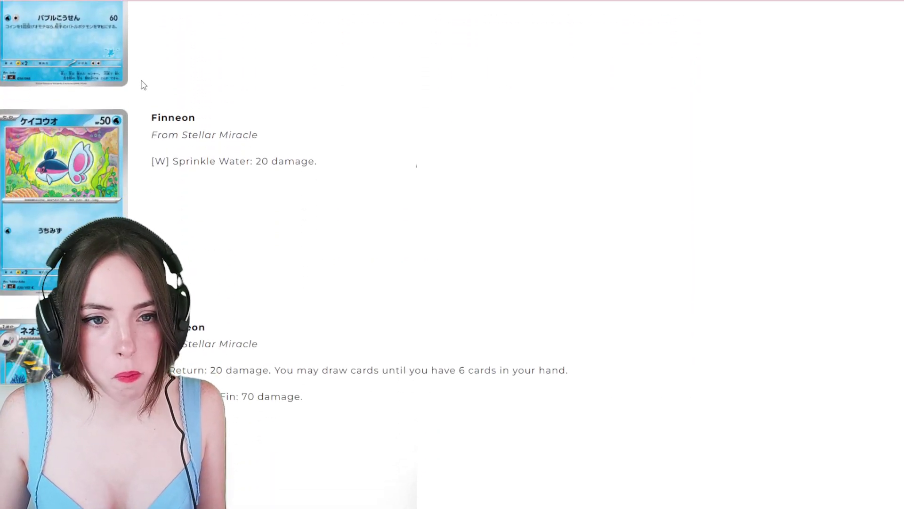
scroll(144, 84, down, 3)
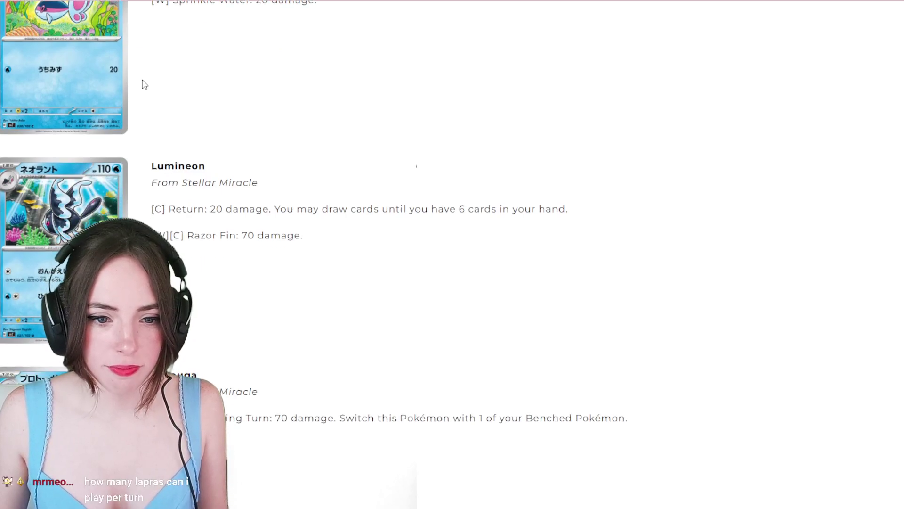
scroll(144, 83, up, 4)
scroll(143, 84, up, 4)
scroll(144, 83, up, 2)
scroll(143, 84, down, 4)
scroll(144, 84, down, 3)
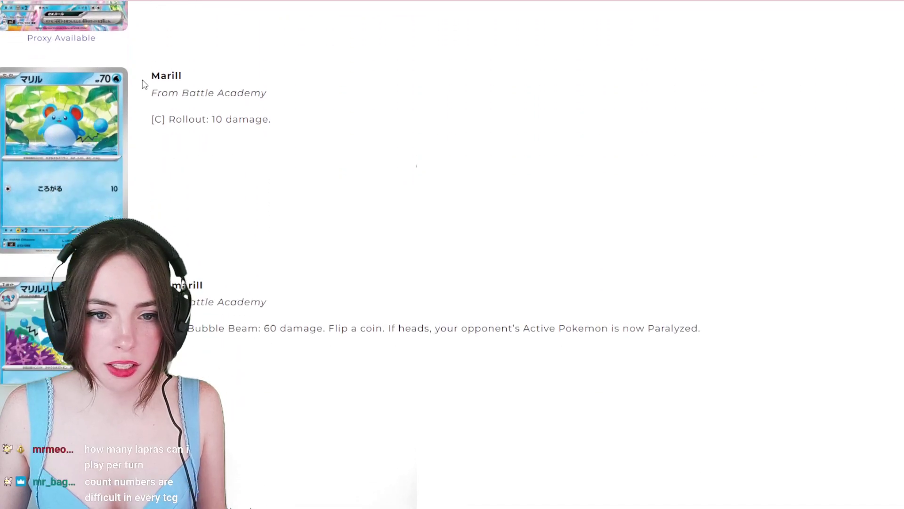
scroll(144, 83, down, 2)
scroll(143, 84, down, 2)
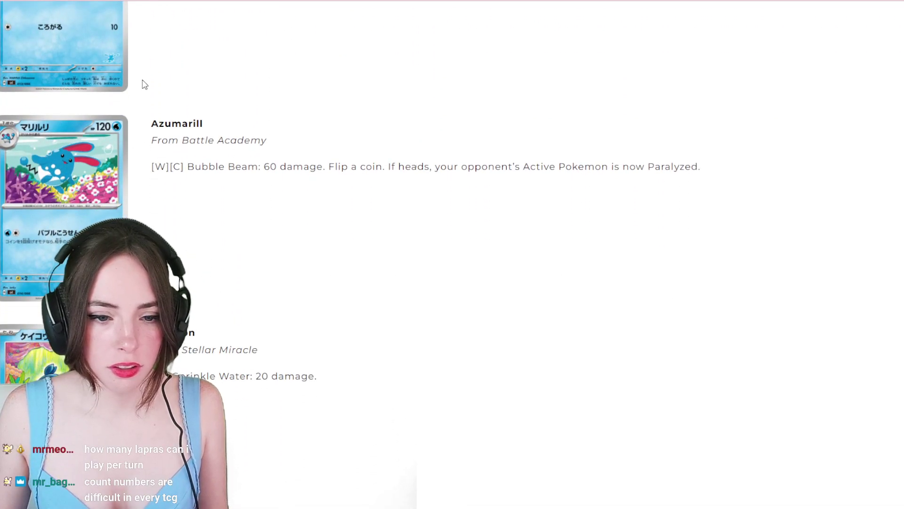
scroll(143, 84, down, 2)
scroll(144, 84, down, 3)
scroll(143, 83, down, 1)
Briefly mark Lumineon's attack text, then mark the name Tirtouga
drag(272, 263, 163, 233)
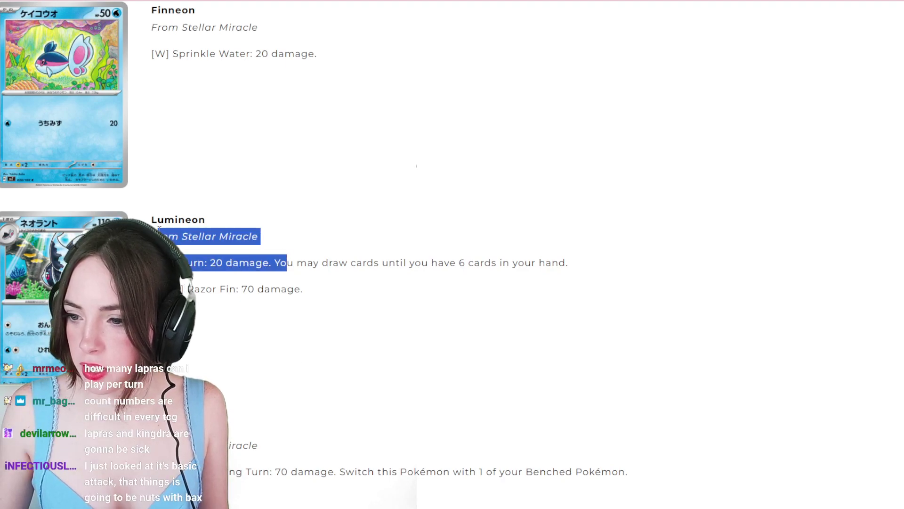
click(227, 233)
scroll(226, 233, down, 3)
scroll(395, 142, down, 2)
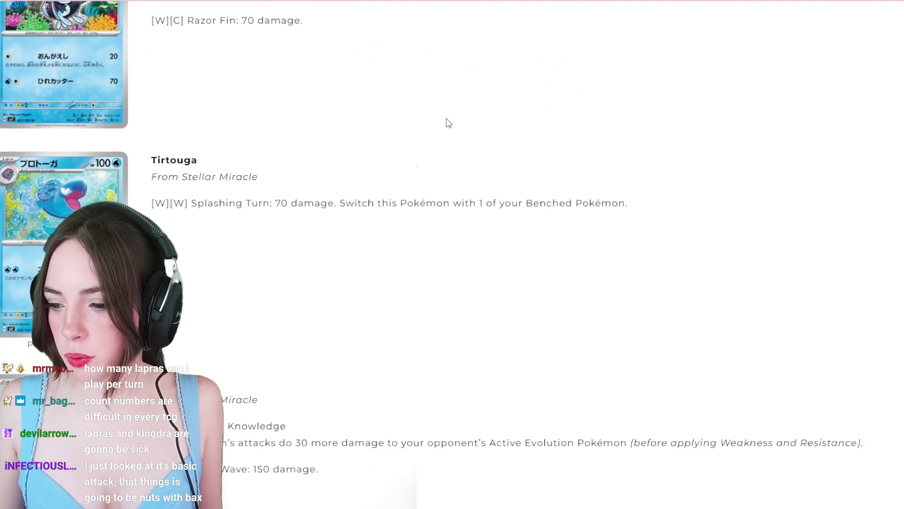
drag(198, 160, 150, 159)
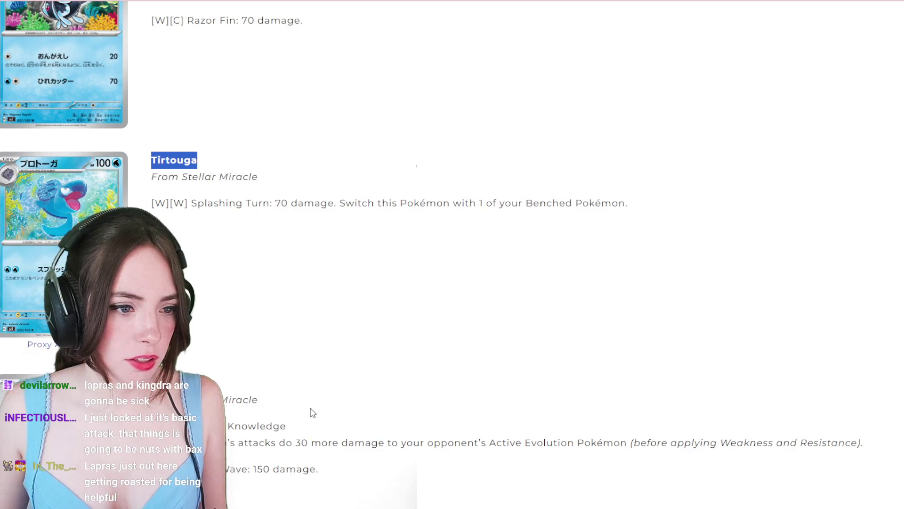
scroll(777, 283, up, 10)
scroll(648, 365, up, 10)
scroll(648, 365, up, 10)
scroll(648, 365, up, 3)
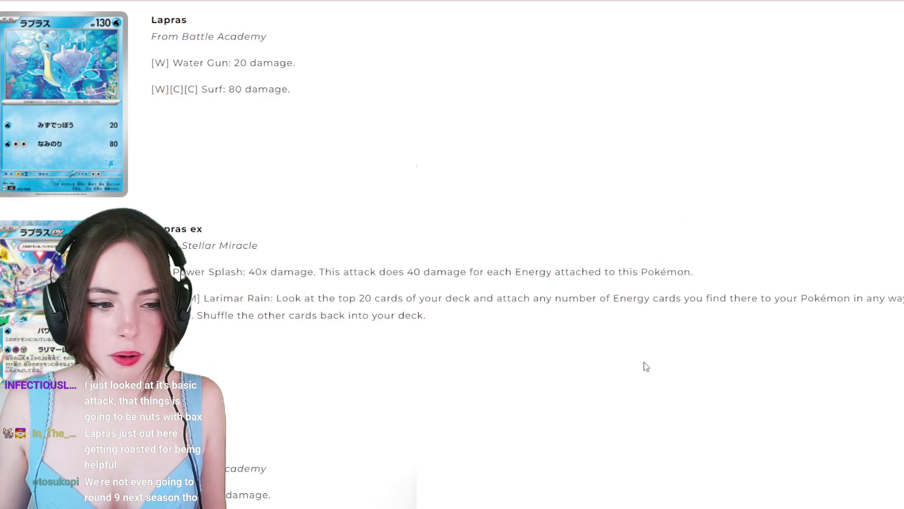
Select Lapras ex's full Power Splash line, 40 damage per attached Energy
triple_click(394, 267)
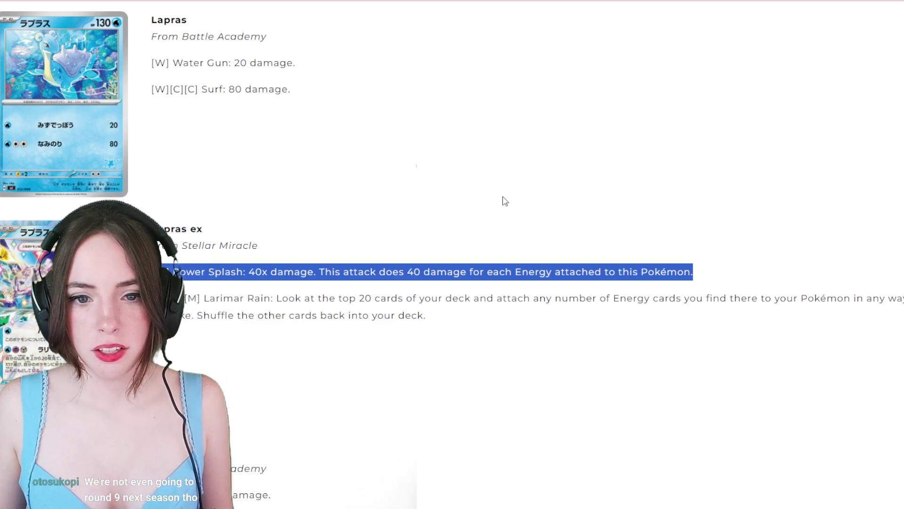
scroll(505, 201, down, 3)
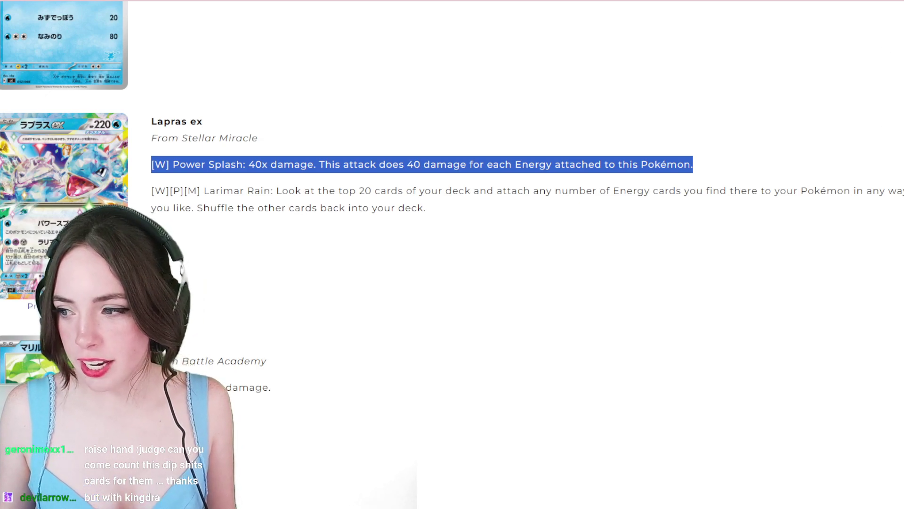
scroll(415, 171, down, 5)
scroll(415, 171, down, 5)
scroll(415, 170, down, 5)
scroll(414, 171, down, 3)
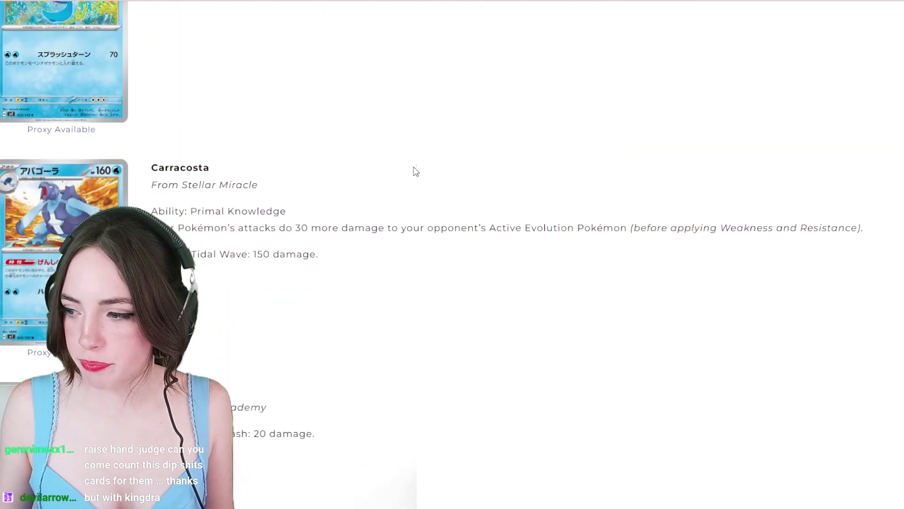
Mark and then clear Carracosta's Primal Knowledge ability and attack text
triple_click(309, 228)
click(377, 242)
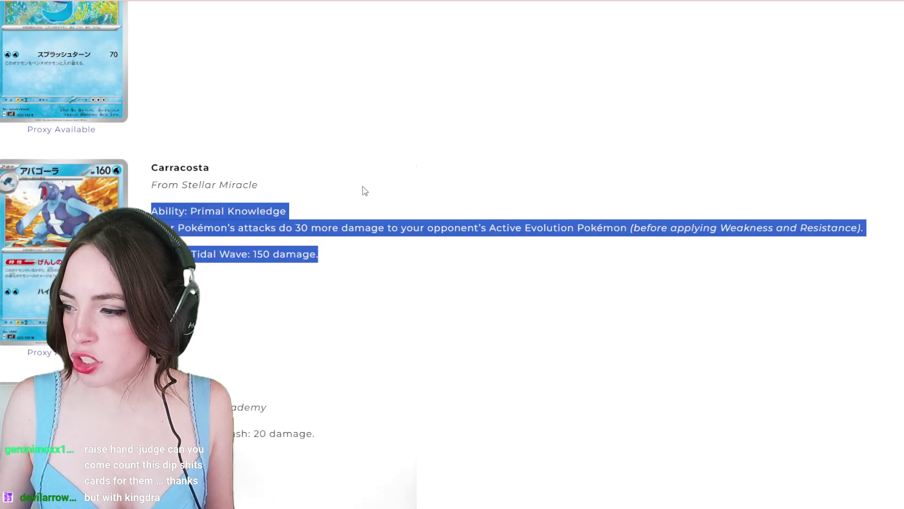
mouse_move(364, 191)
mouse_down()
mouse_move(427, 262)
mouse_move(411, 136)
mouse_up()
click(426, 262)
click(411, 136)
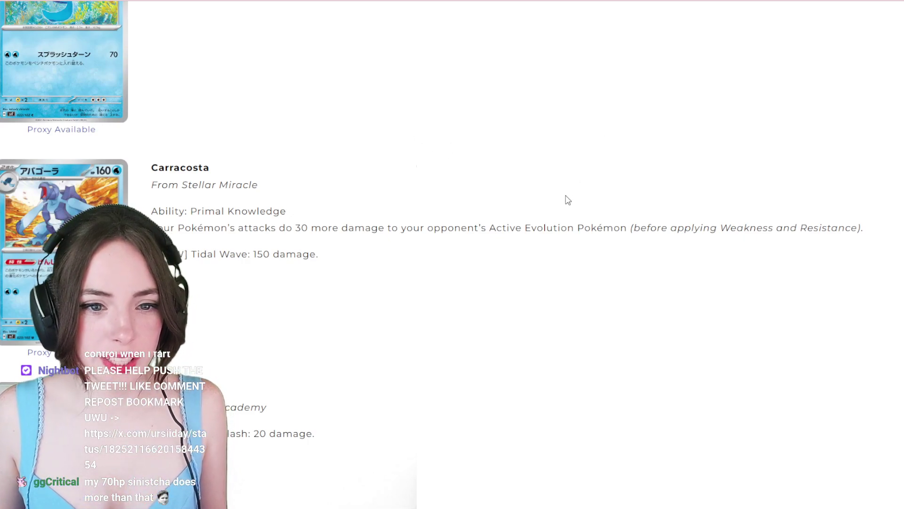
scroll(566, 201, down, 3)
scroll(639, 243, down, 3)
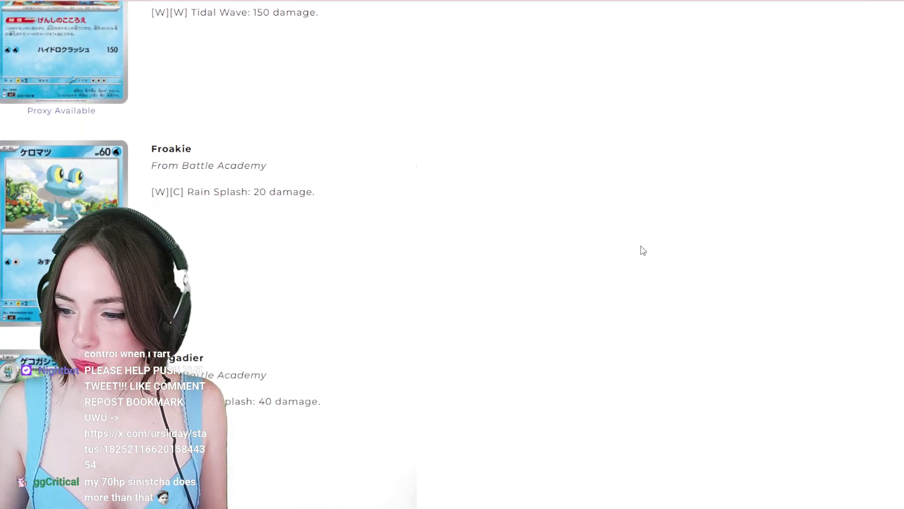
scroll(643, 251, down, 3)
scroll(643, 250, down, 2)
scroll(580, 187, down, 2)
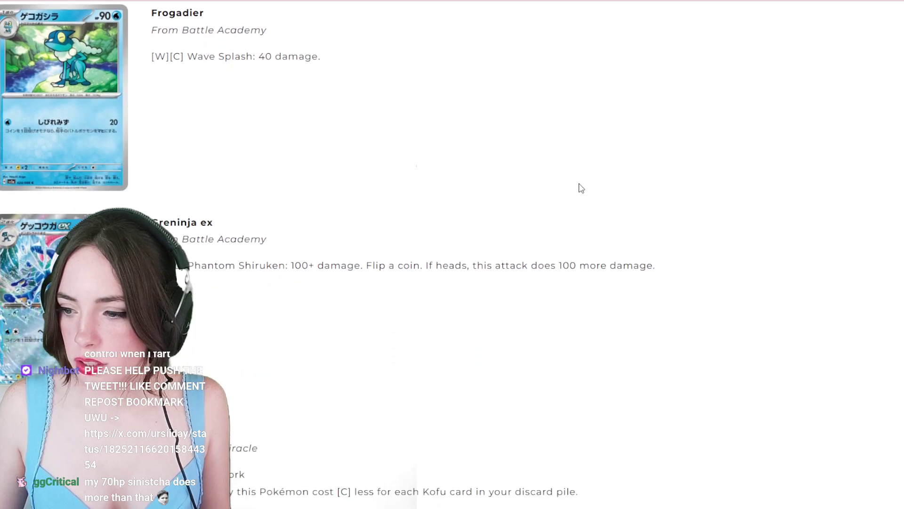
Select Greninja ex's Phantom Shiruken line, then highlight just the word 'damage'
triple_click(323, 259)
click(388, 261)
triple_click(389, 261)
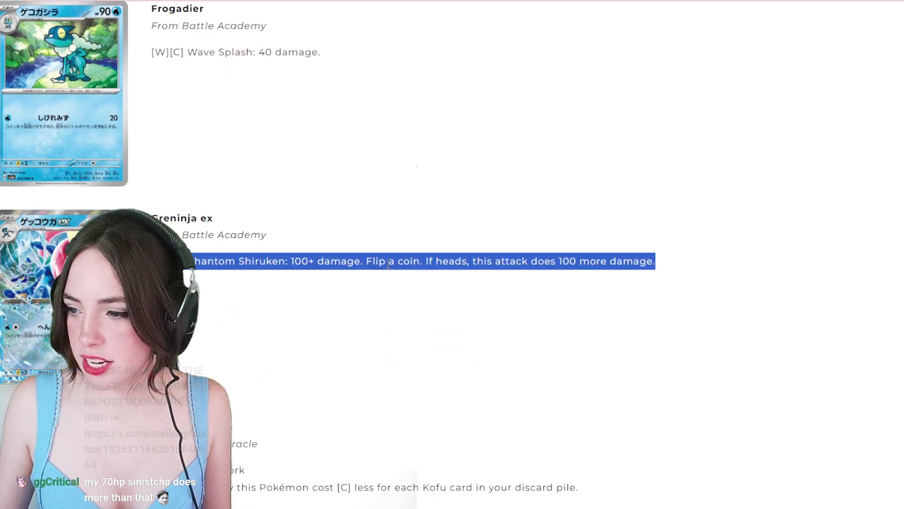
double_click(340, 261)
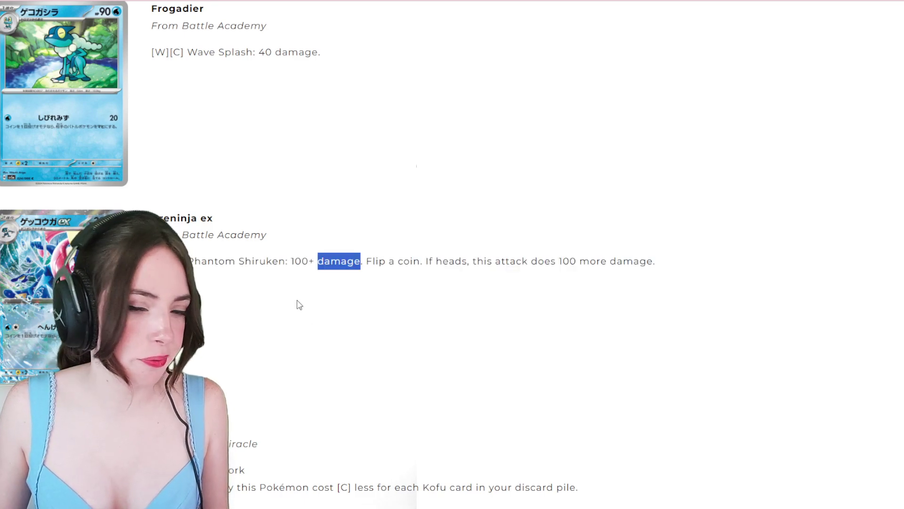
scroll(280, 241, down, 3)
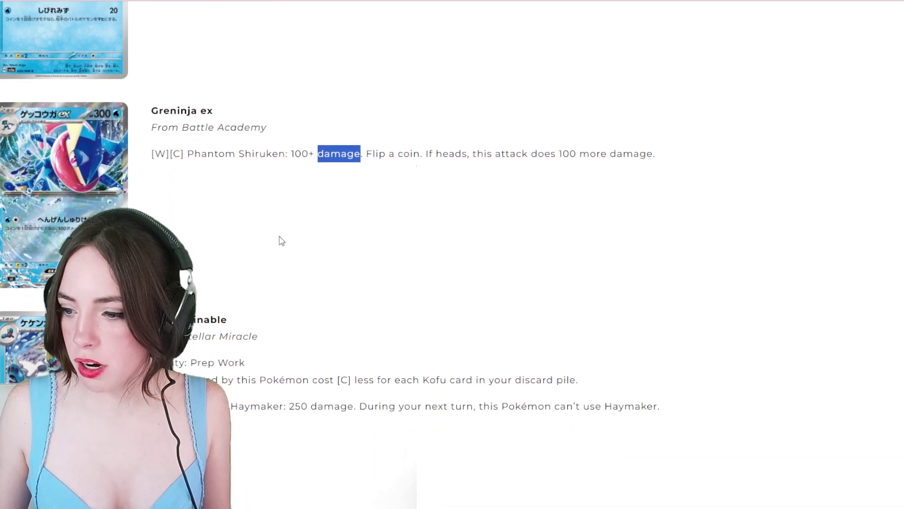
scroll(281, 241, down, 2)
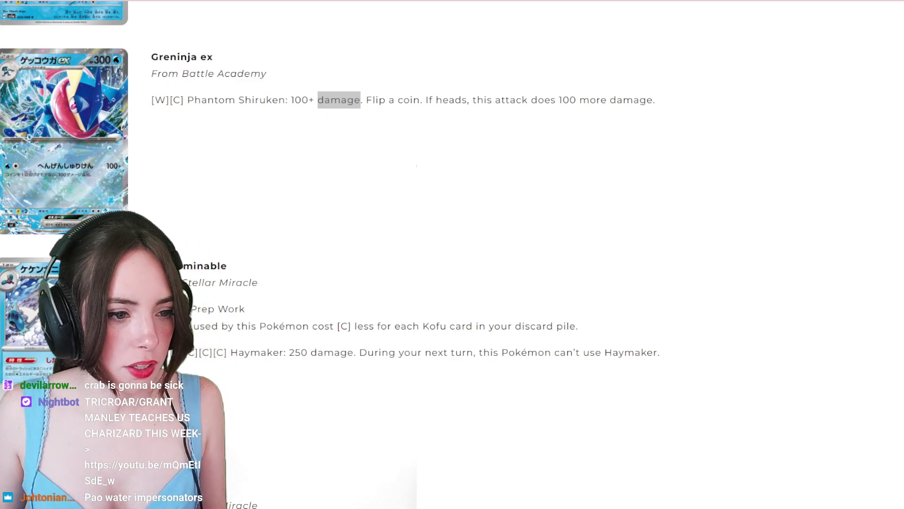
Back on the card list, select Crabominable's Prep Work ability description line
key(alt+Tab)
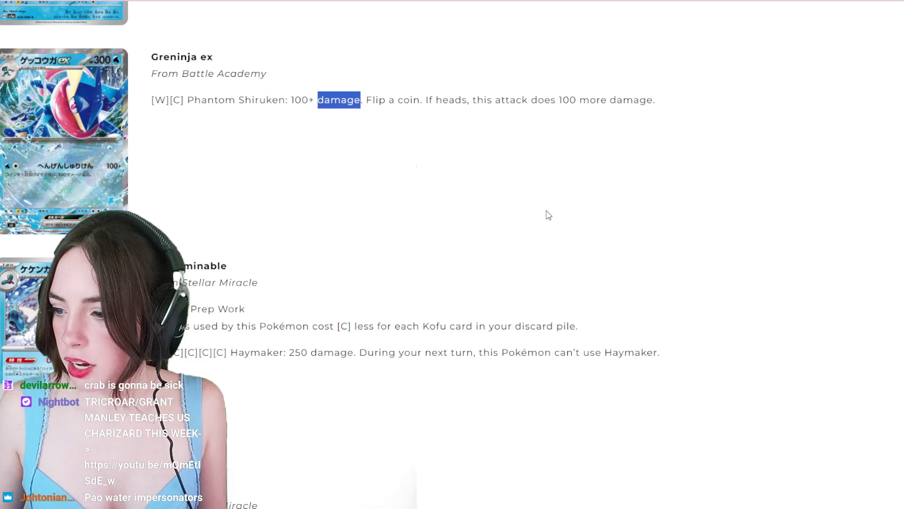
click(290, 325)
triple_click(289, 326)
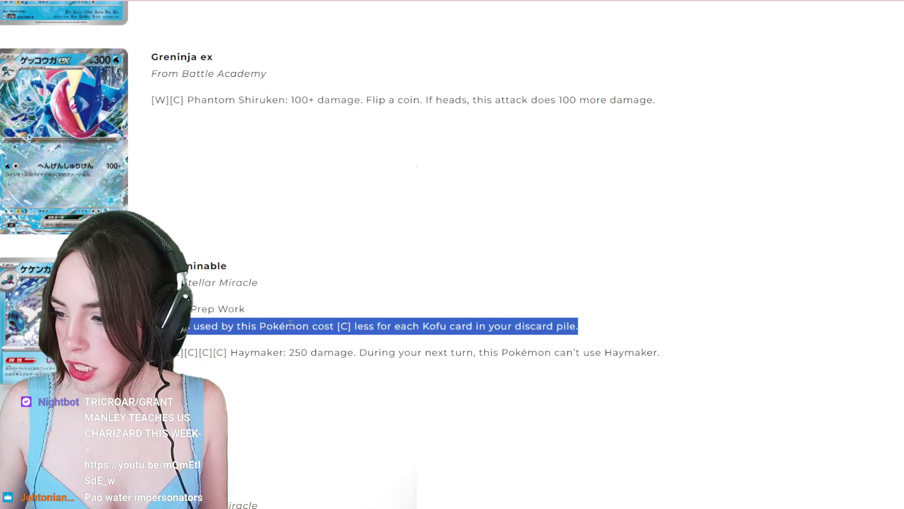
click(289, 325)
triple_click(290, 325)
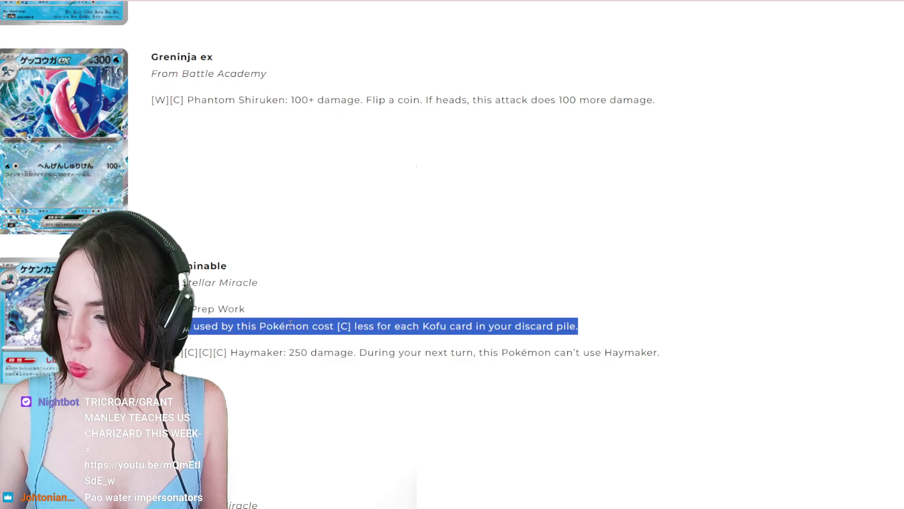
Highlight 'less' in Prep Work, then select and clear the Haymaker attack line
click(364, 326)
double_click(364, 326)
triple_click(364, 326)
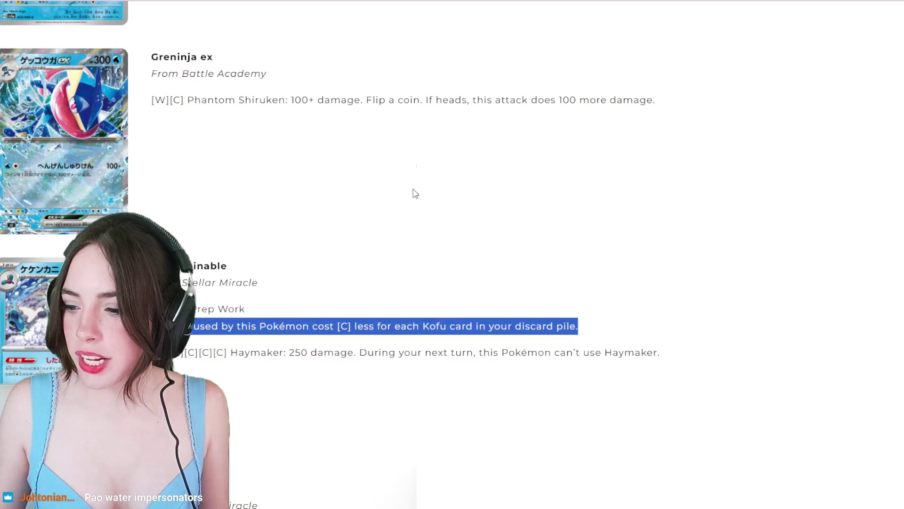
scroll(412, 167, up, 1)
scroll(413, 167, down, 1)
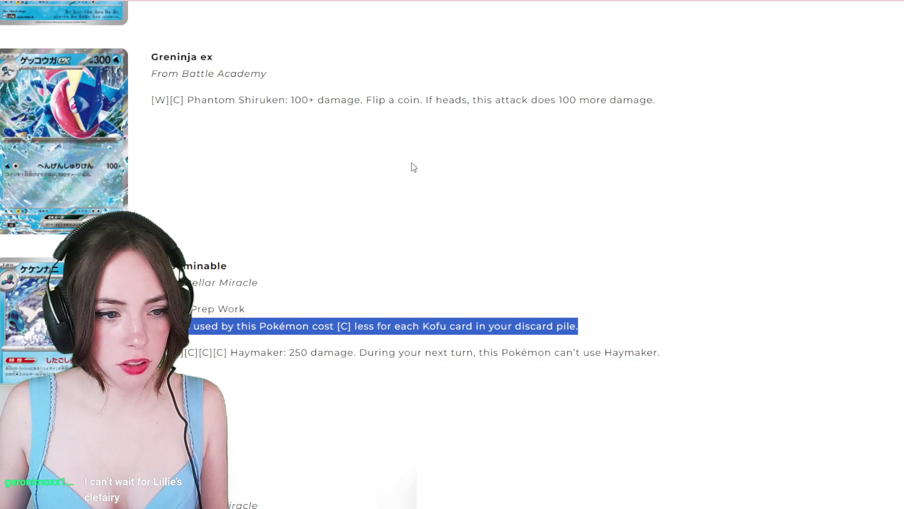
scroll(412, 168, down, 2)
scroll(412, 167, down, 2)
scroll(414, 167, down, 1)
scroll(413, 166, down, 1)
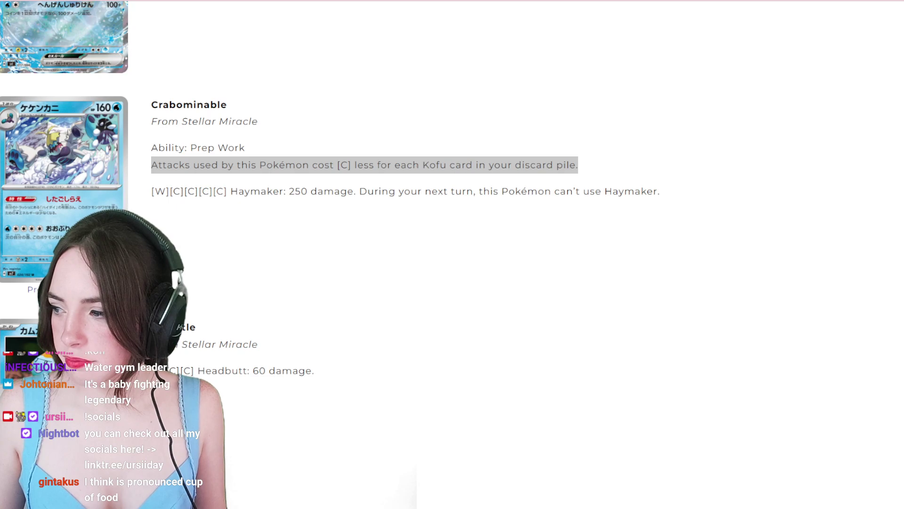
triple_click(321, 190)
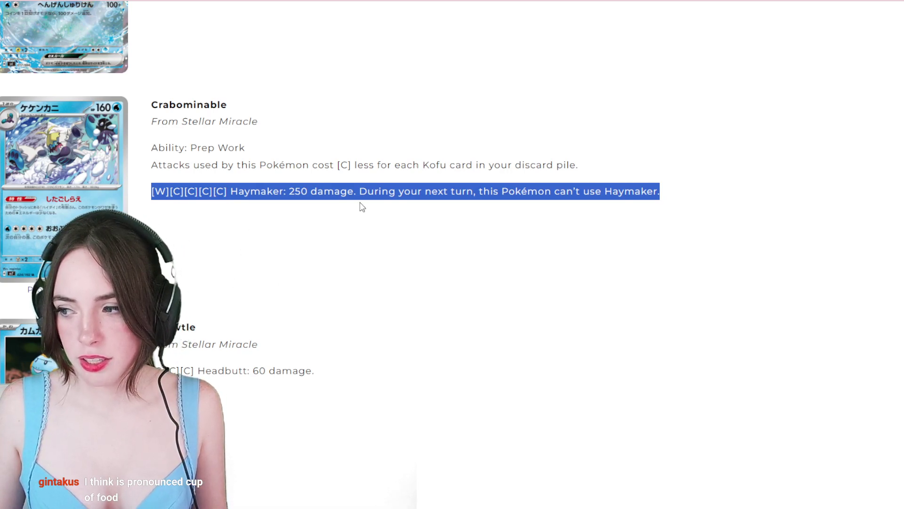
click(365, 222)
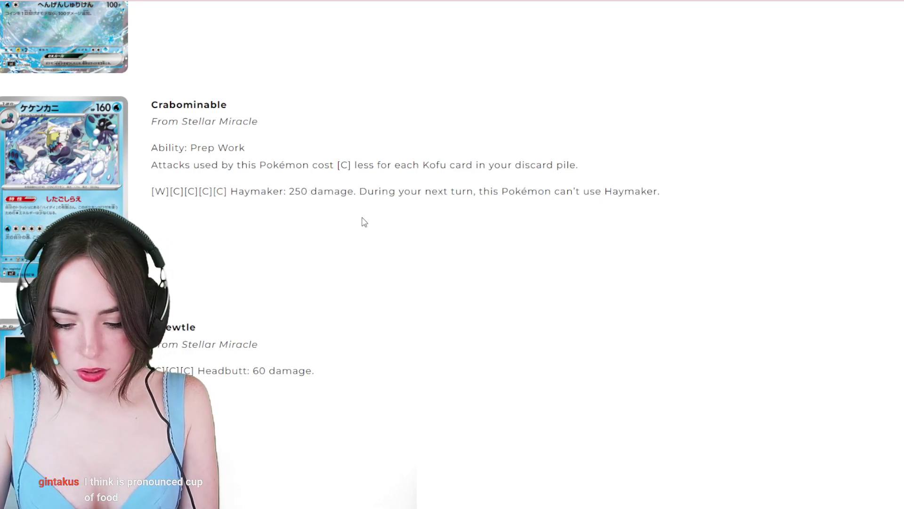
scroll(365, 223, down, 8)
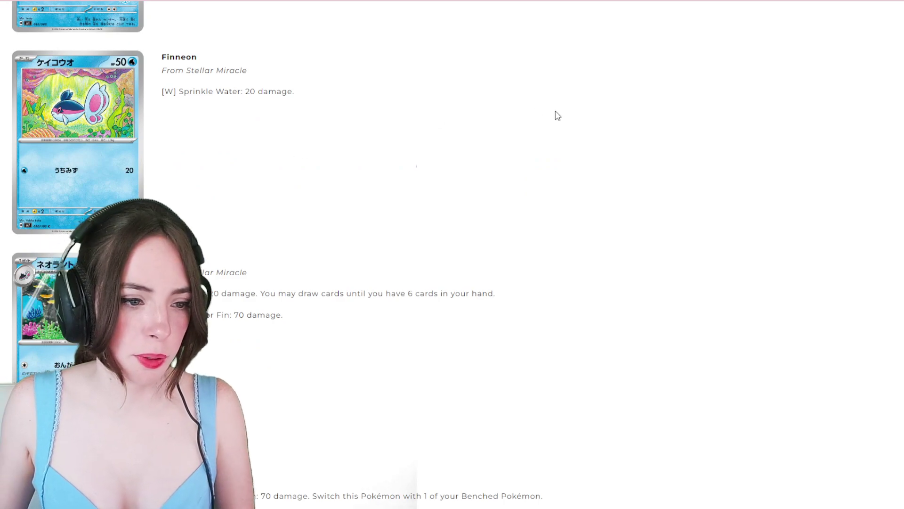
scroll(631, 362, down, 3)
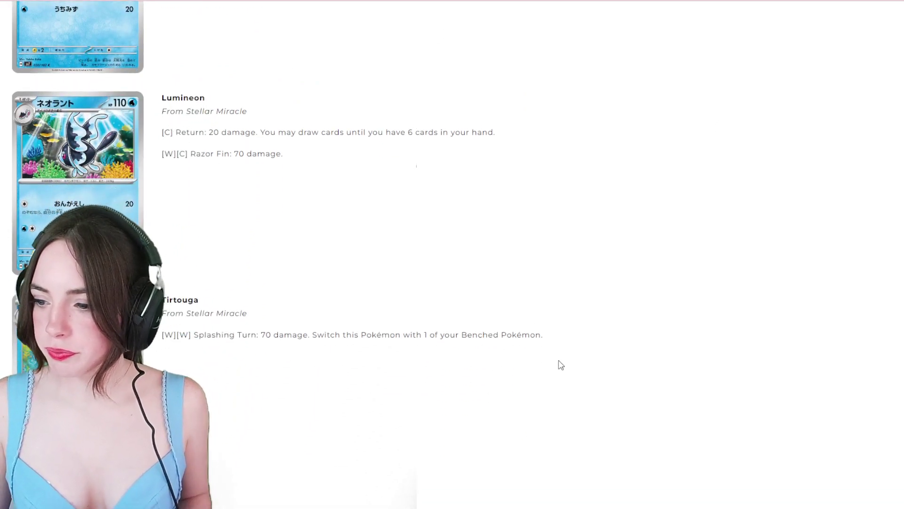
scroll(560, 365, down, 2)
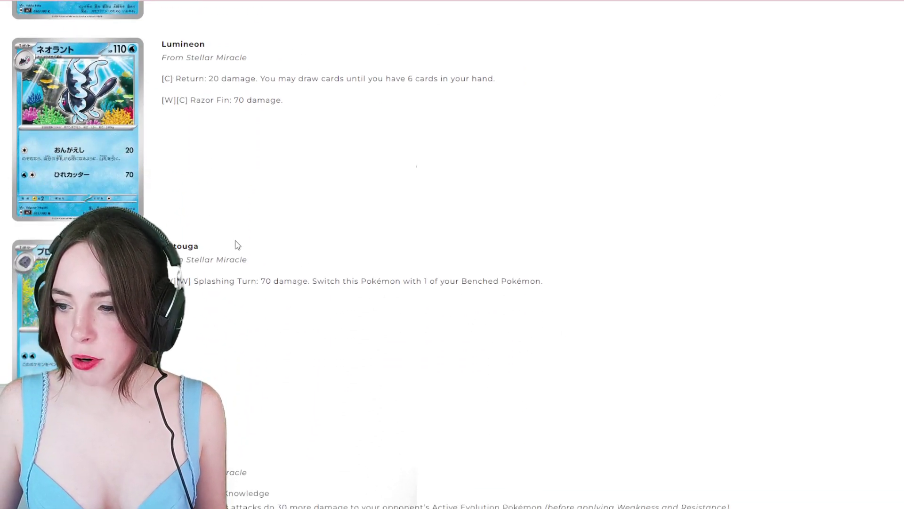
scroll(322, 345, down, 3)
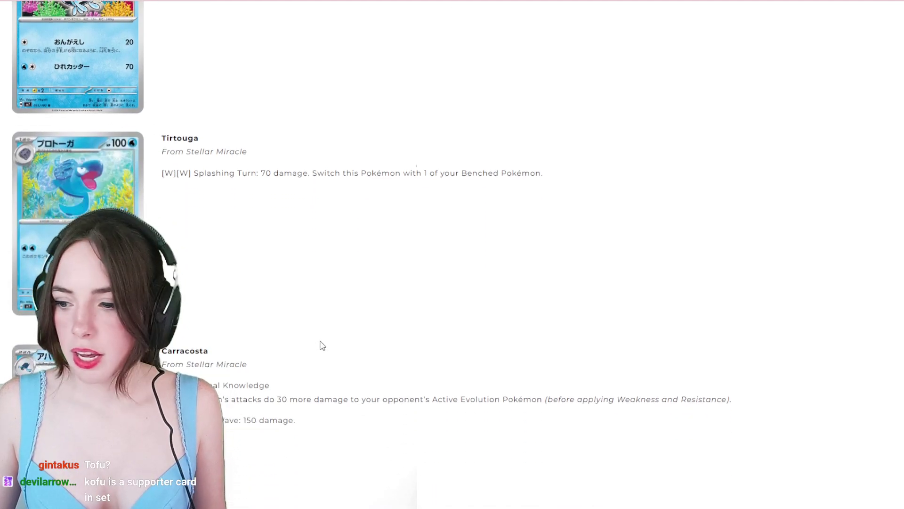
scroll(322, 344, down, 3)
Highlight Carracosta, Froakie and Frogadier in passing, then mark 'card' in Crabominable's Prep Work
drag(227, 206, 163, 189)
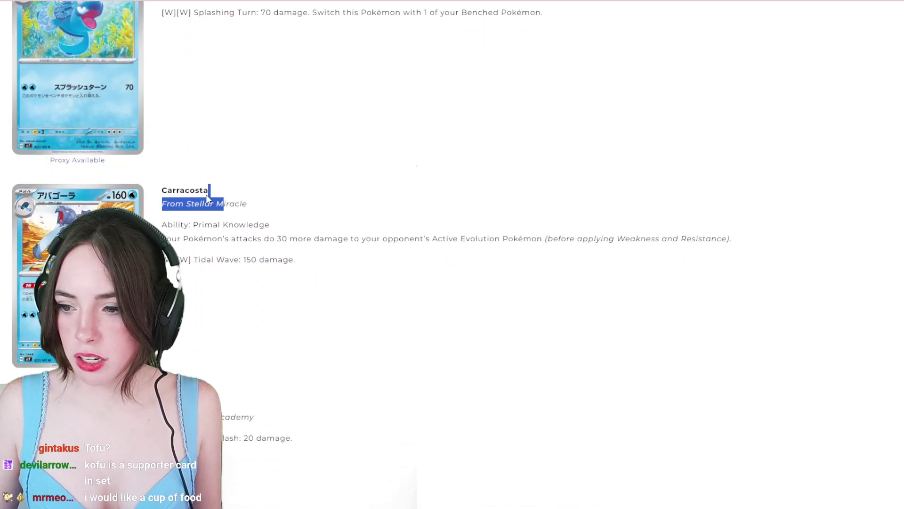
click(228, 225)
scroll(228, 225, down, 1)
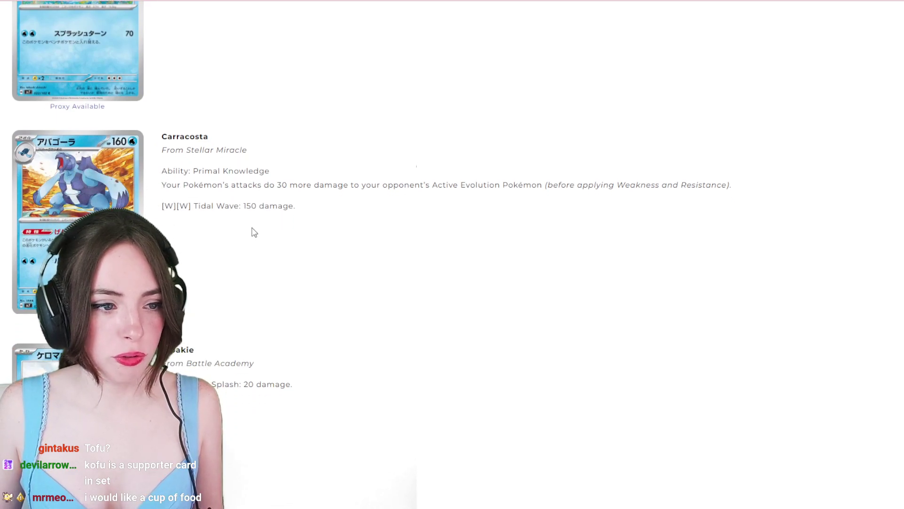
scroll(254, 231, down, 2)
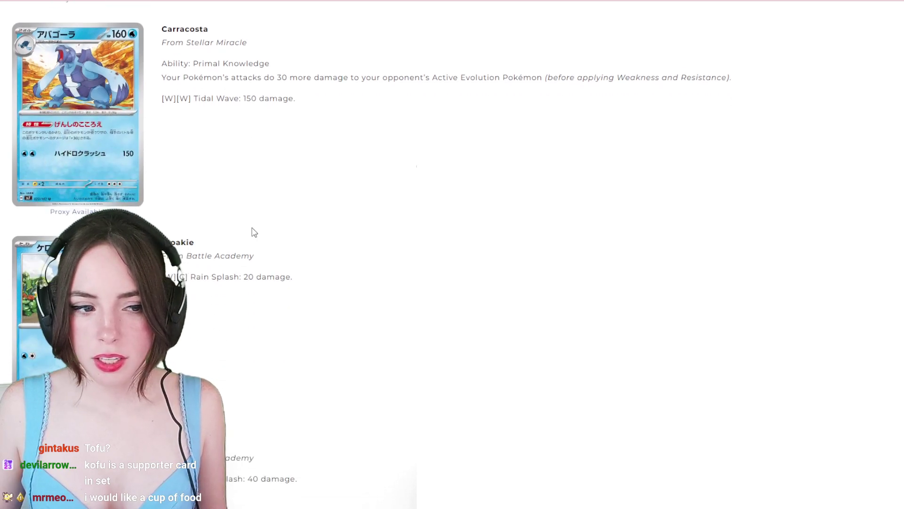
scroll(267, 236, down, 2)
scroll(267, 251, up, 1)
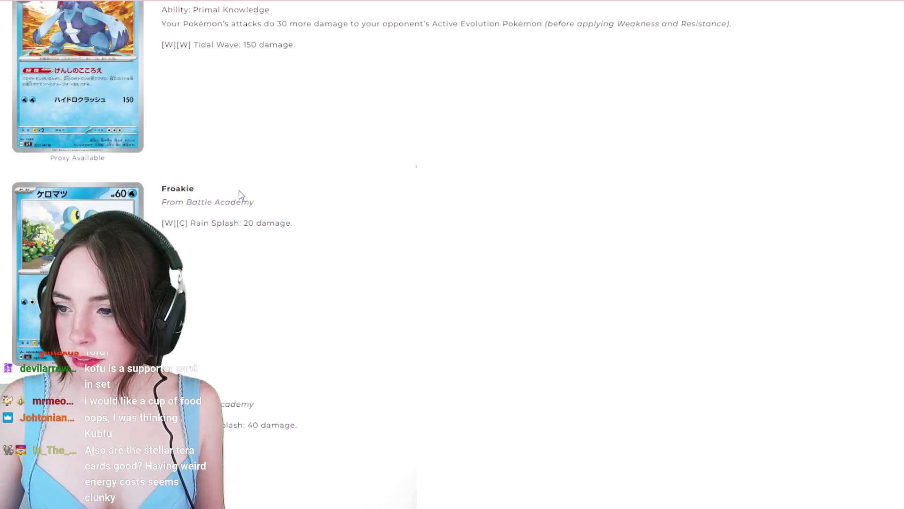
double_click(178, 188)
scroll(212, 304, down, 2)
double_click(184, 282)
scroll(213, 305, down, 2)
drag(189, 323, 194, 325)
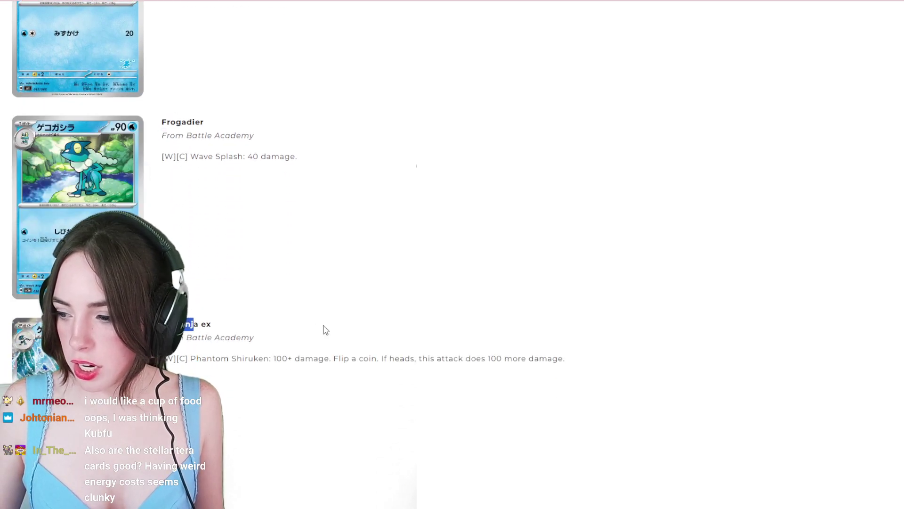
scroll(316, 329, down, 5)
scroll(311, 325, down, 3)
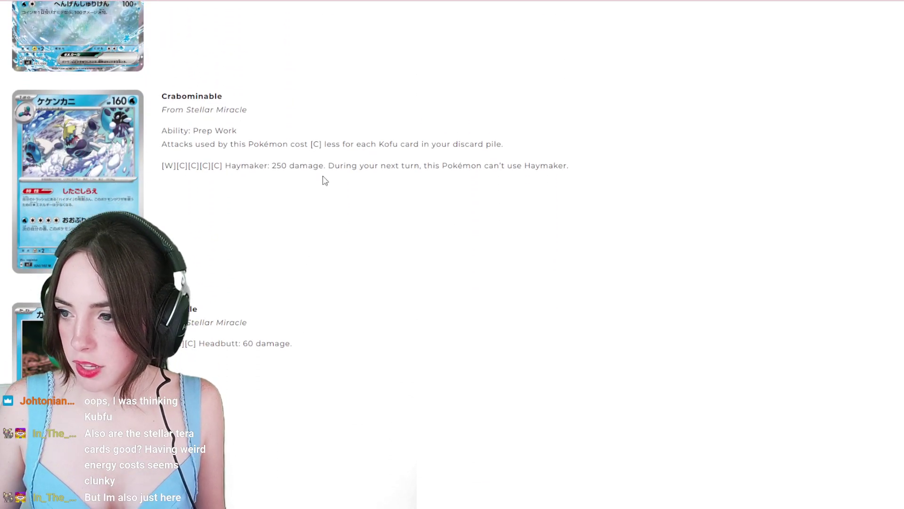
mouse_move(410, 144)
mouse_down()
mouse_move(347, 144)
mouse_move(408, 145)
mouse_up()
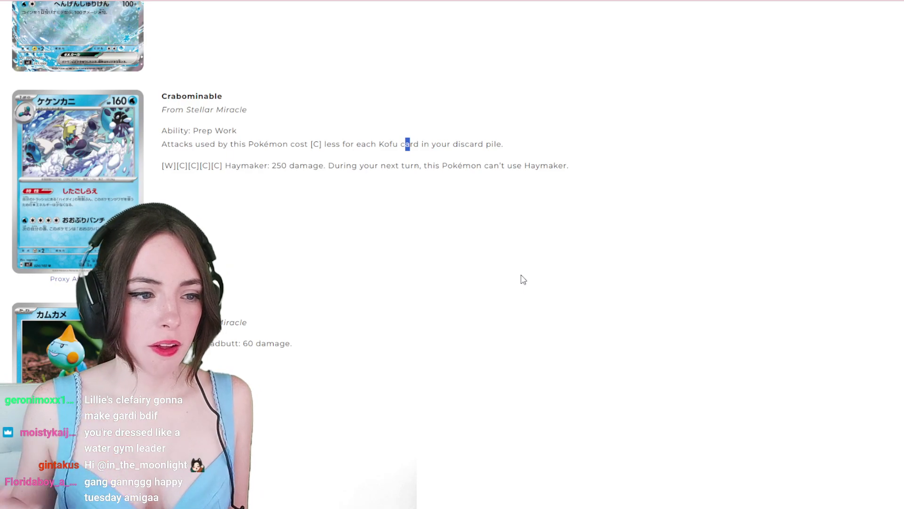
scroll(523, 280, down, 5)
scroll(522, 278, down, 2)
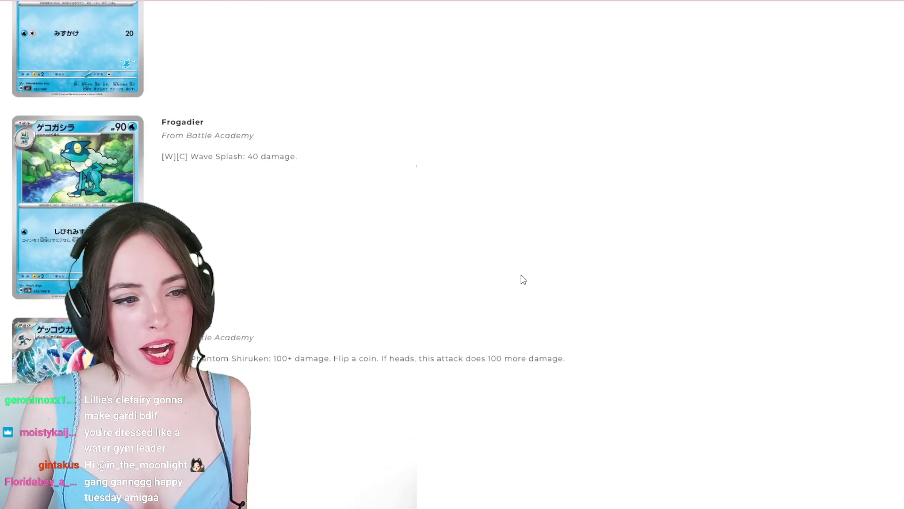
scroll(524, 279, down, 2)
scroll(524, 279, down, 3)
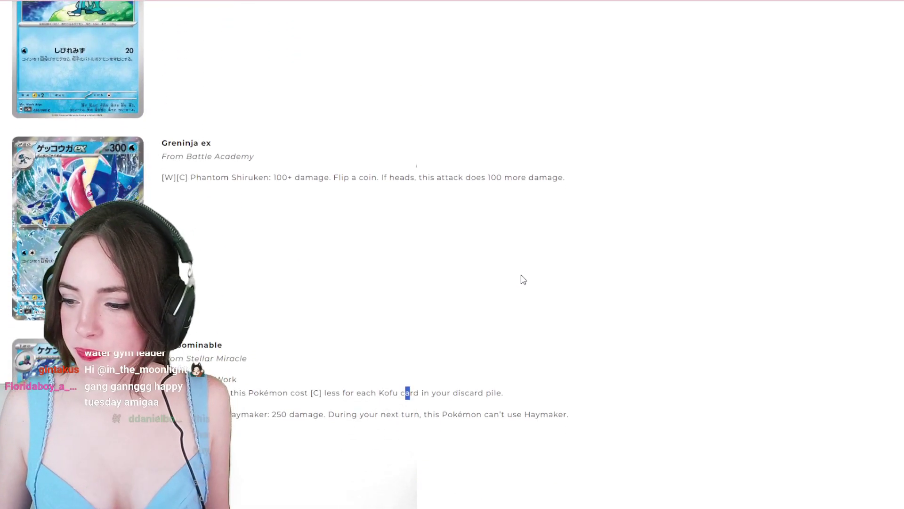
scroll(523, 279, down, 3)
scroll(524, 280, down, 2)
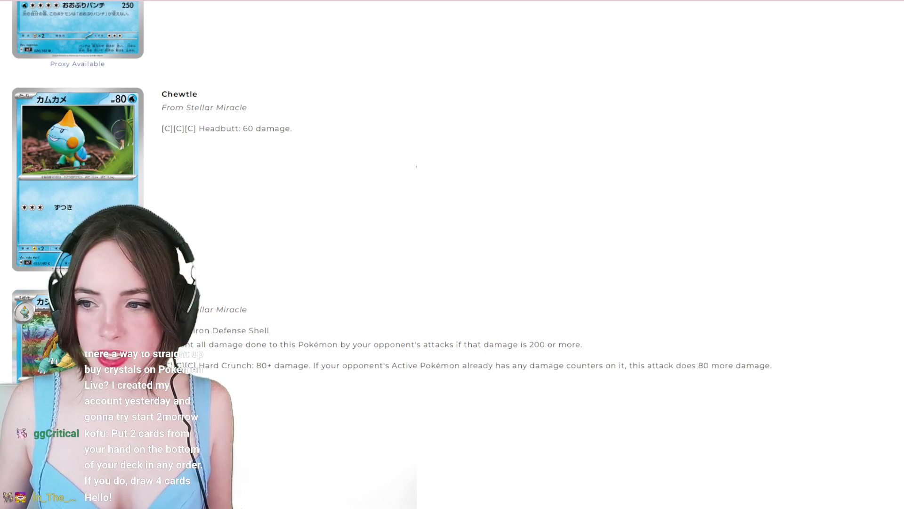
scroll(282, 155, down, 2)
scroll(281, 155, down, 2)
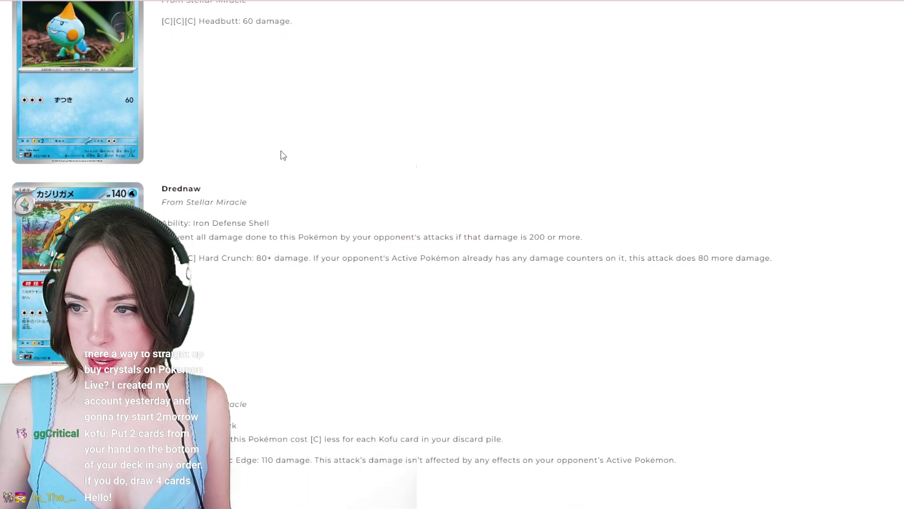
scroll(282, 154, down, 1)
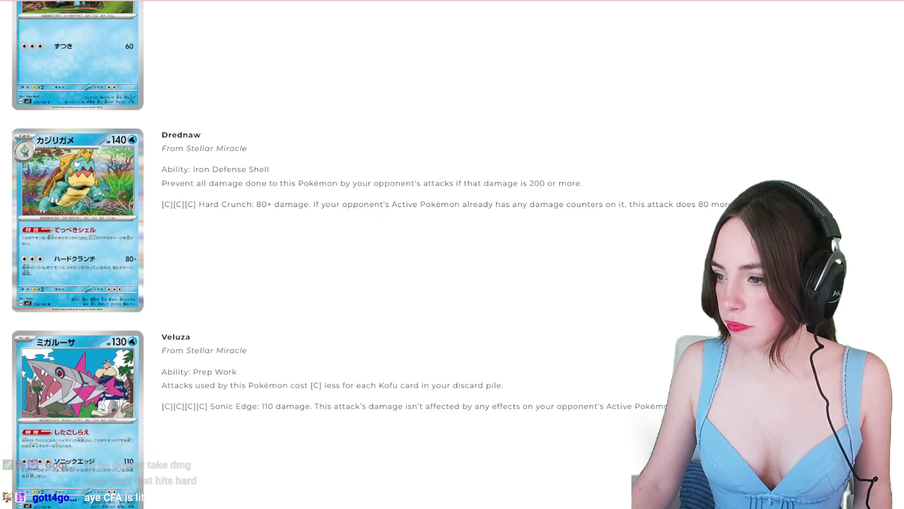
Select Drednaw's entire Hard Crunch attack line (80+ damage), reselecting it until it stays marked
triple_click(268, 205)
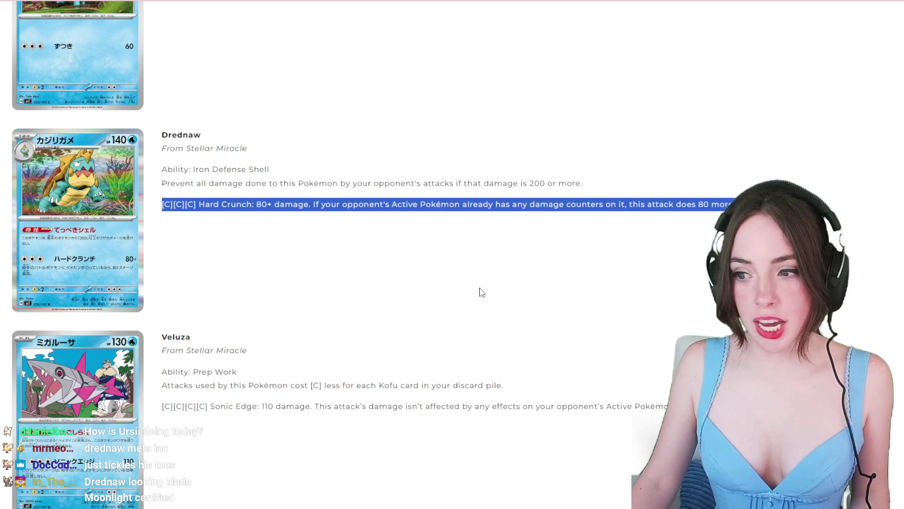
click(502, 220)
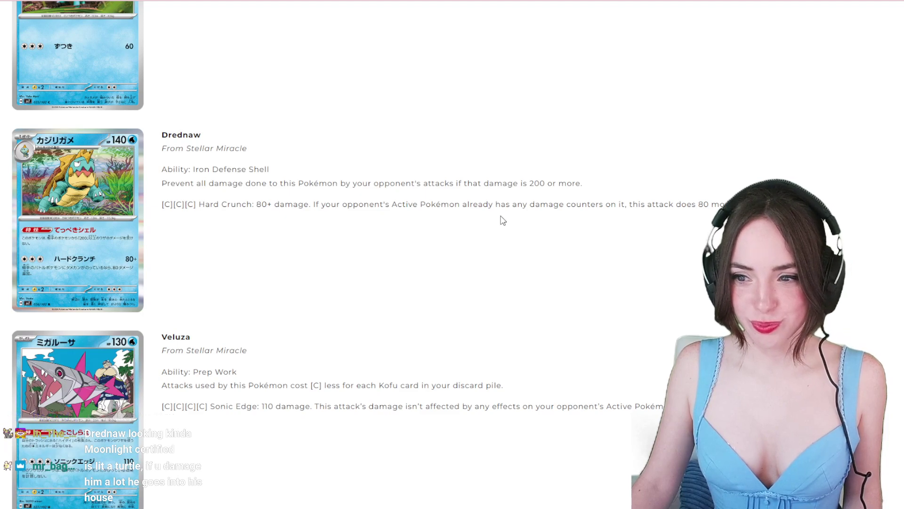
triple_click(368, 204)
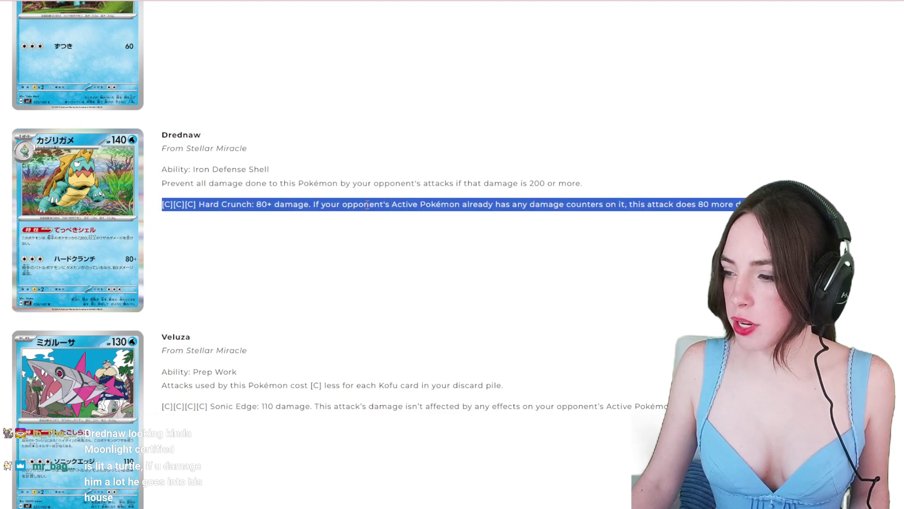
click(367, 204)
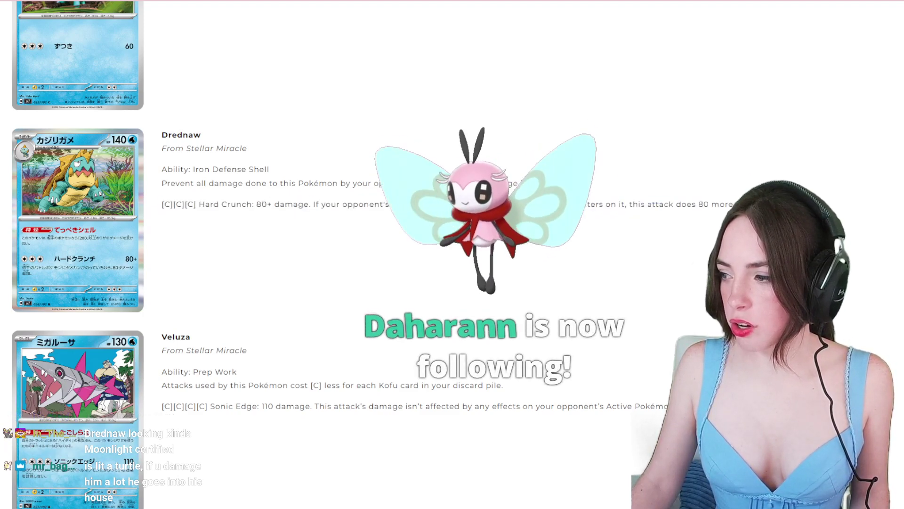
triple_click(368, 204)
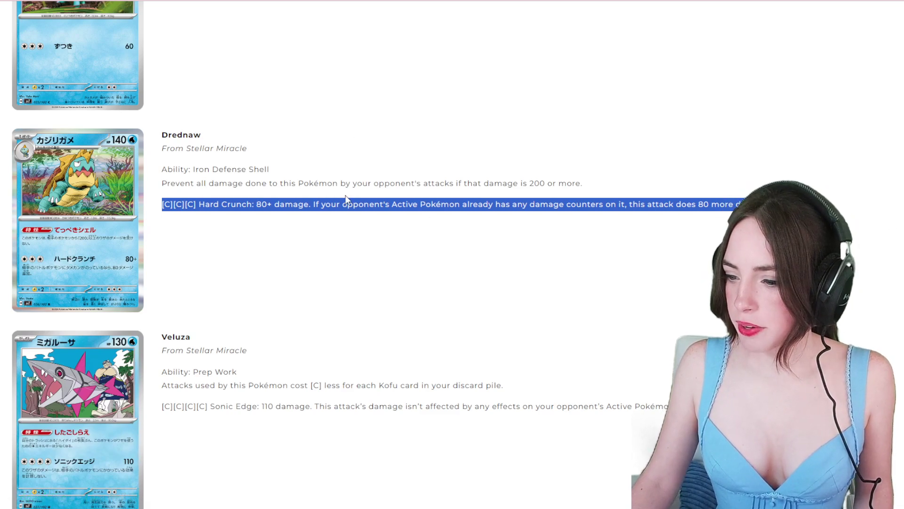
scroll(347, 197, down, 3)
scroll(357, 203, down, 2)
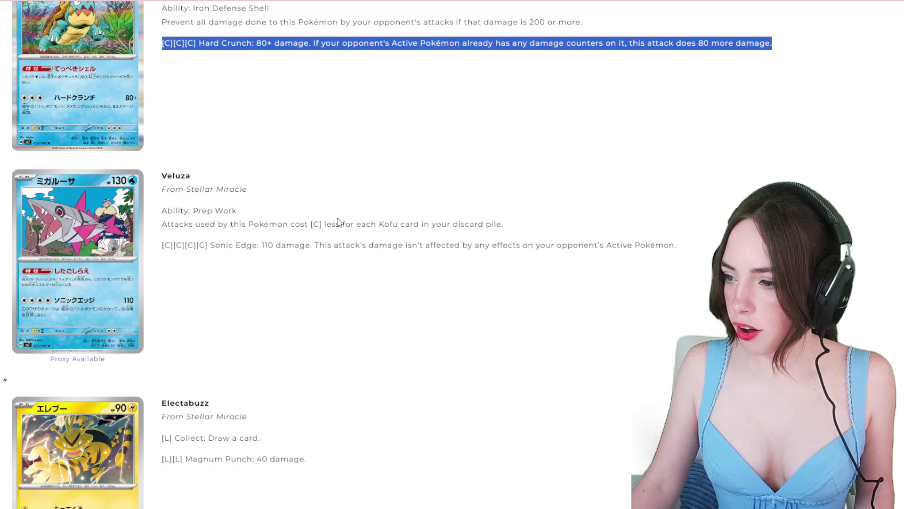
Highlight Veluza's Prep Work ability, then its full Sonic Edge line (110 damage)
triple_click(355, 224)
double_click(386, 245)
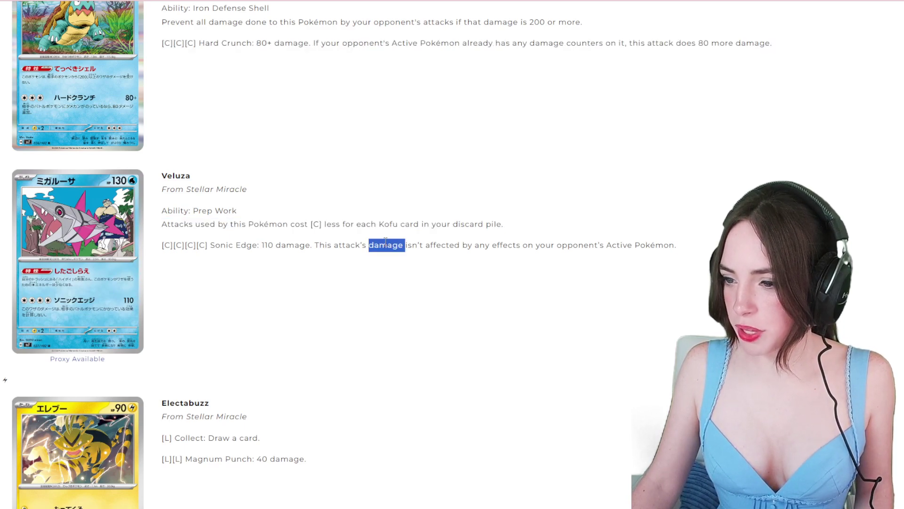
triple_click(387, 230)
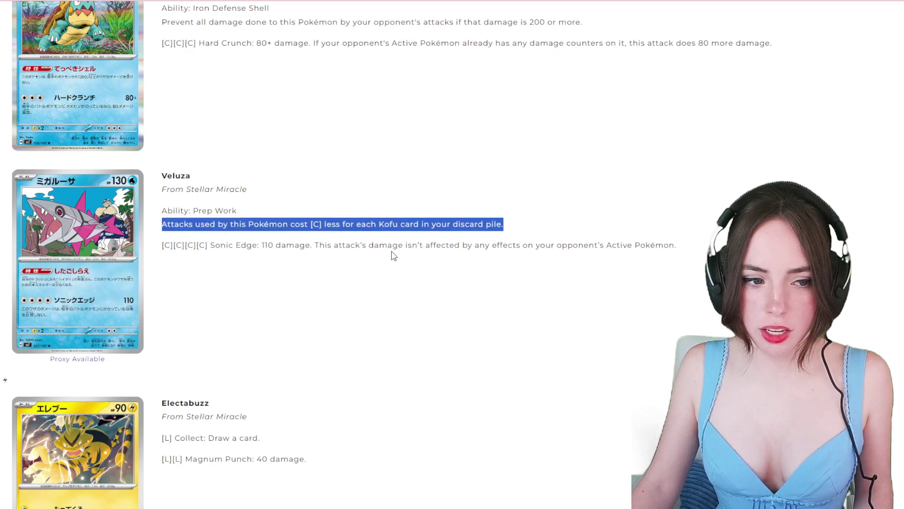
triple_click(367, 246)
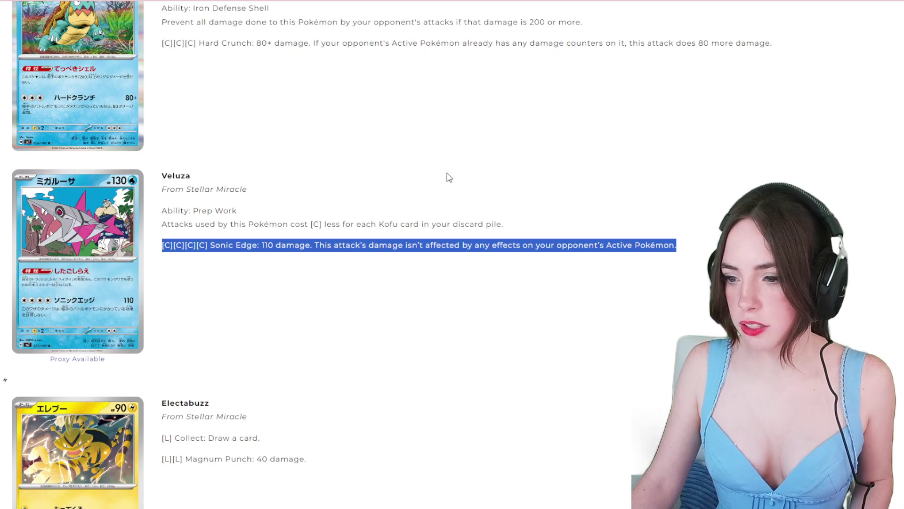
scroll(473, 185, down, 1)
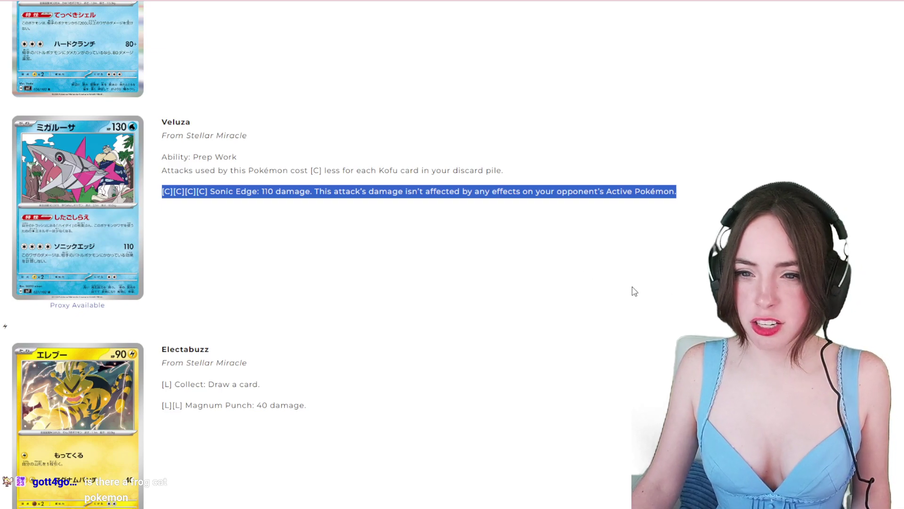
scroll(634, 292, down, 3)
scroll(634, 291, down, 3)
scroll(633, 291, down, 3)
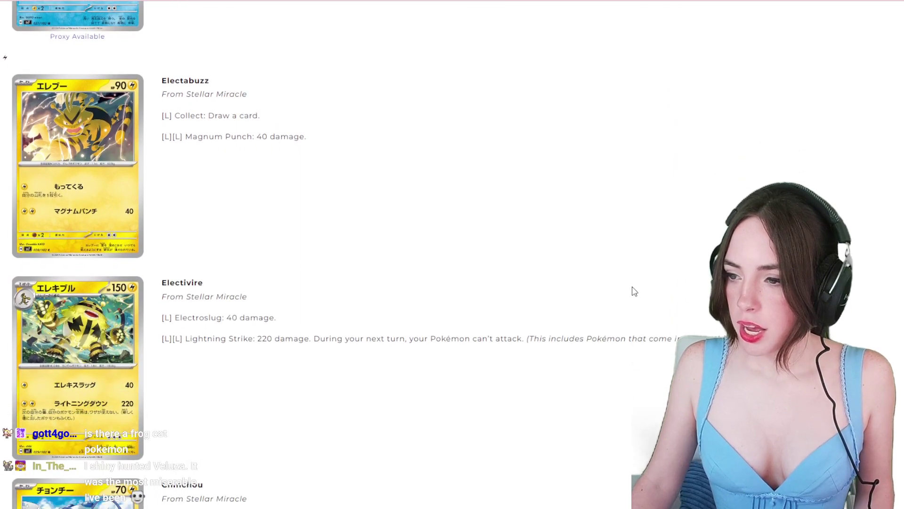
scroll(634, 291, down, 1)
scroll(634, 291, down, 2)
scroll(634, 291, down, 3)
scroll(633, 291, down, 1)
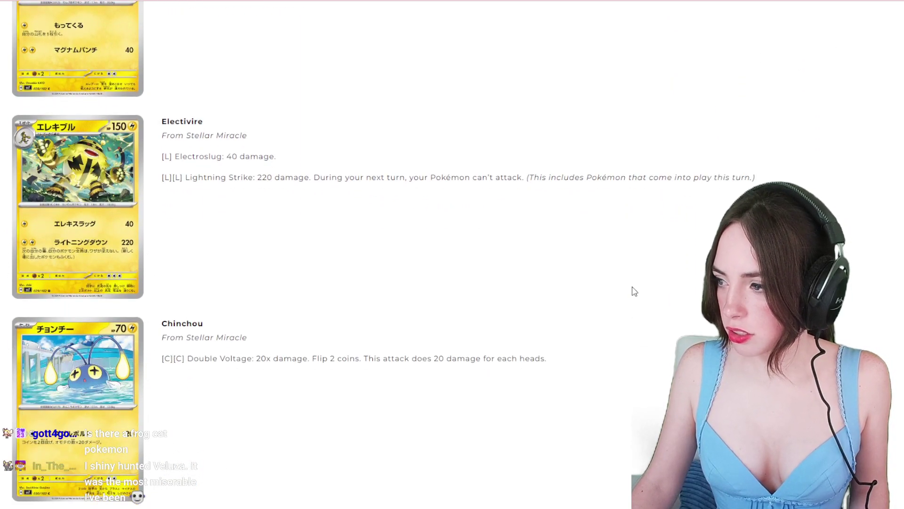
scroll(633, 291, down, 2)
scroll(634, 291, down, 1)
scroll(634, 291, down, 2)
scroll(634, 291, down, 1)
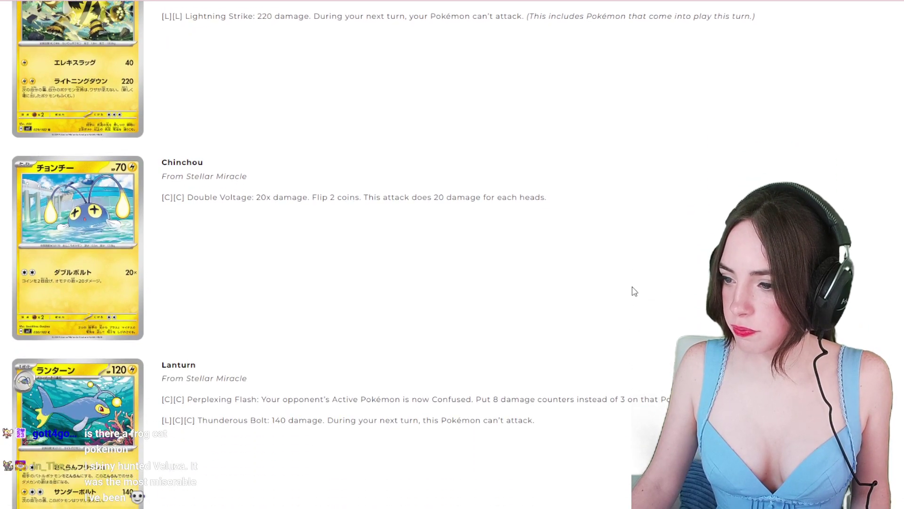
scroll(634, 291, down, 2)
scroll(634, 291, down, 1)
scroll(634, 291, down, 1)
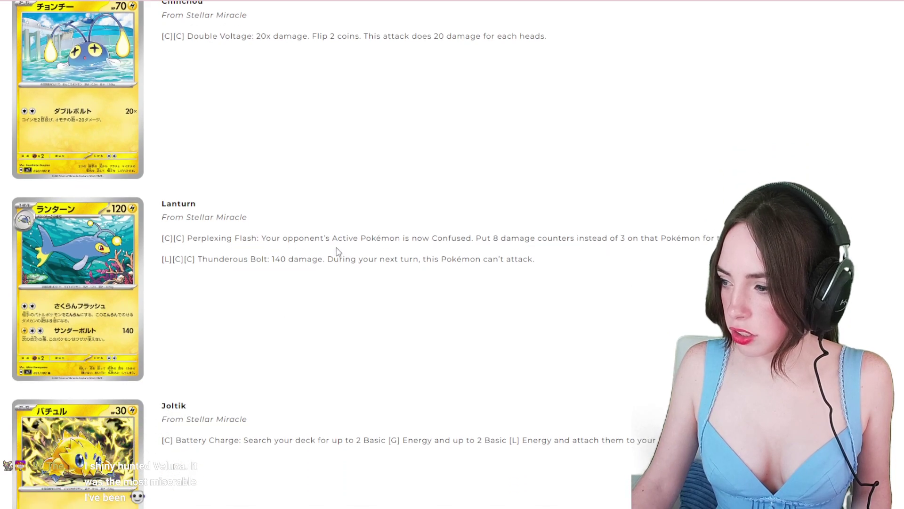
Highlight Lanturn's whole Perplexing Flash attack line
drag(261, 238, 629, 238)
click(684, 265)
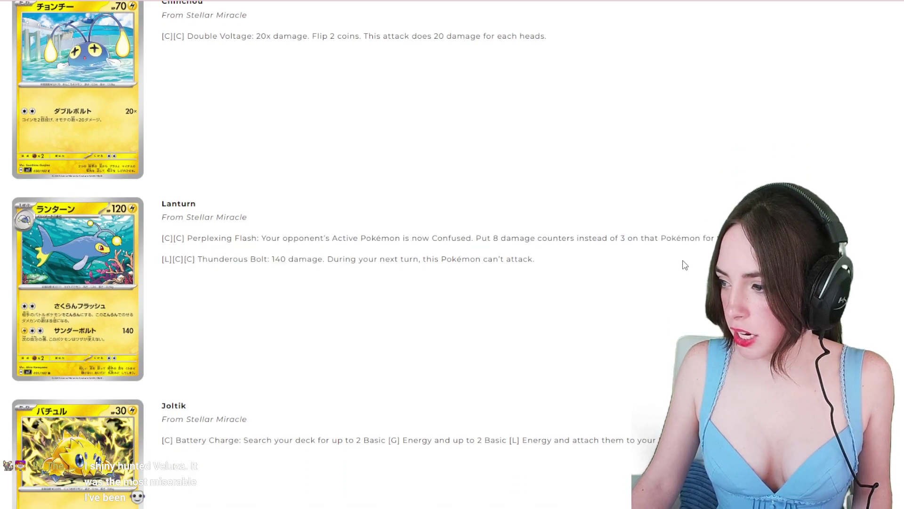
triple_click(590, 238)
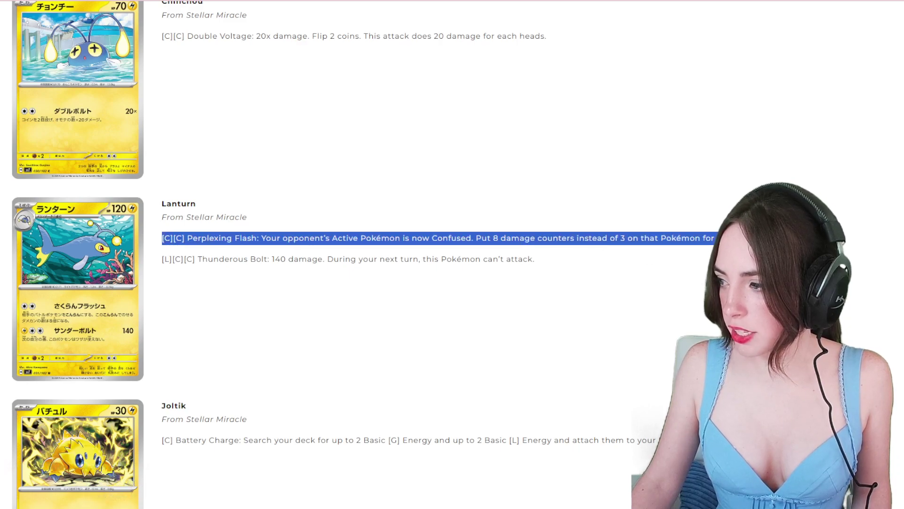
click(590, 283)
triple_click(700, 240)
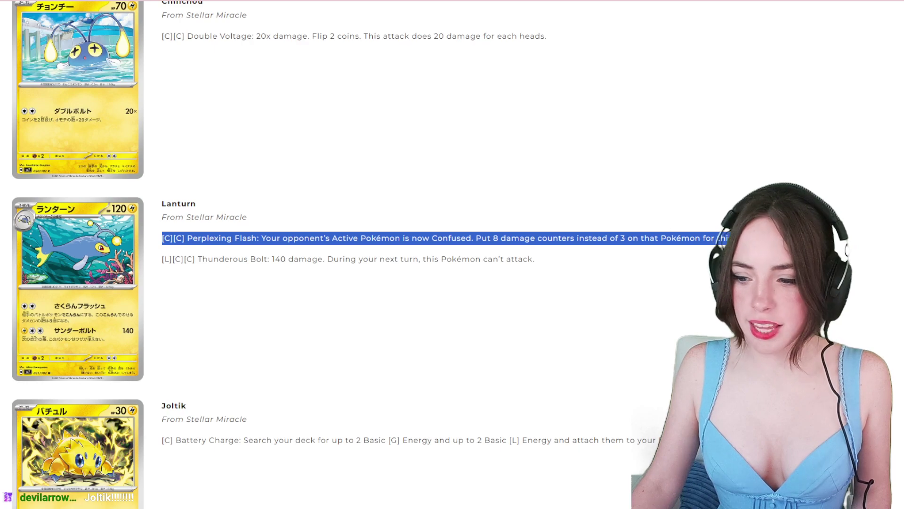
scroll(452, 254, down, 3)
scroll(453, 255, down, 2)
scroll(453, 255, down, 2)
scroll(452, 254, up, 2)
scroll(452, 255, up, 1)
scroll(452, 255, up, 1)
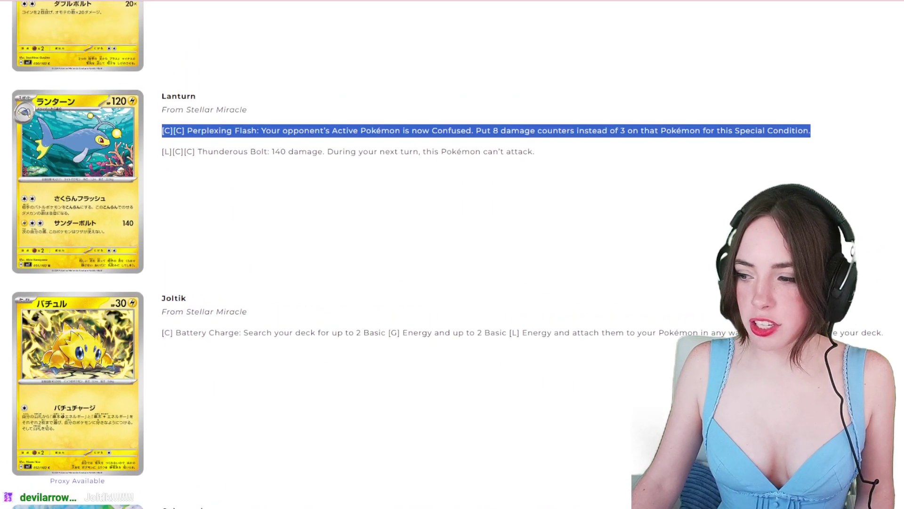
Select the word 'Basic', then Joltik's full Battery Charge attack line
double_click(495, 333)
click(496, 333)
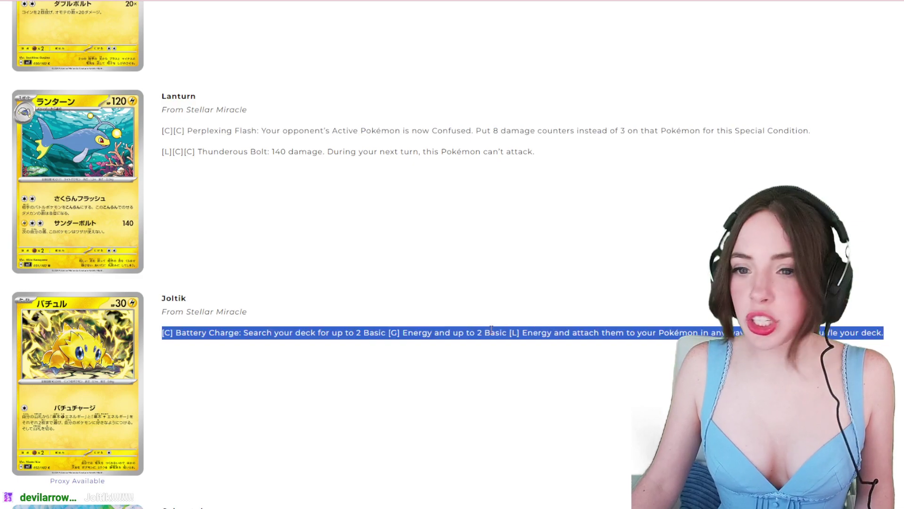
double_click(495, 332)
click(486, 329)
triple_click(482, 329)
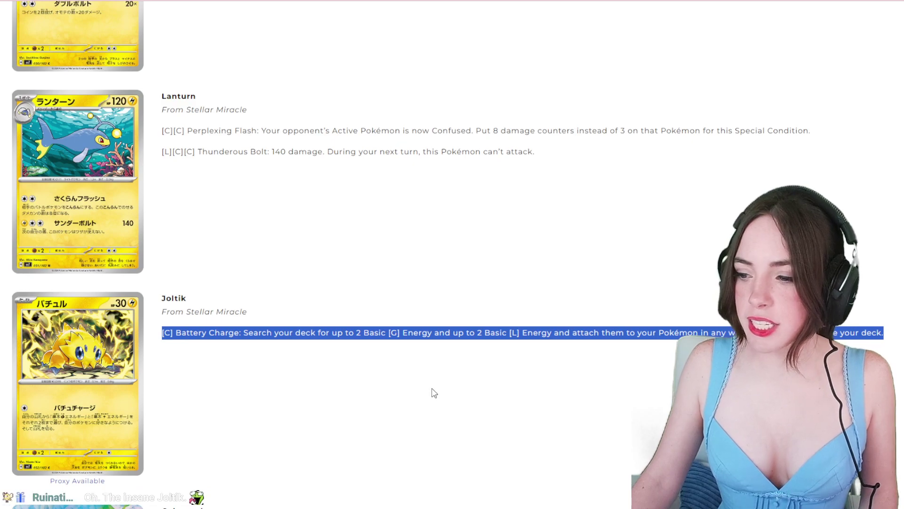
click(423, 333)
triple_click(423, 333)
click(422, 338)
triple_click(422, 338)
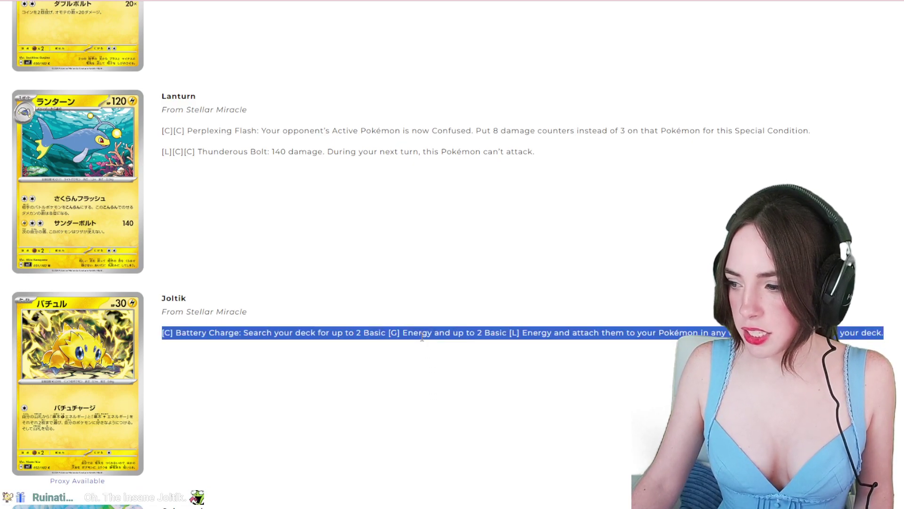
triple_click(545, 333)
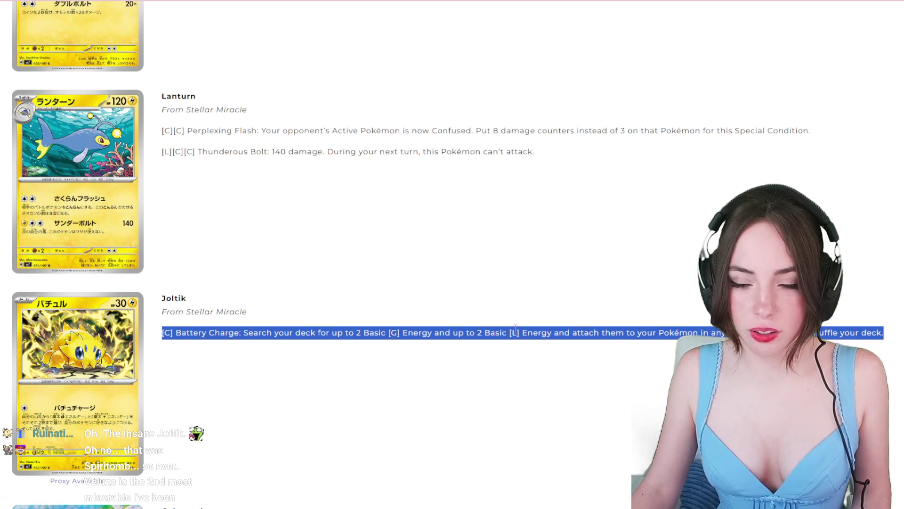
scroll(546, 332, down, 2)
scroll(516, 329, down, 1)
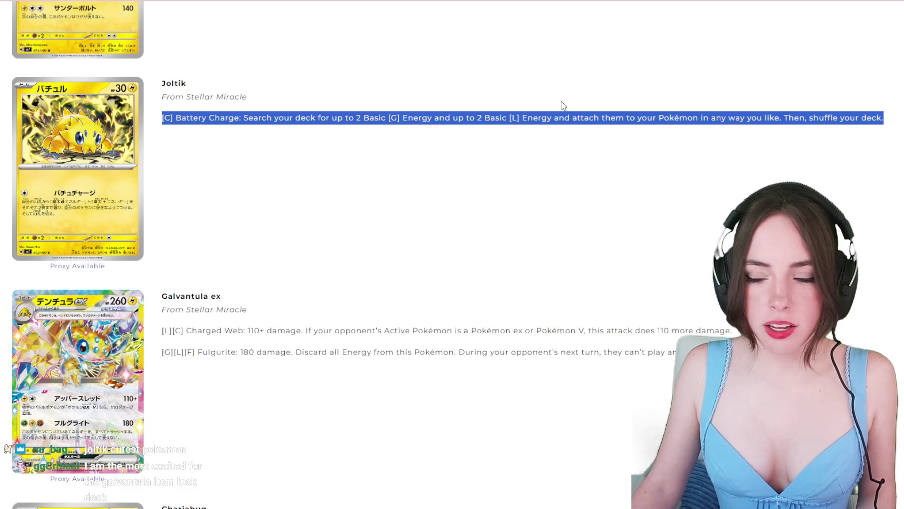
Highlight 'Pokémon' in Charged Web, then reselect the whole Battery Charge line
click(592, 176)
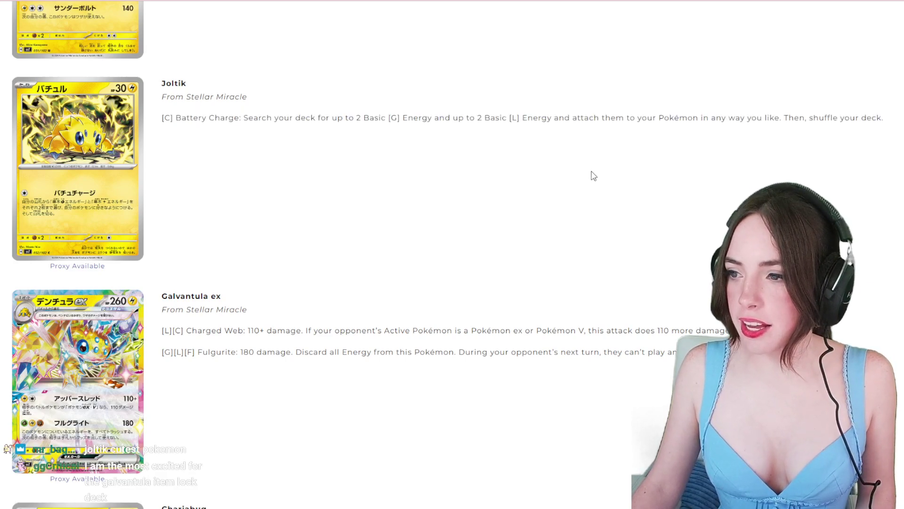
double_click(420, 329)
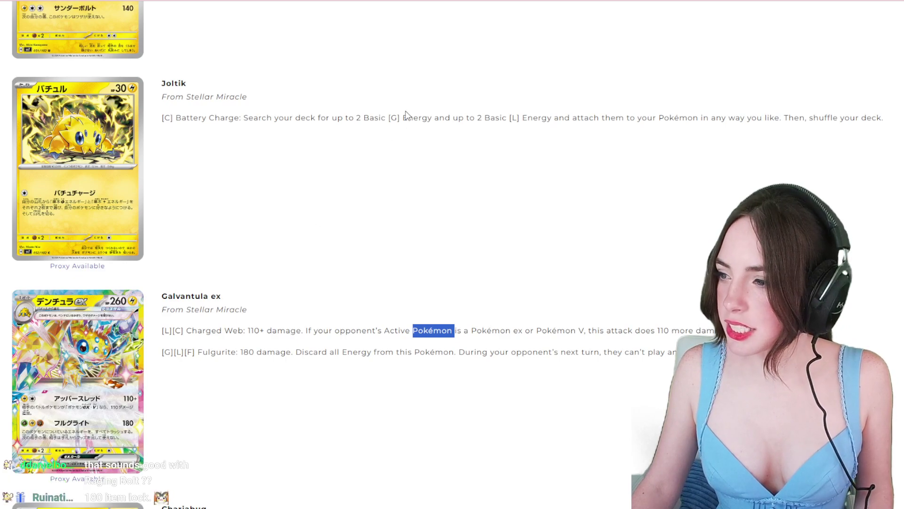
click(420, 136)
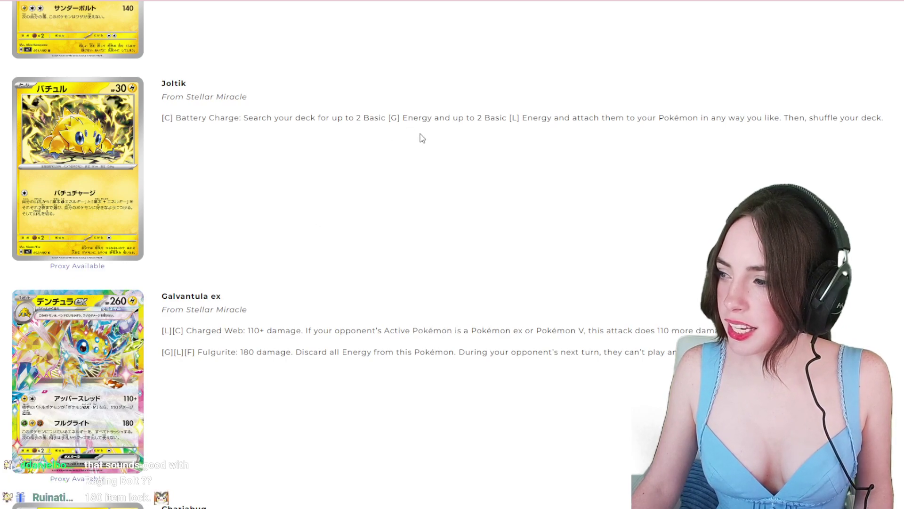
triple_click(390, 117)
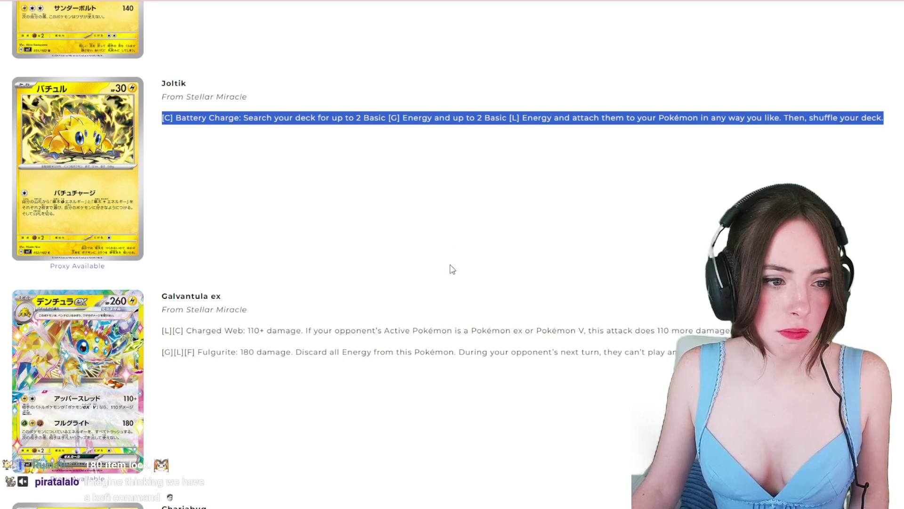
scroll(452, 270, down, 2)
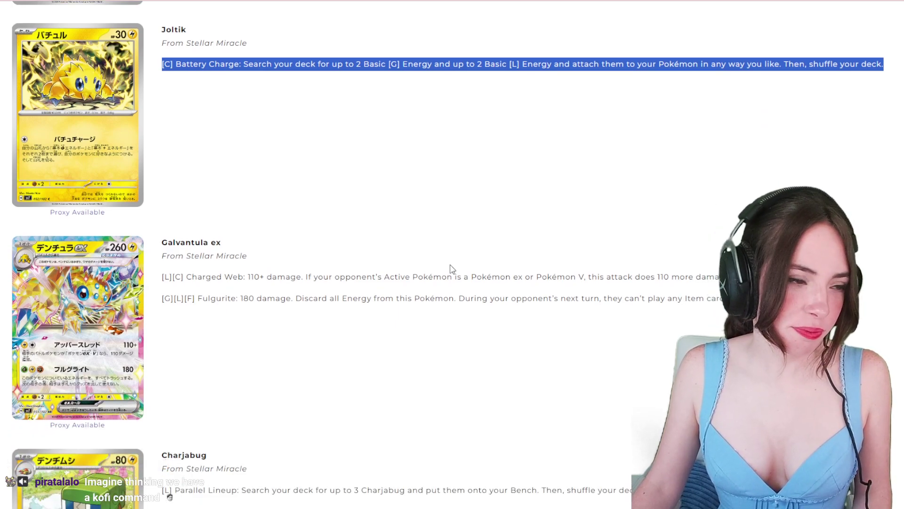
scroll(452, 270, down, 2)
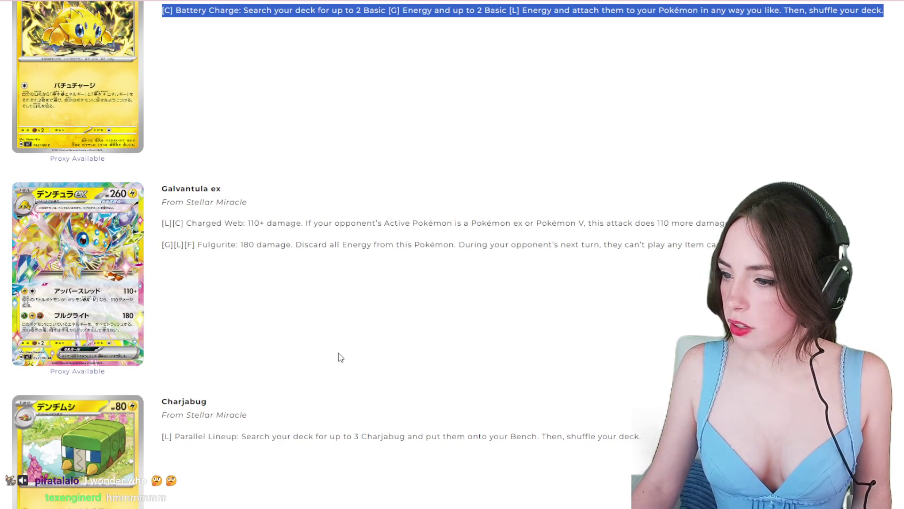
scroll(340, 357, down, 1)
Highlight Galvantula ex's full Fulgurite attack line, with its 180 damage
triple_click(280, 193)
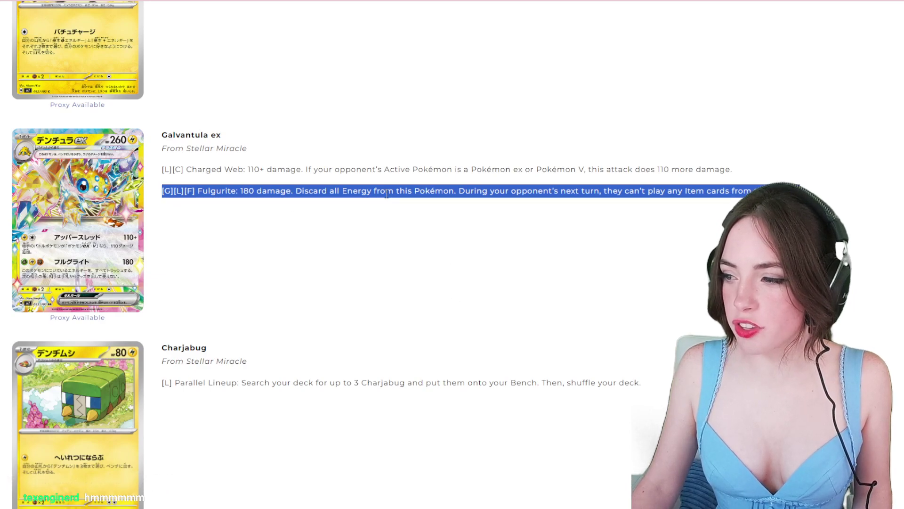
triple_click(483, 191)
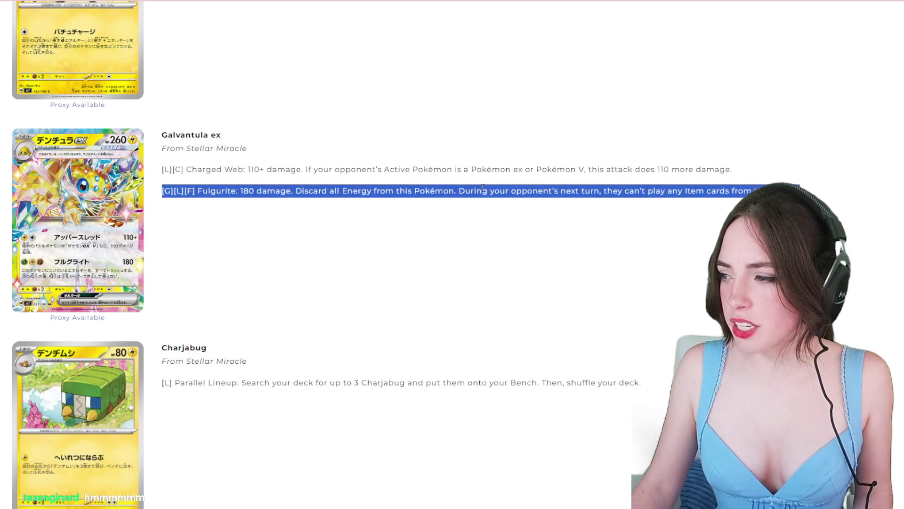
triple_click(418, 191)
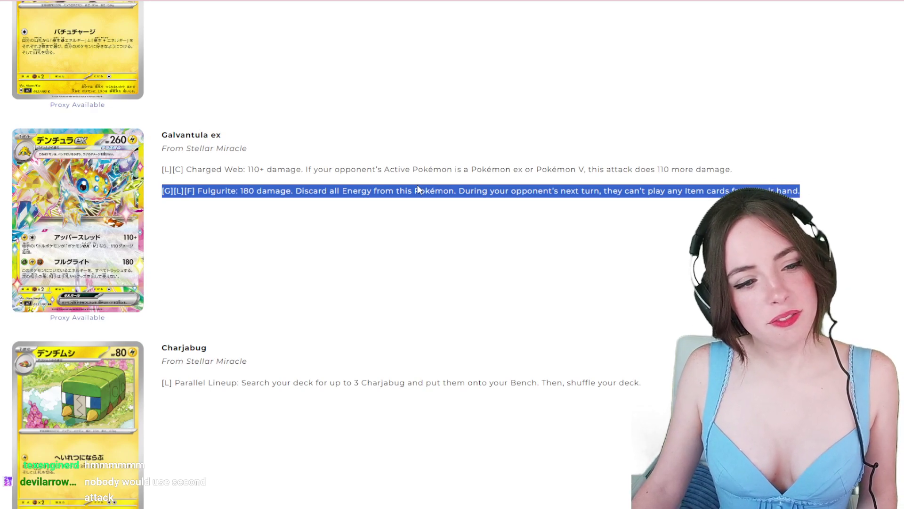
double_click(417, 184)
click(418, 184)
double_click(418, 184)
click(418, 185)
double_click(417, 184)
click(418, 184)
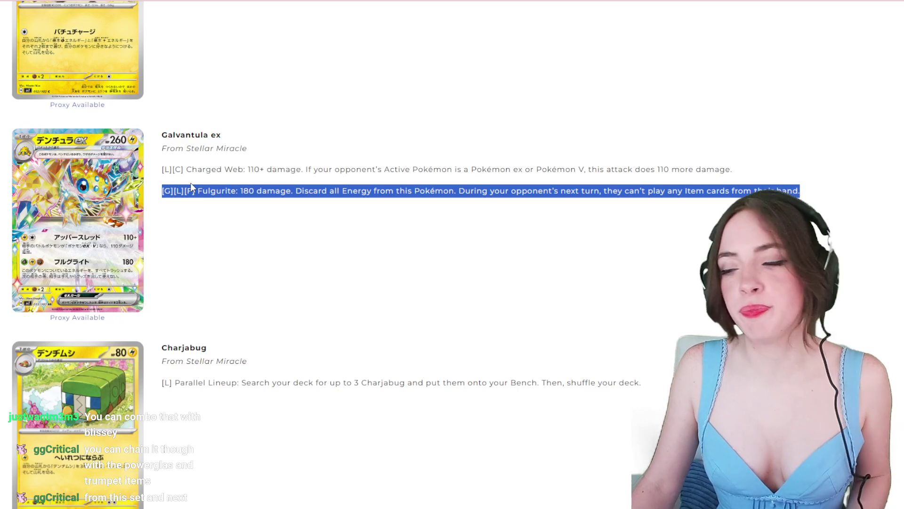
scroll(223, 189, down, 2)
scroll(223, 190, down, 1)
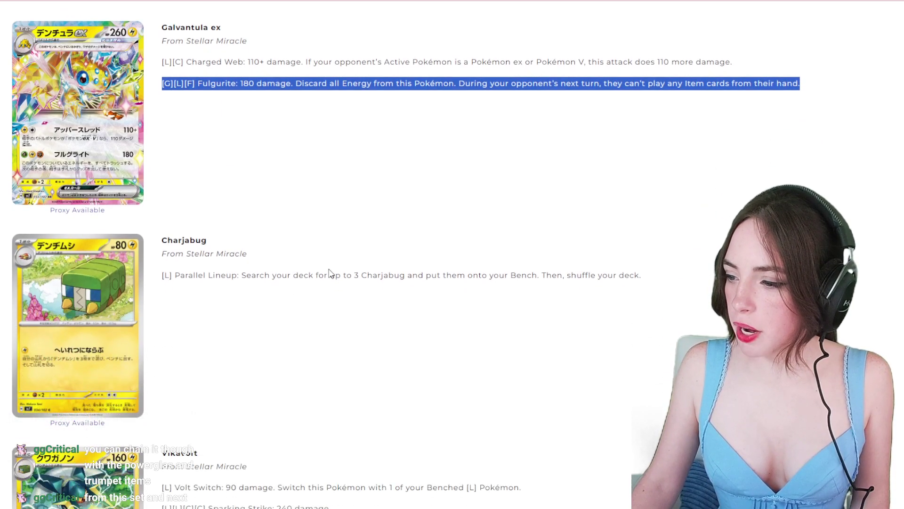
Highlight Charjabug's Parallel Lineup and Vikavolt's Volt Switch and Sparking Strike lines, then deselect
click(343, 274)
triple_click(343, 275)
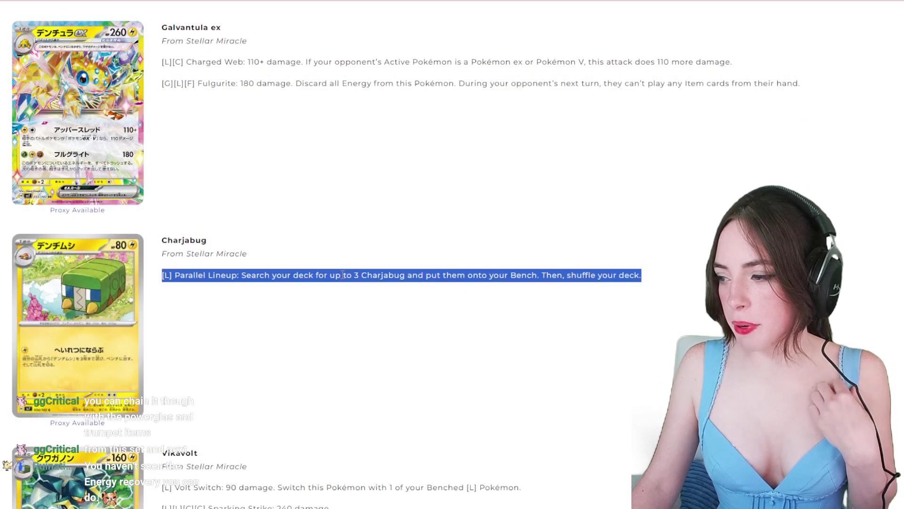
scroll(340, 255, down, 2)
scroll(340, 255, down, 2)
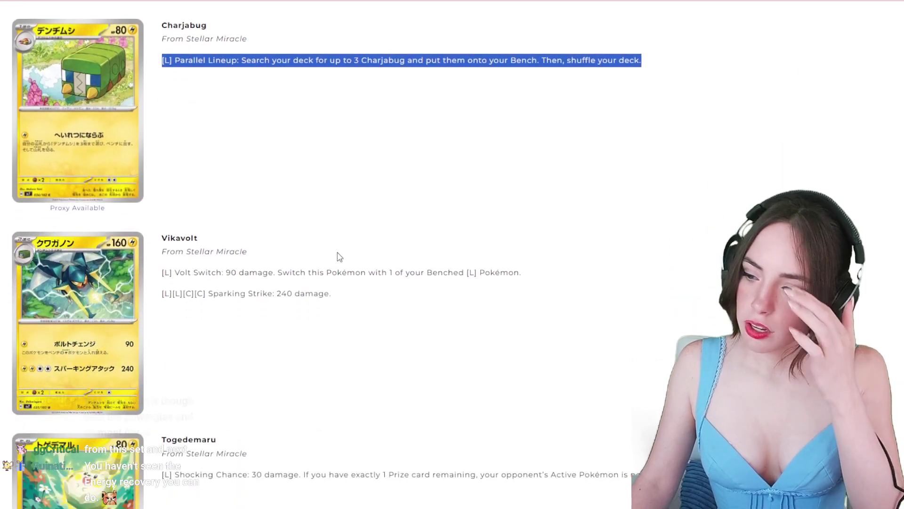
triple_click(377, 274)
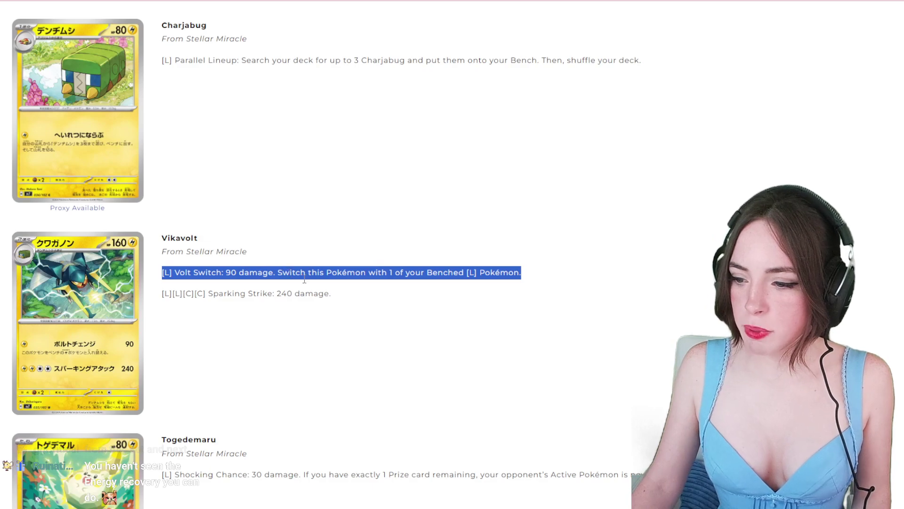
triple_click(240, 294)
scroll(261, 319, down, 2)
scroll(261, 318, down, 2)
click(248, 262)
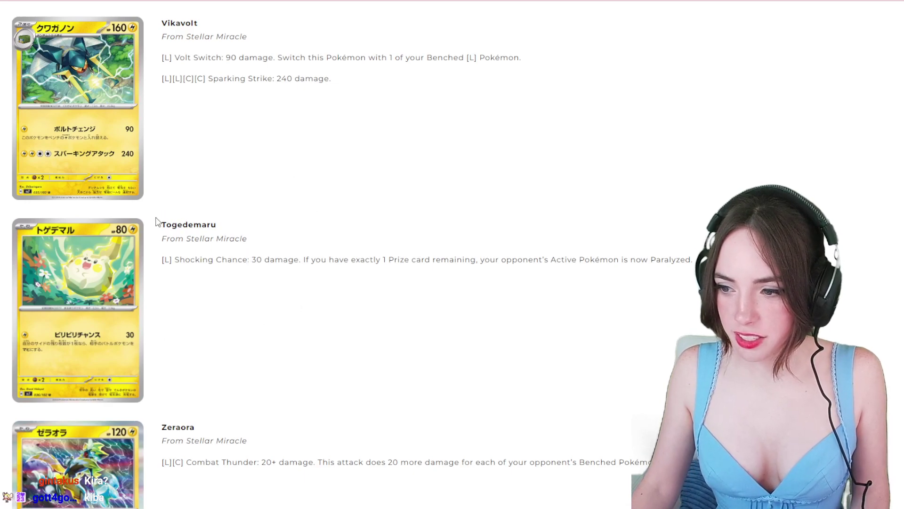
After trial drag-selections, highlight Togedemaru's full Shocking Chance line (30 damage, Paralyzed)
drag(159, 220, 236, 260)
click(272, 263)
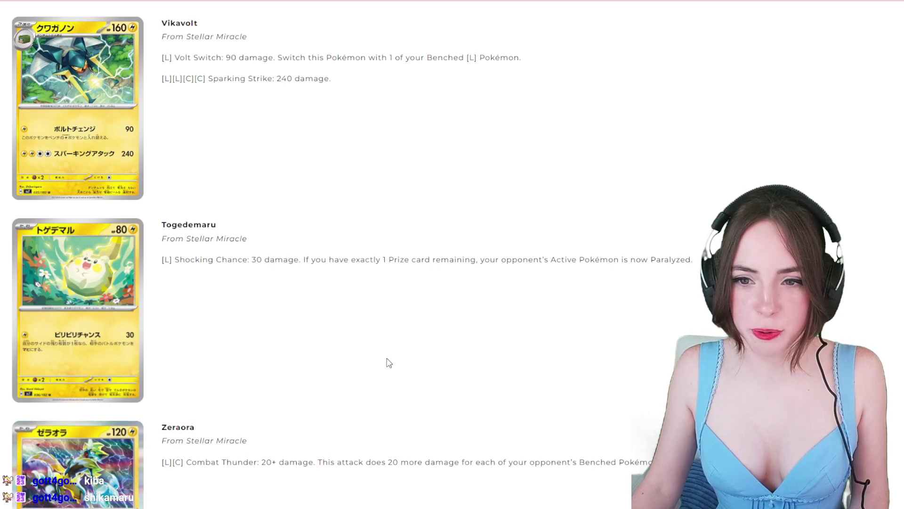
drag(312, 260, 244, 233)
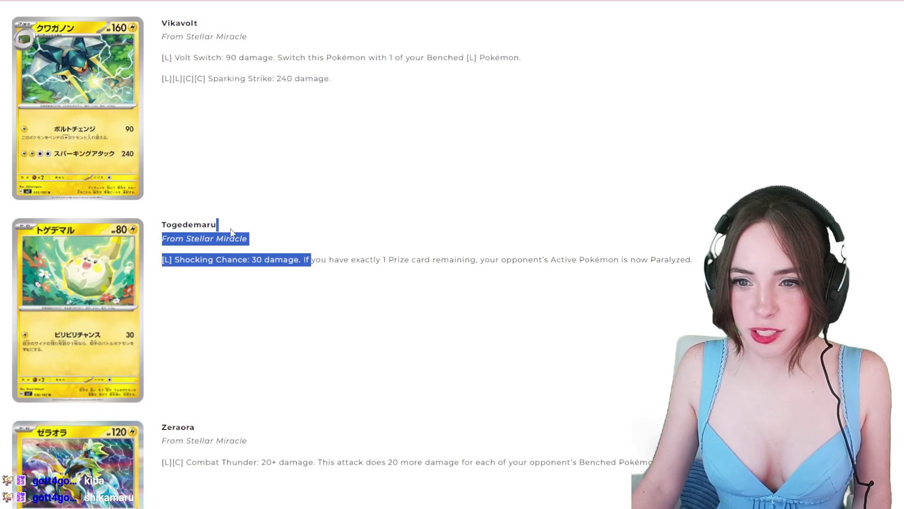
click(372, 304)
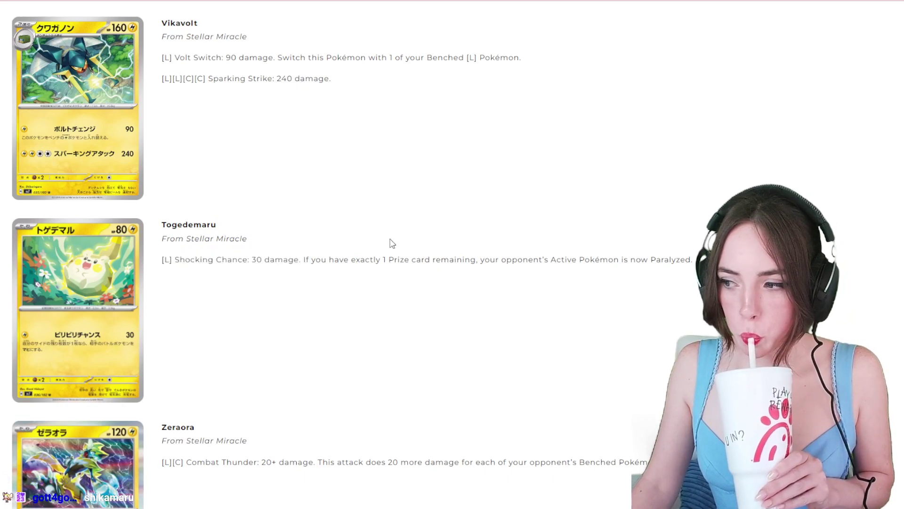
triple_click(361, 261)
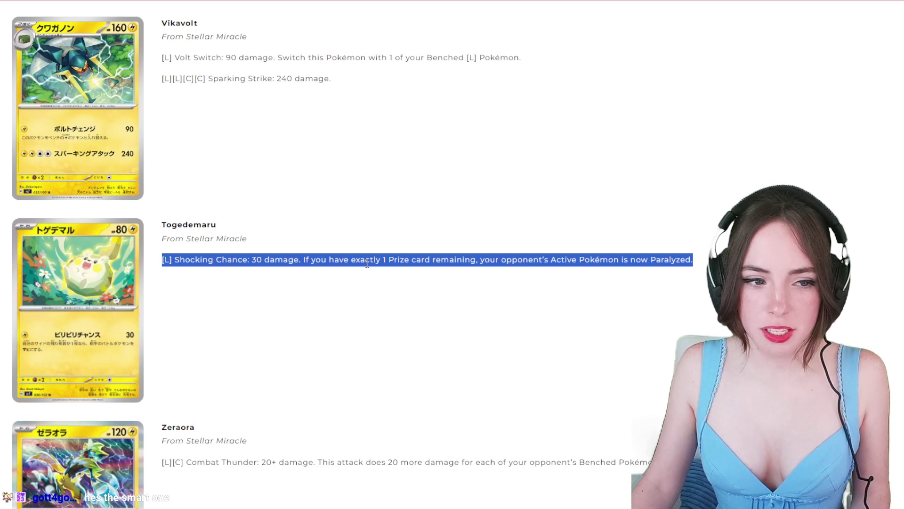
scroll(368, 264, down, 2)
scroll(368, 263, down, 2)
scroll(367, 263, down, 3)
scroll(367, 264, down, 2)
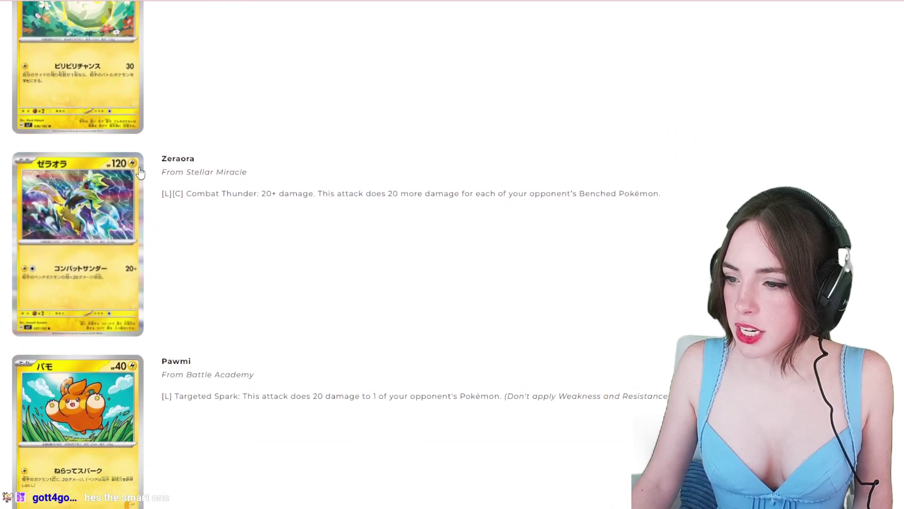
Highlight the name Zeraora and its Combat Thunder attack line, then clear the selection
double_click(169, 160)
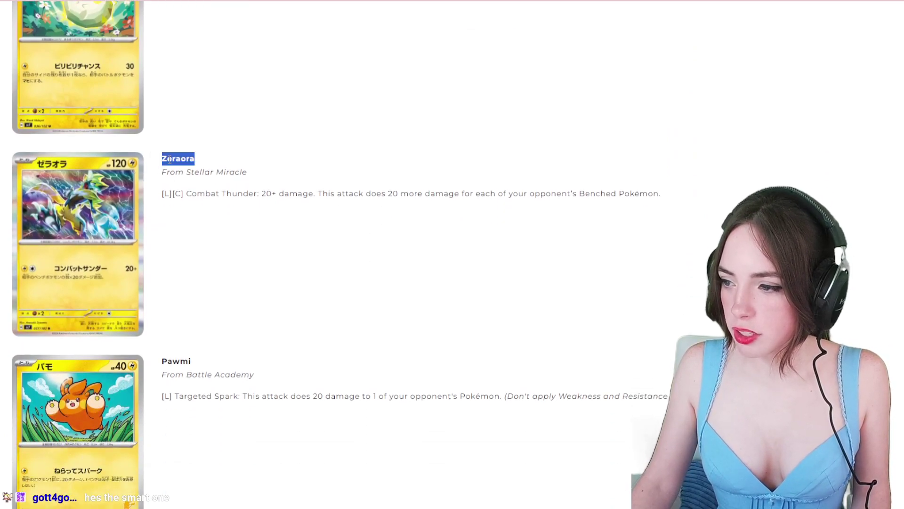
click(308, 204)
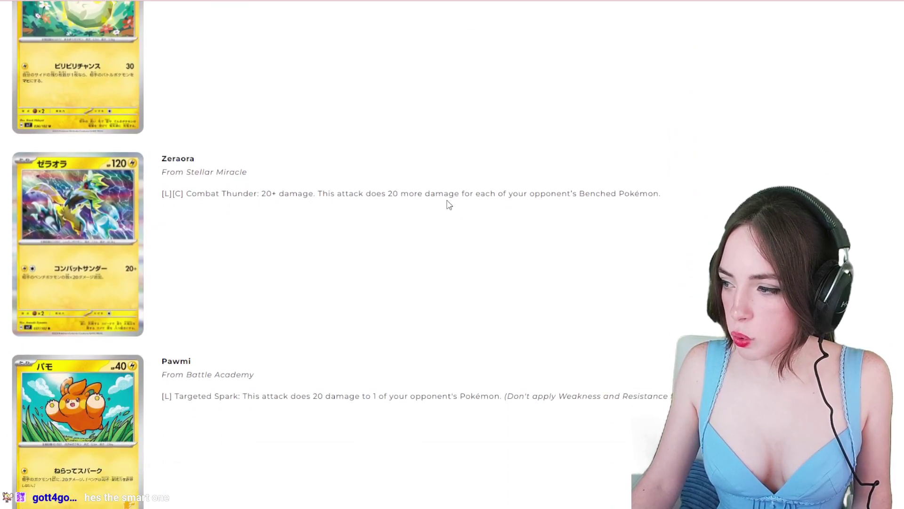
triple_click(386, 190)
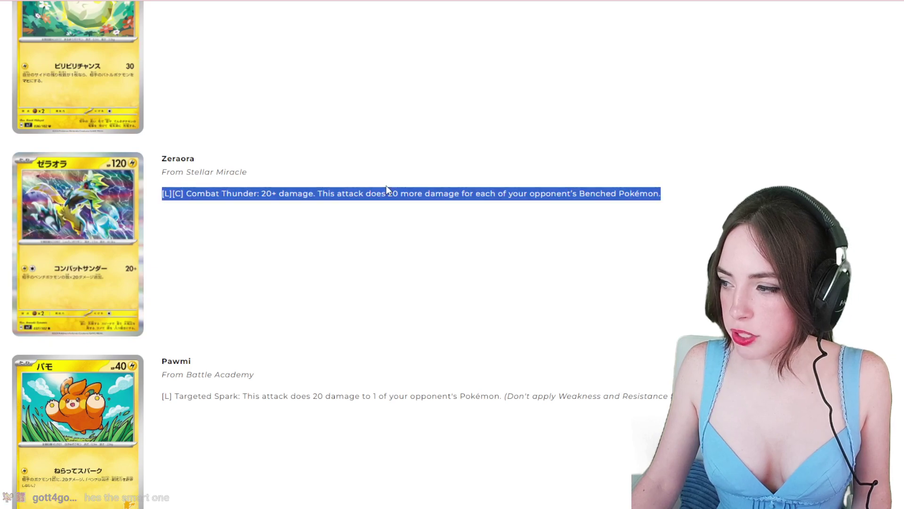
click(391, 219)
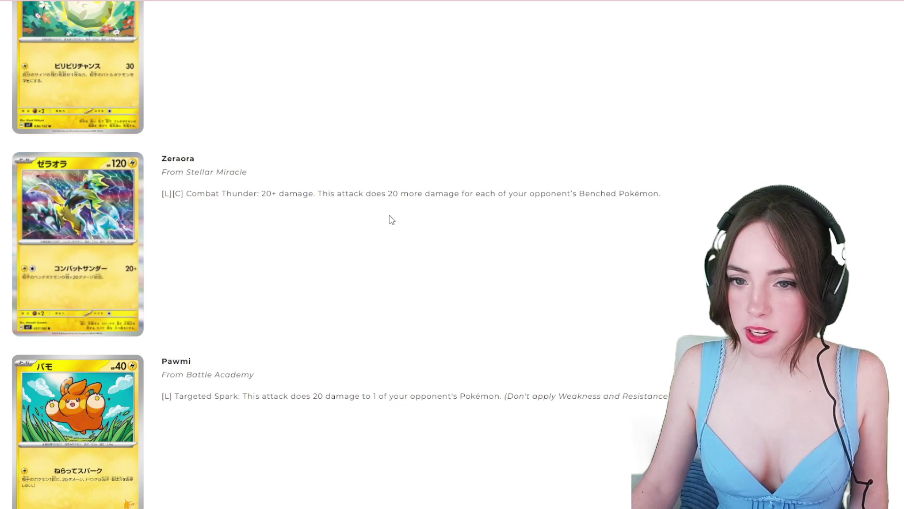
scroll(392, 220, down, 3)
scroll(212, 269, down, 4)
scroll(212, 269, down, 2)
scroll(112, 259, up, 3)
scroll(112, 258, up, 3)
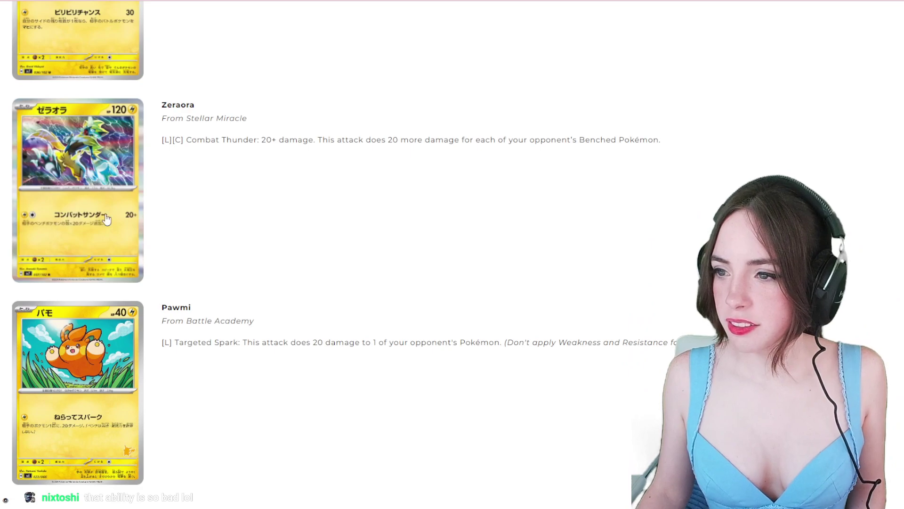
scroll(370, 242, up, 3)
scroll(371, 243, up, 3)
scroll(370, 243, up, 3)
scroll(370, 242, up, 3)
scroll(371, 242, up, 3)
scroll(371, 242, down, 3)
scroll(370, 242, down, 2)
scroll(371, 243, down, 1)
scroll(370, 242, down, 1)
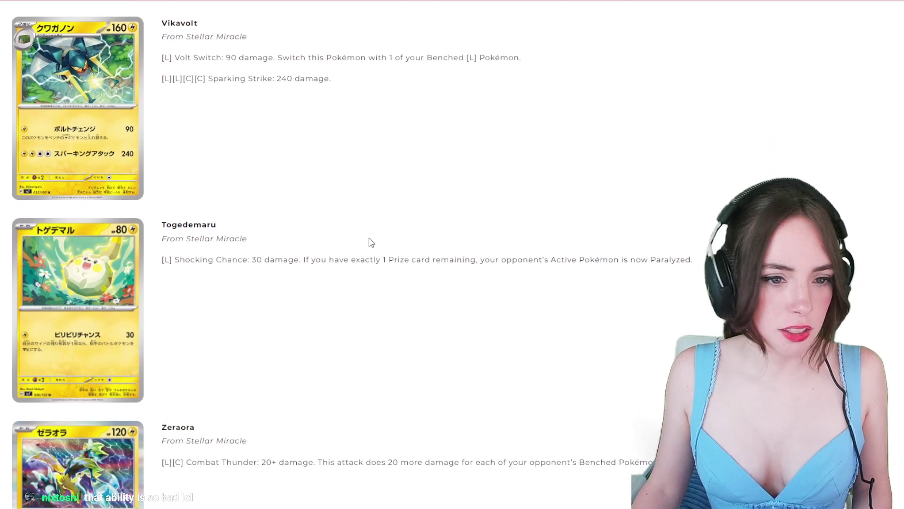
scroll(371, 242, down, 1)
scroll(370, 243, down, 2)
scroll(371, 242, down, 1)
scroll(370, 242, down, 1)
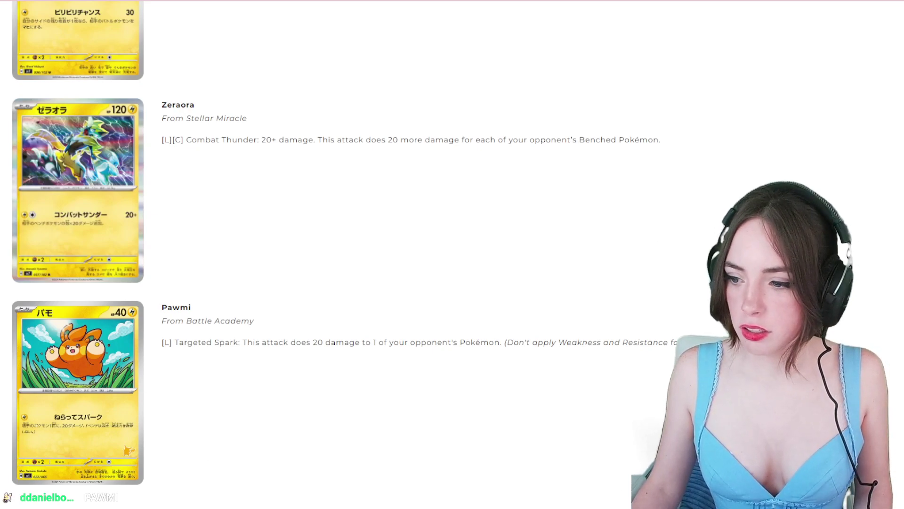
scroll(6, 339, down, 3)
scroll(5, 339, down, 2)
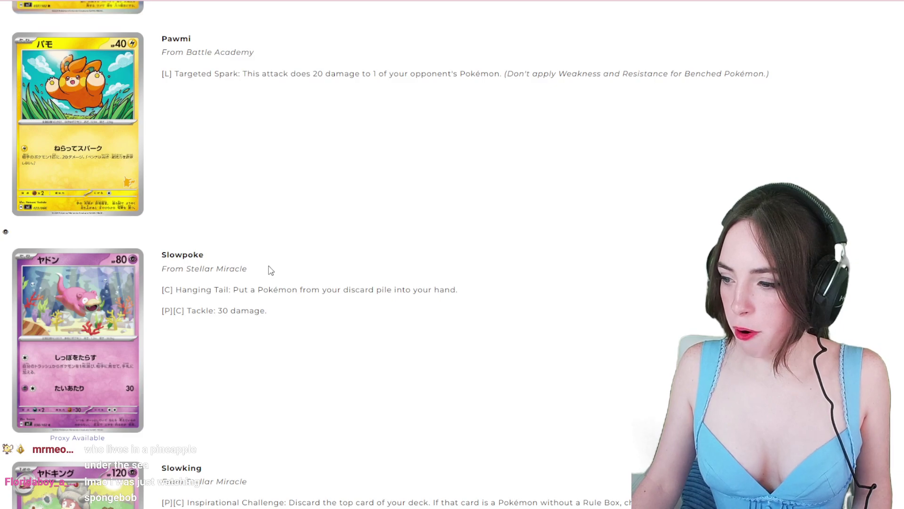
triple_click(275, 289)
click(295, 318)
triple_click(295, 318)
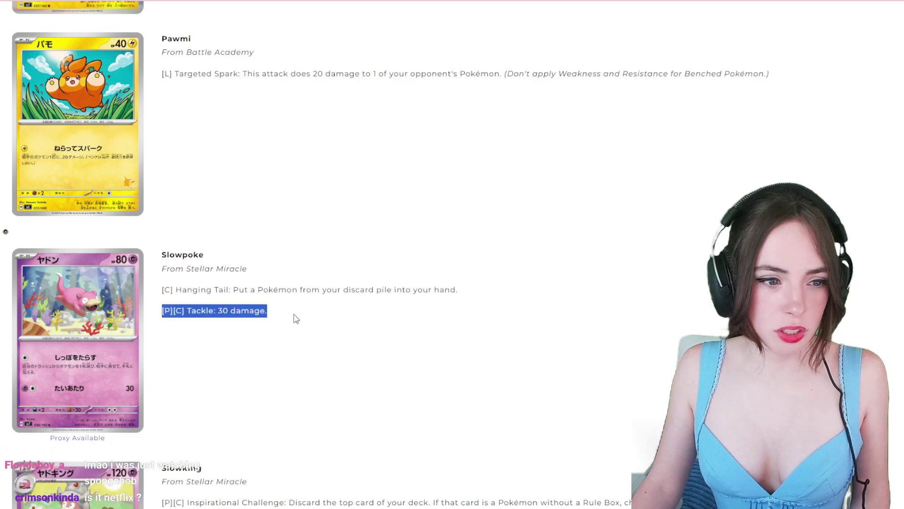
click(296, 318)
triple_click(295, 318)
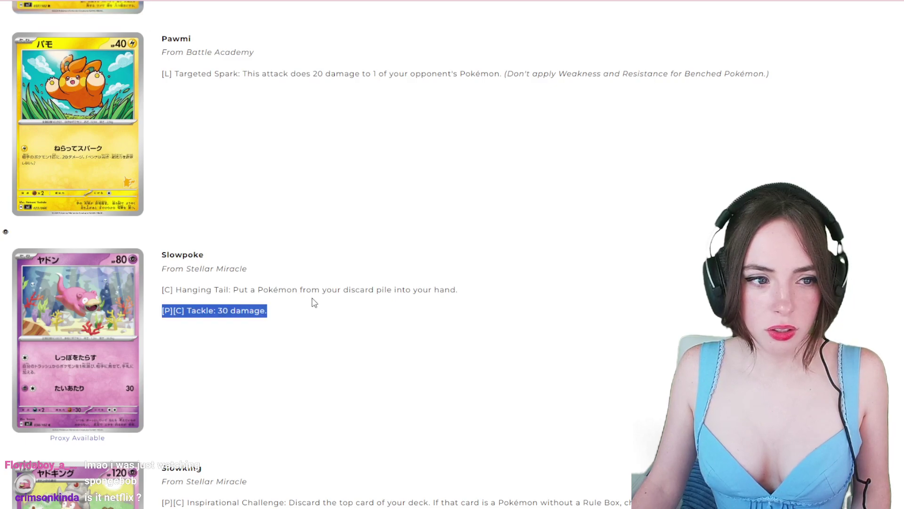
triple_click(300, 288)
scroll(410, 360, down, 3)
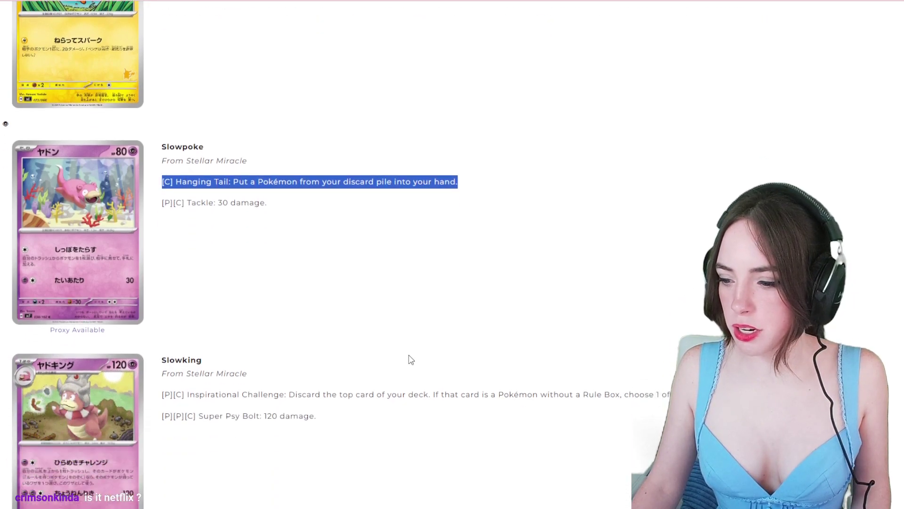
scroll(410, 359, down, 3)
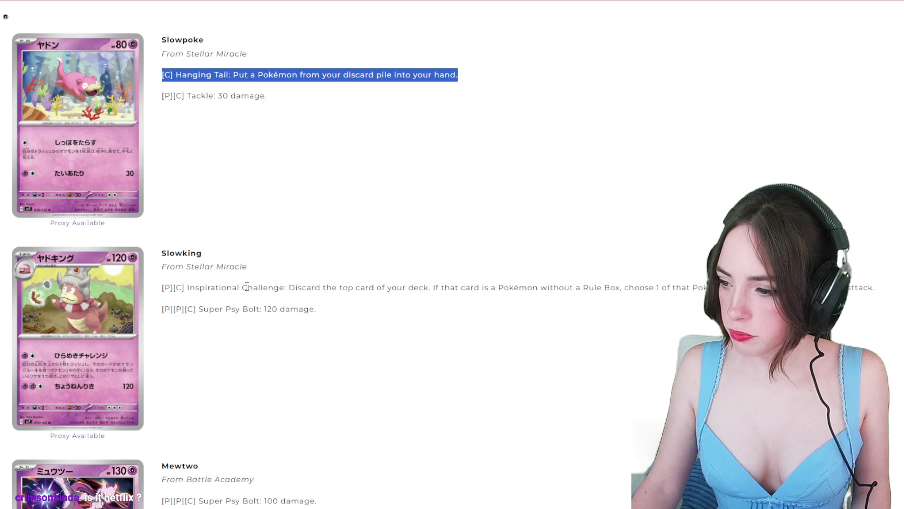
triple_click(245, 284)
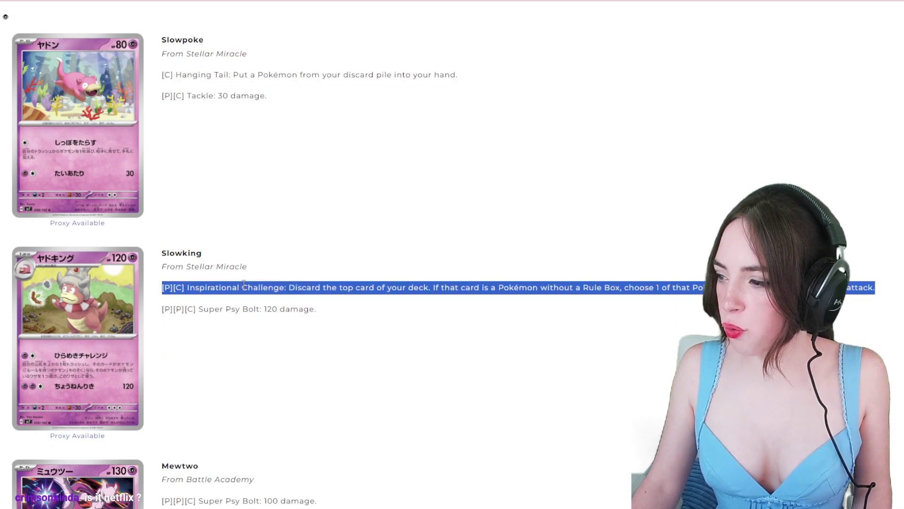
triple_click(256, 309)
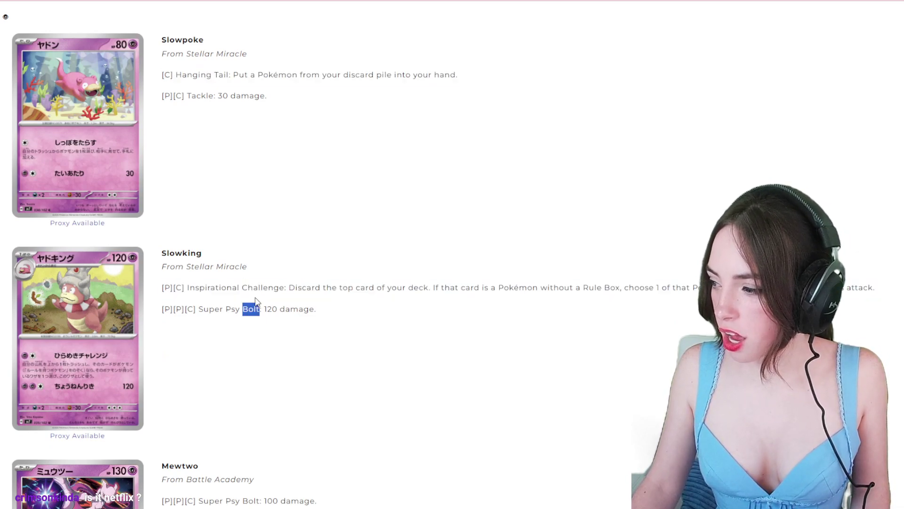
click(225, 287)
triple_click(241, 289)
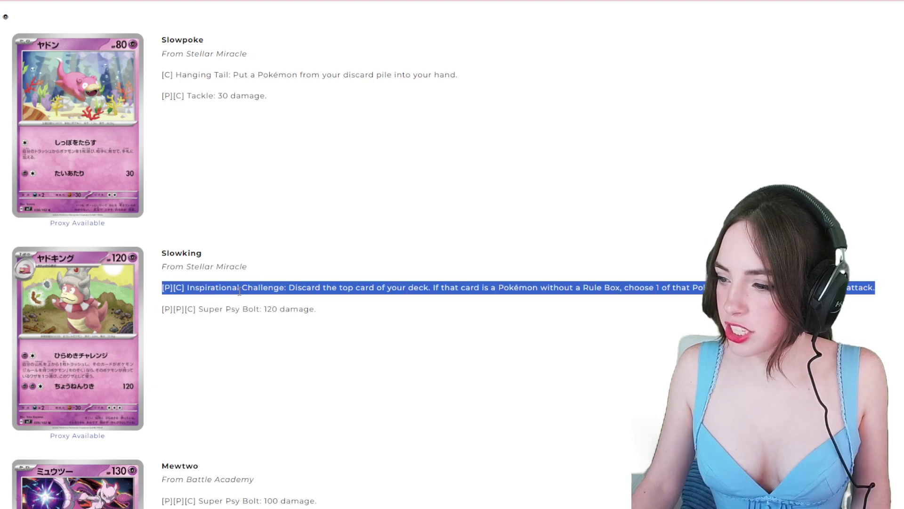
click(383, 300)
drag(482, 287, 696, 288)
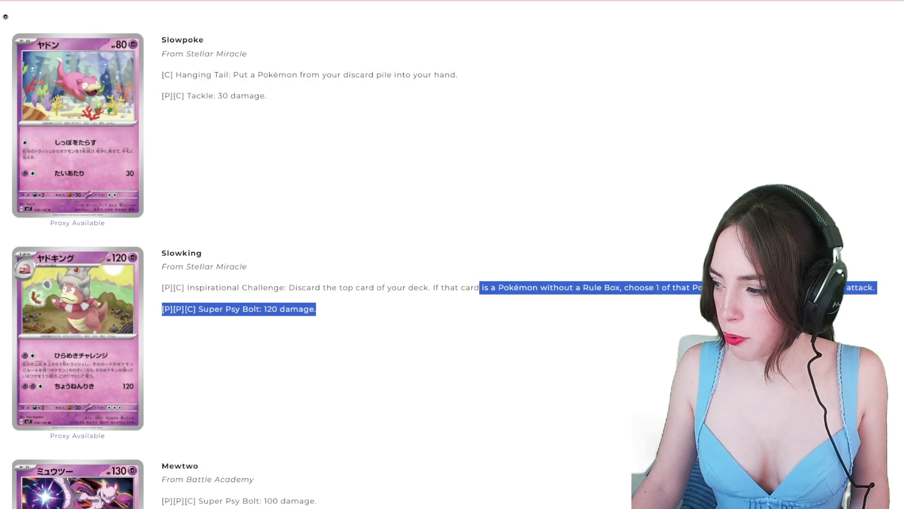
drag(695, 289, 527, 287)
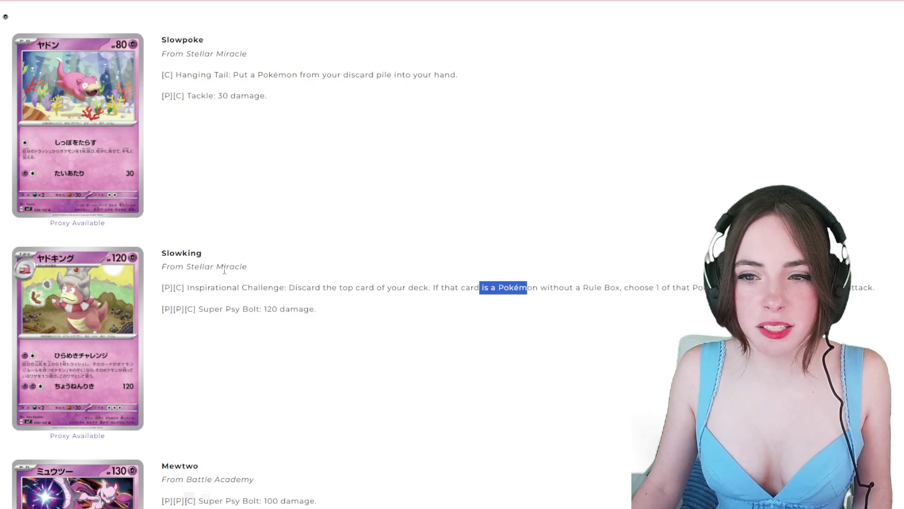
click(265, 282)
double_click(305, 287)
click(306, 288)
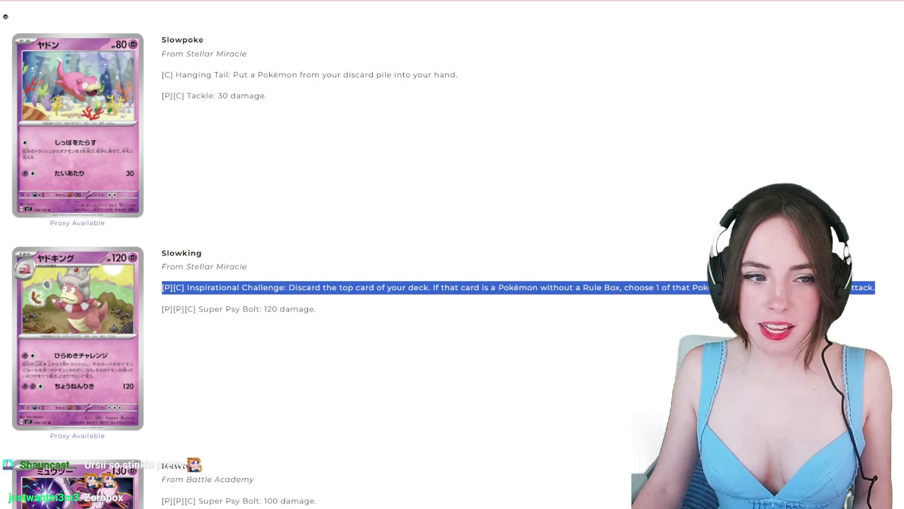
triple_click(282, 308)
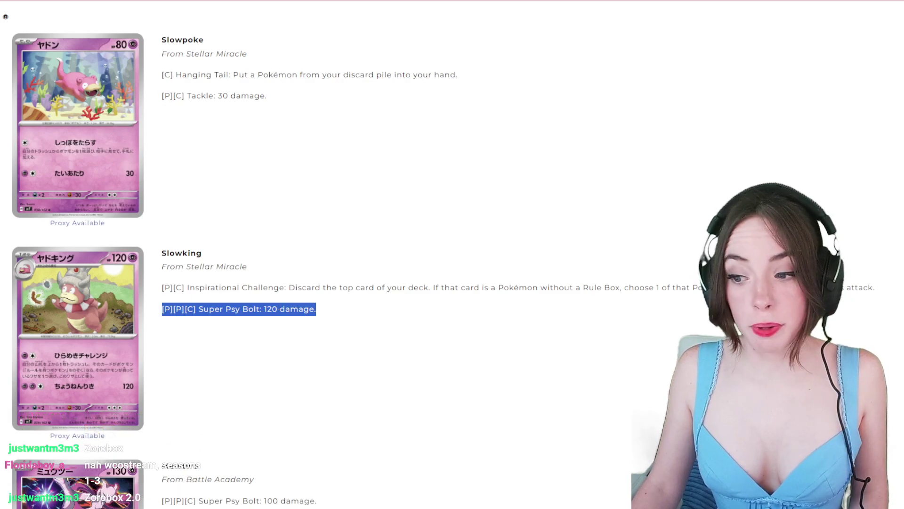
scroll(863, 337, down, 1)
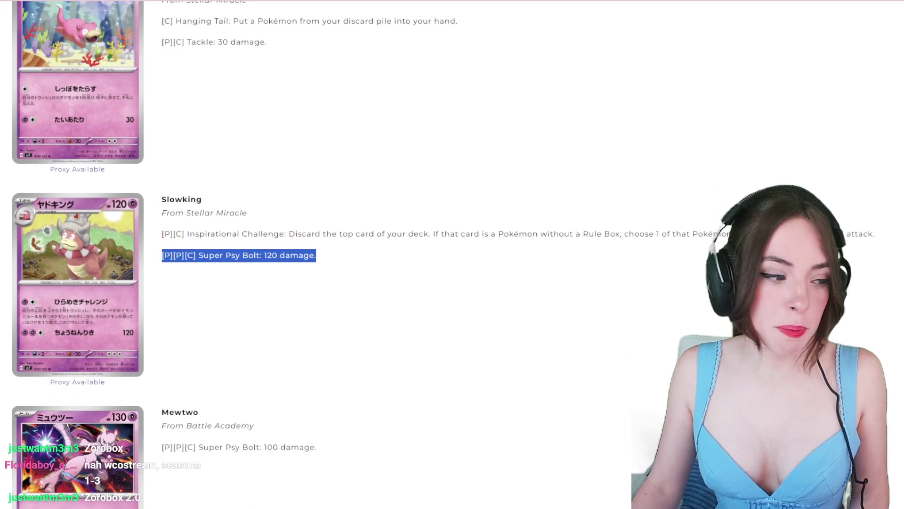
scroll(637, 345, down, 1)
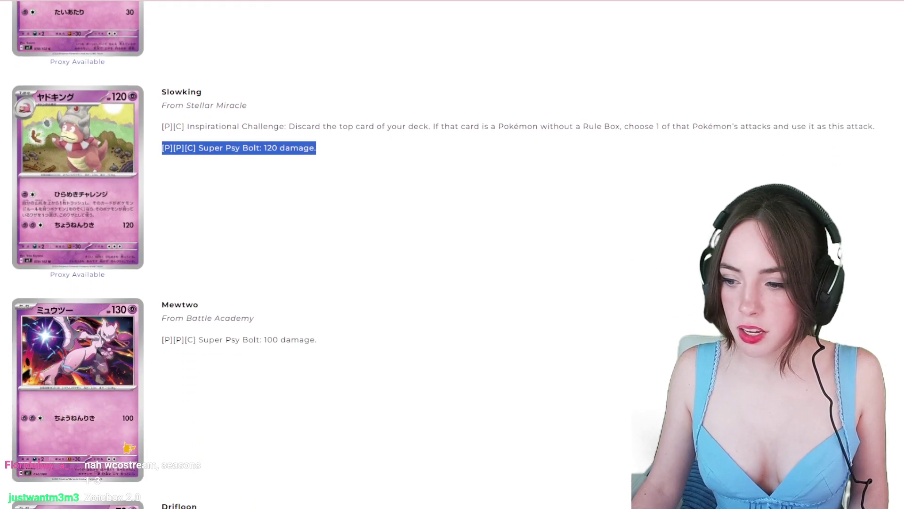
scroll(638, 346, down, 2)
click(354, 142)
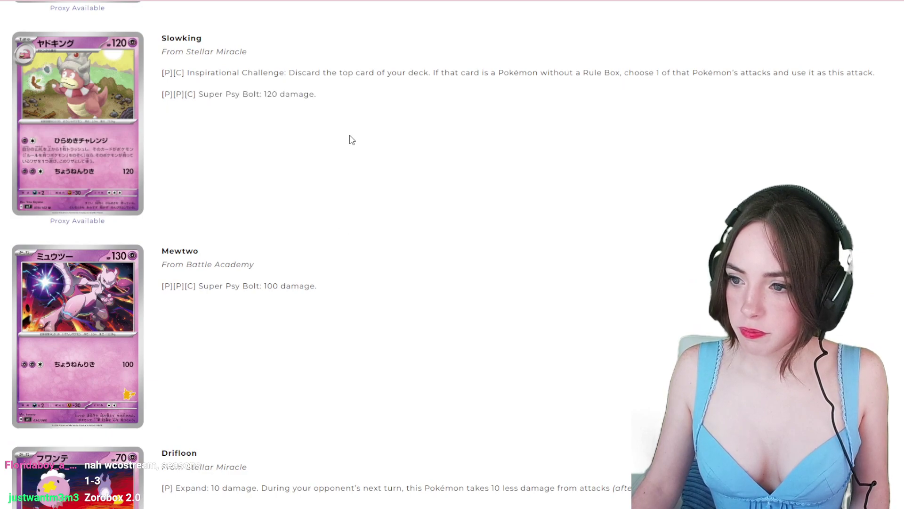
scroll(352, 140, down, 1)
scroll(351, 140, down, 2)
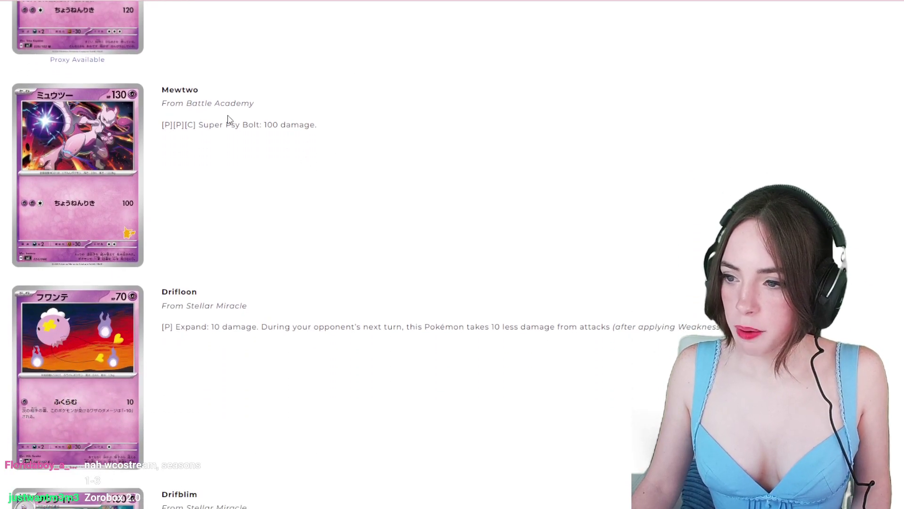
triple_click(254, 126)
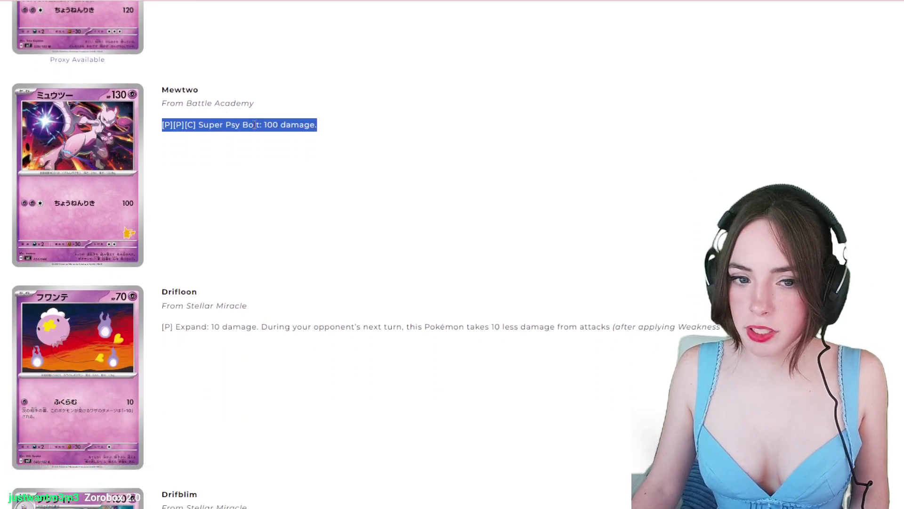
scroll(256, 125, down, 2)
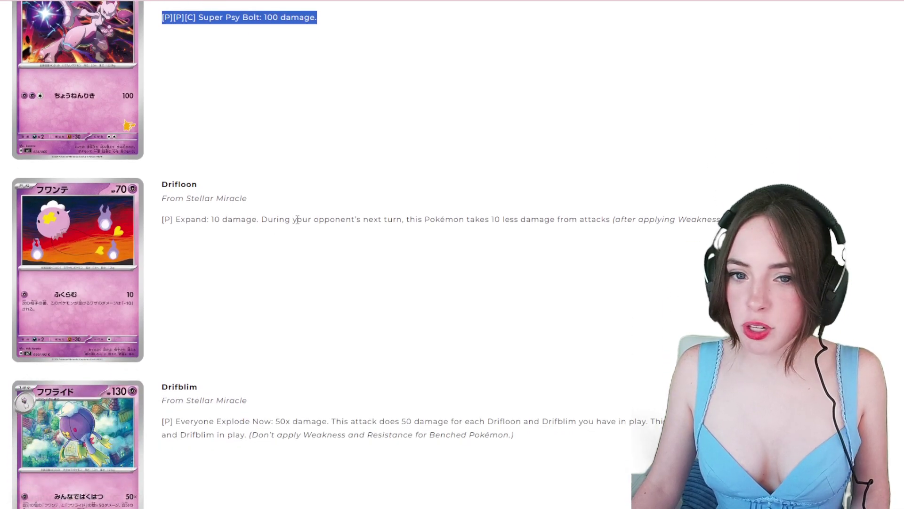
triple_click(278, 219)
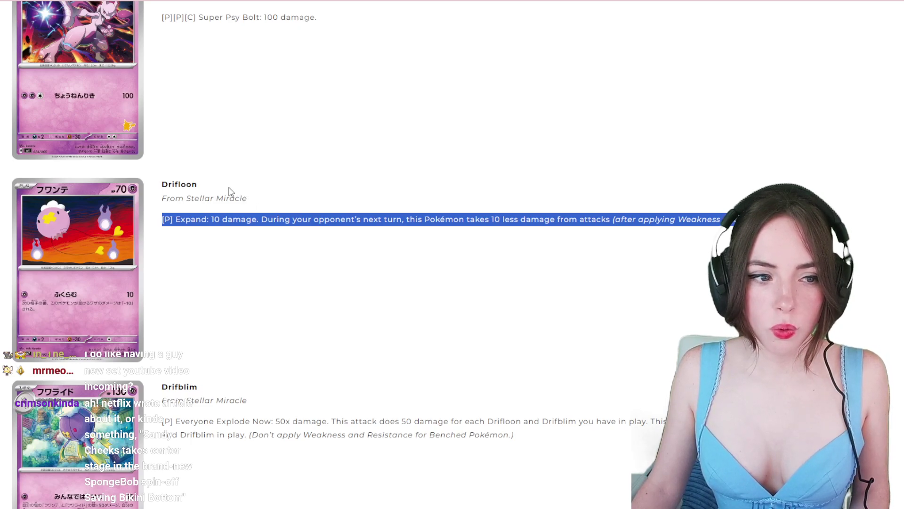
scroll(272, 244, down, 3)
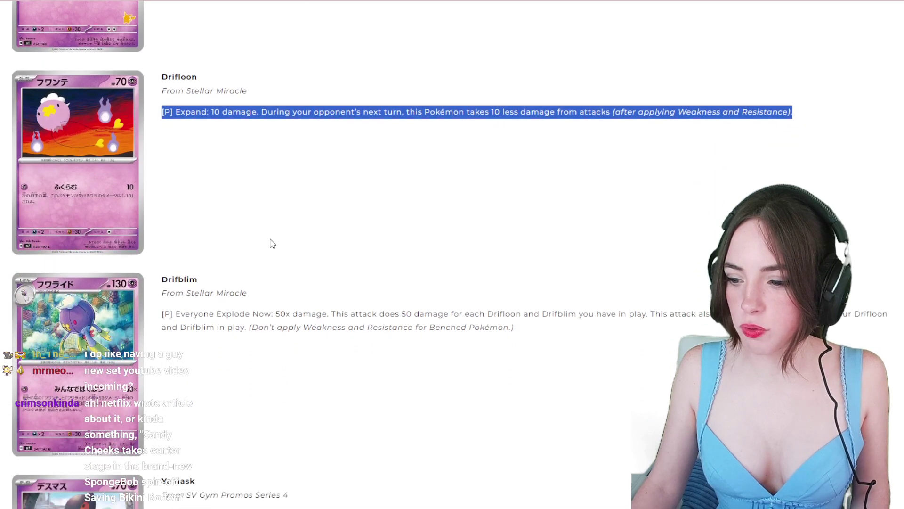
scroll(272, 244, down, 3)
scroll(272, 244, up, 4)
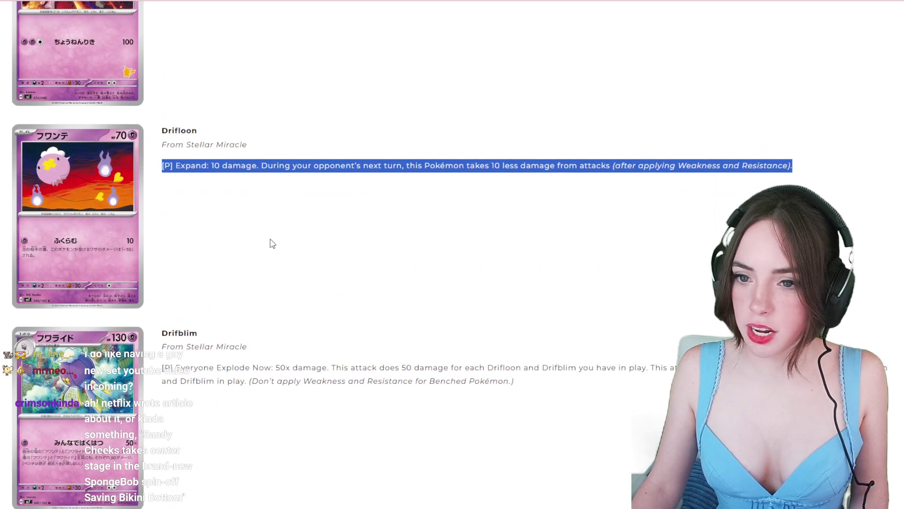
scroll(271, 244, down, 3)
triple_click(298, 260)
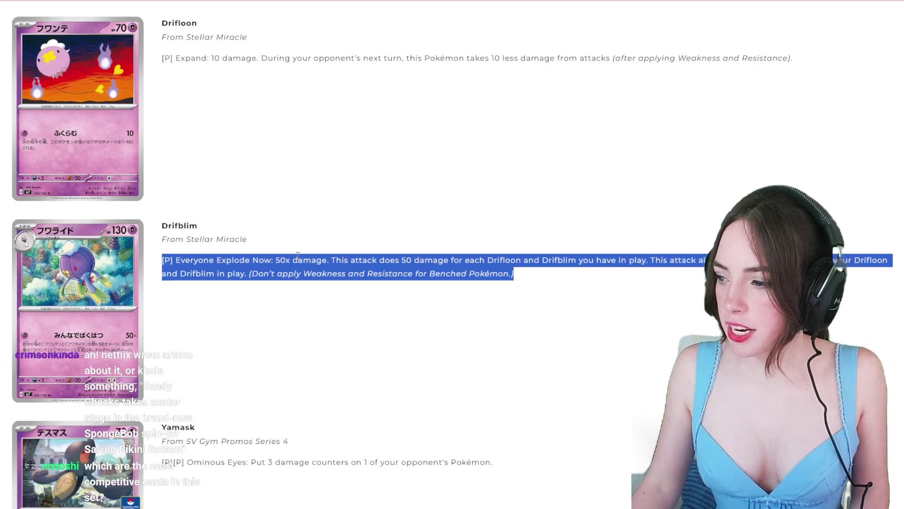
triple_click(309, 260)
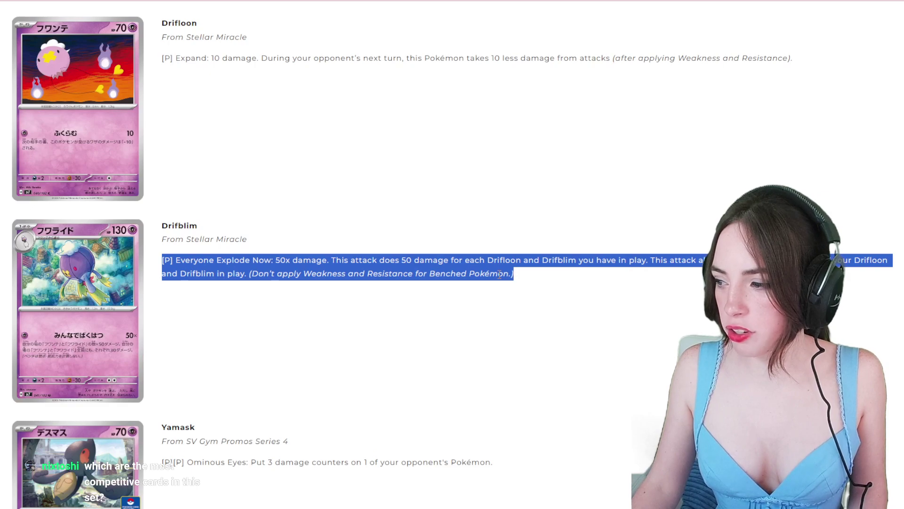
triple_click(582, 260)
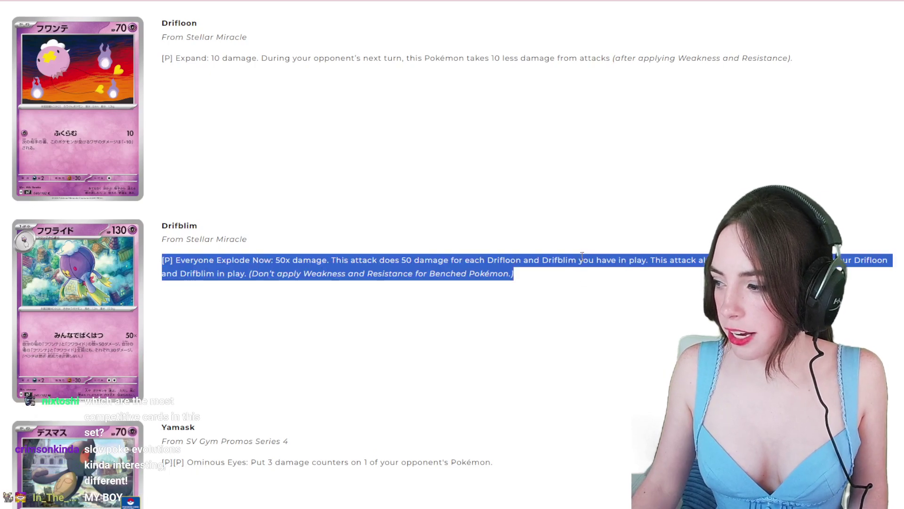
click(551, 279)
triple_click(551, 279)
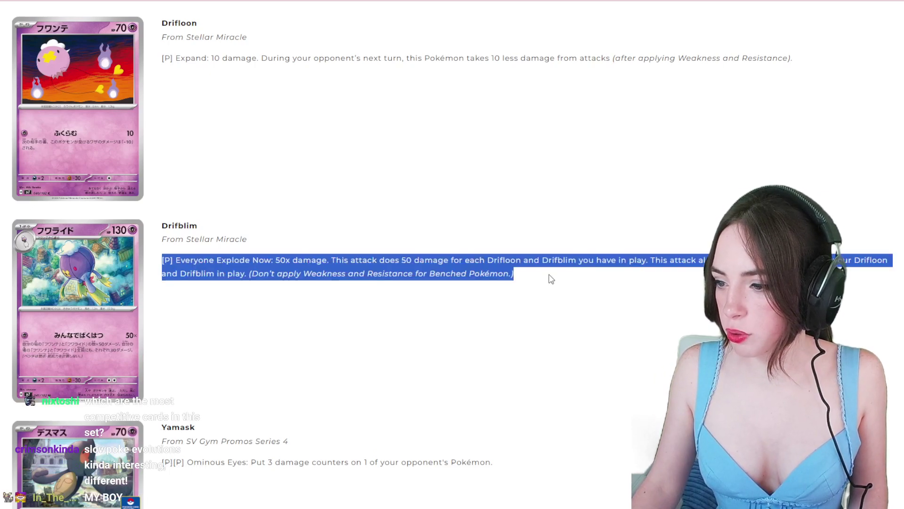
click(477, 249)
mouse_move(539, 287)
mouse_down()
mouse_move(327, 246)
mouse_move(325, 261)
mouse_up()
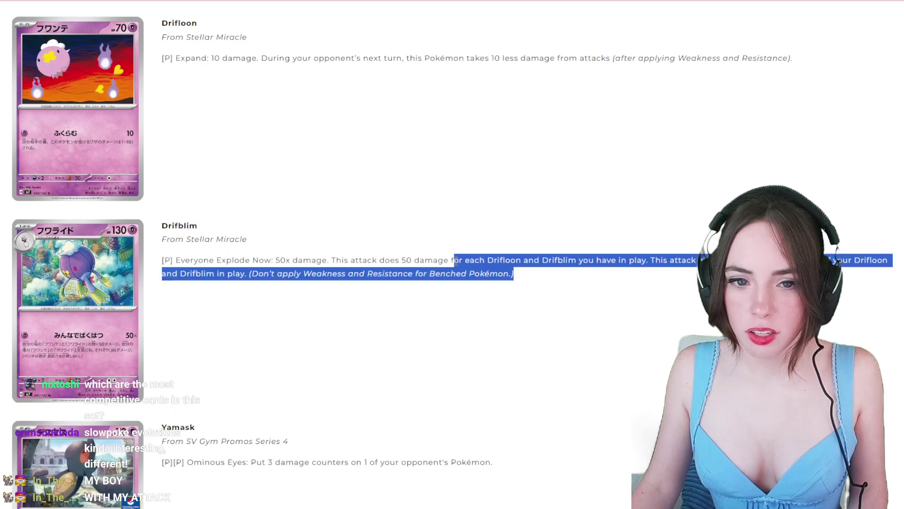
click(326, 260)
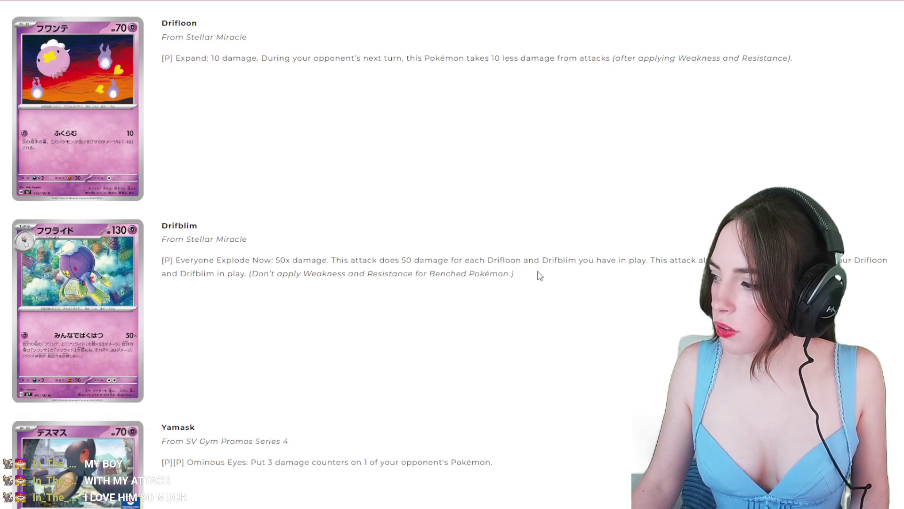
mouse_move(515, 274)
mouse_down()
mouse_move(510, 260)
mouse_move(467, 267)
mouse_up()
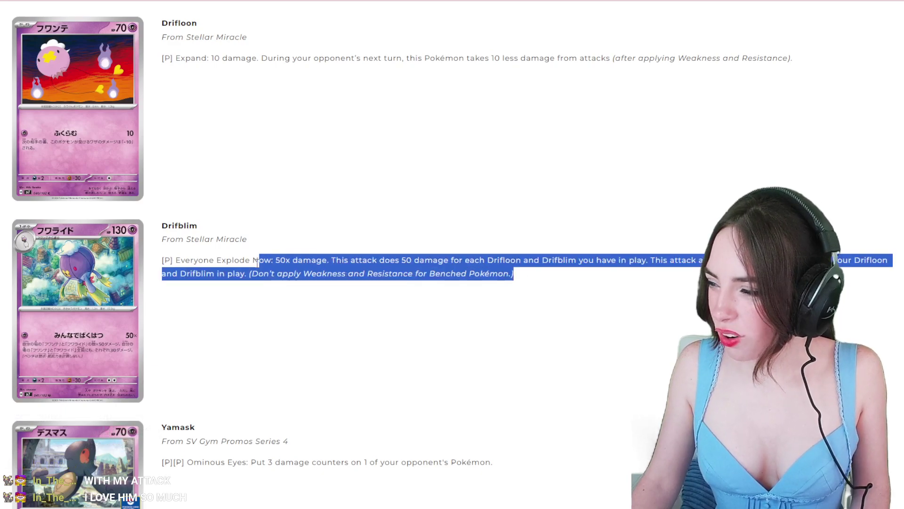
drag(397, 266, 161, 260)
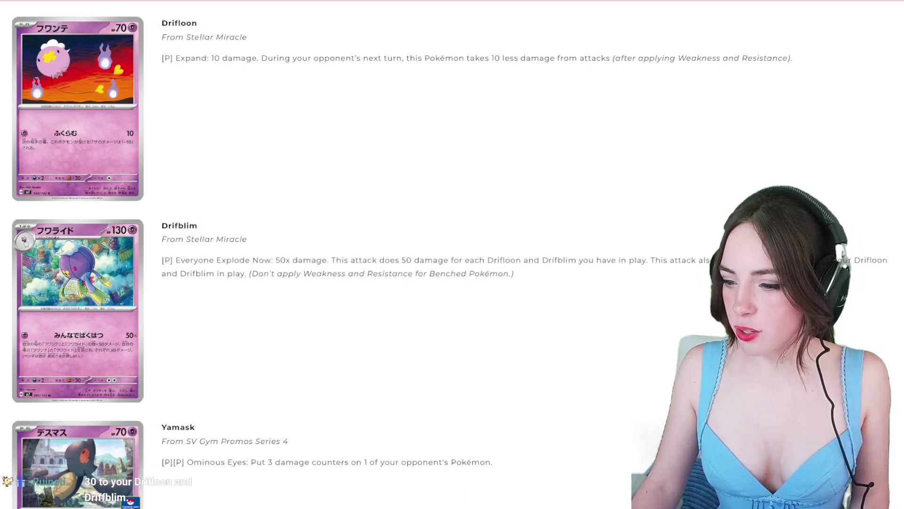
scroll(281, 220, down, 2)
scroll(282, 220, down, 2)
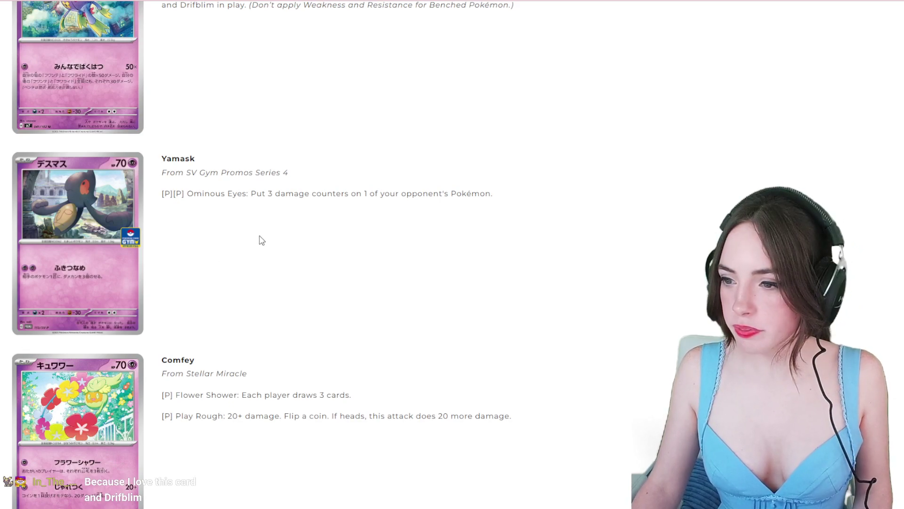
scroll(262, 240, up, 1)
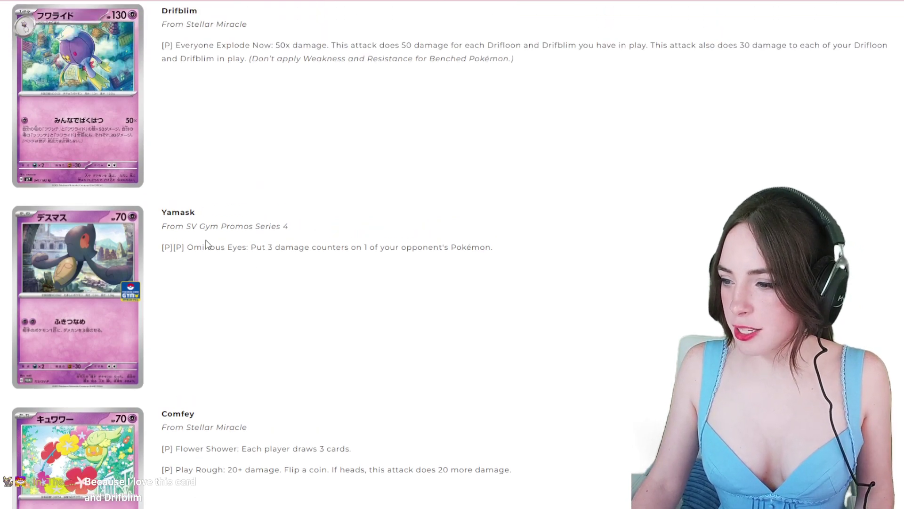
Highlight Yamask's Ominous Eyes and Comfey's Flower Shower and Play Rough attack lines
triple_click(230, 249)
scroll(230, 259, down, 2)
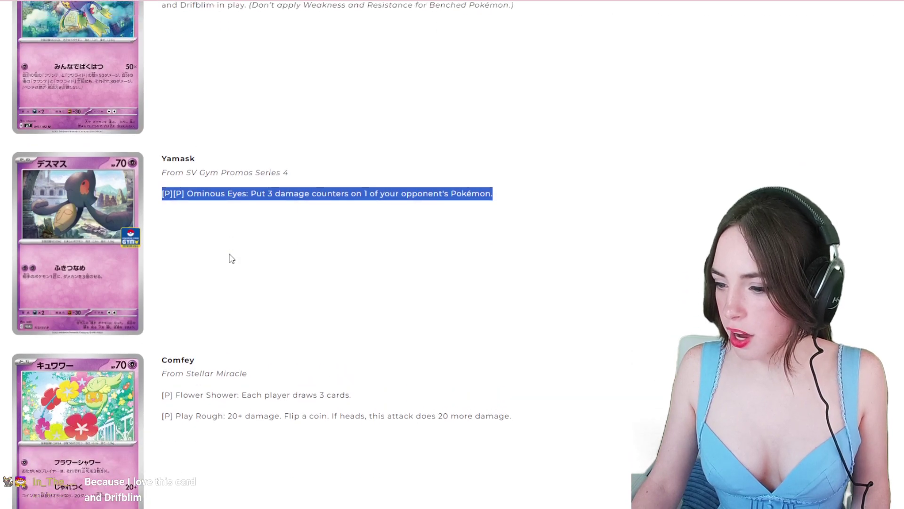
scroll(229, 259, down, 2)
scroll(230, 258, down, 3)
triple_click(230, 181)
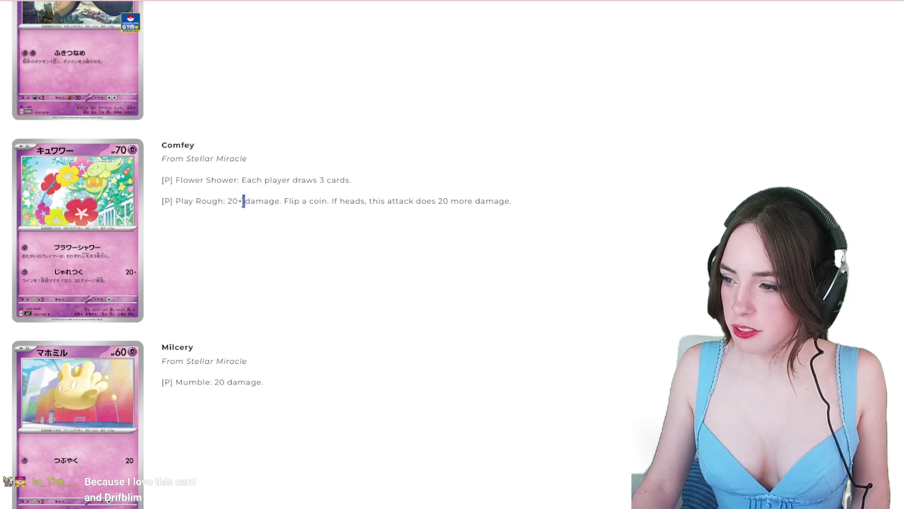
triple_click(243, 203)
scroll(242, 203, down, 4)
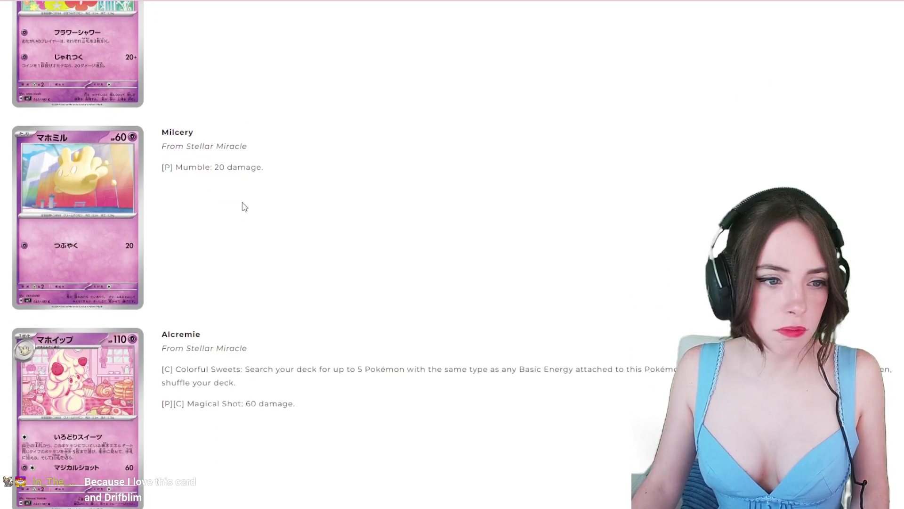
scroll(242, 206, down, 1)
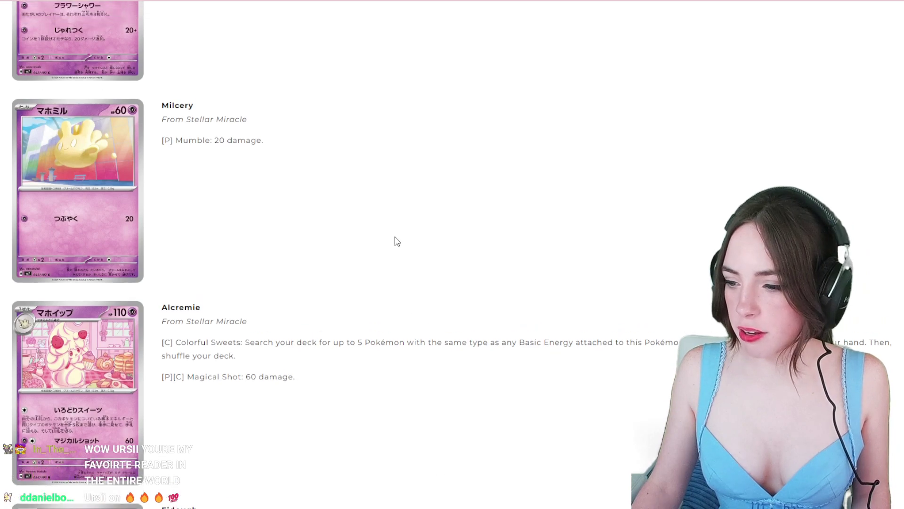
scroll(302, 309, down, 2)
scroll(396, 240, down, 2)
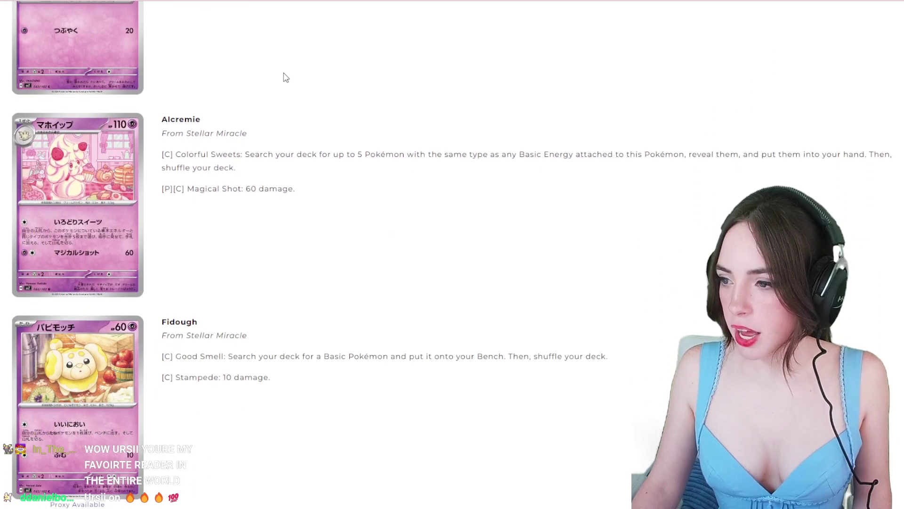
Drag-select Alcremie's Colorful Sweets text, starting from the set name
drag(235, 134, 236, 167)
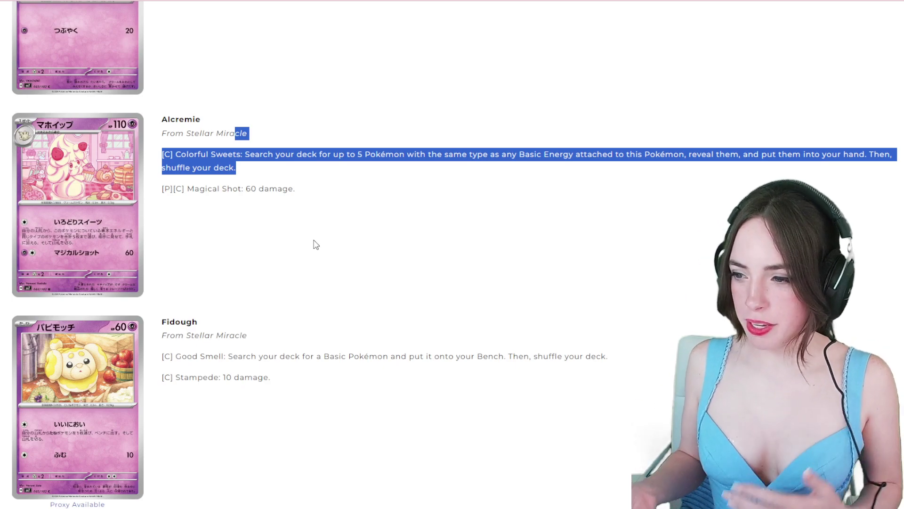
scroll(315, 245, down, 2)
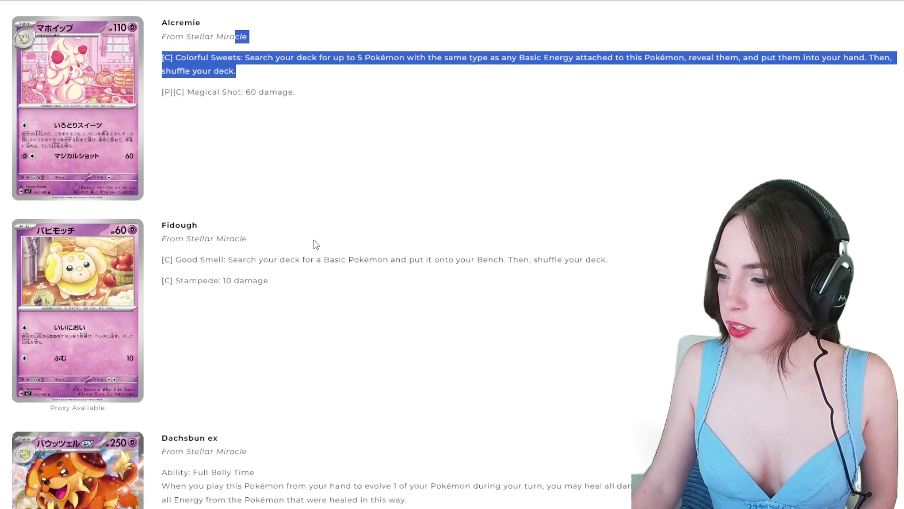
scroll(316, 245, down, 1)
scroll(315, 244, down, 1)
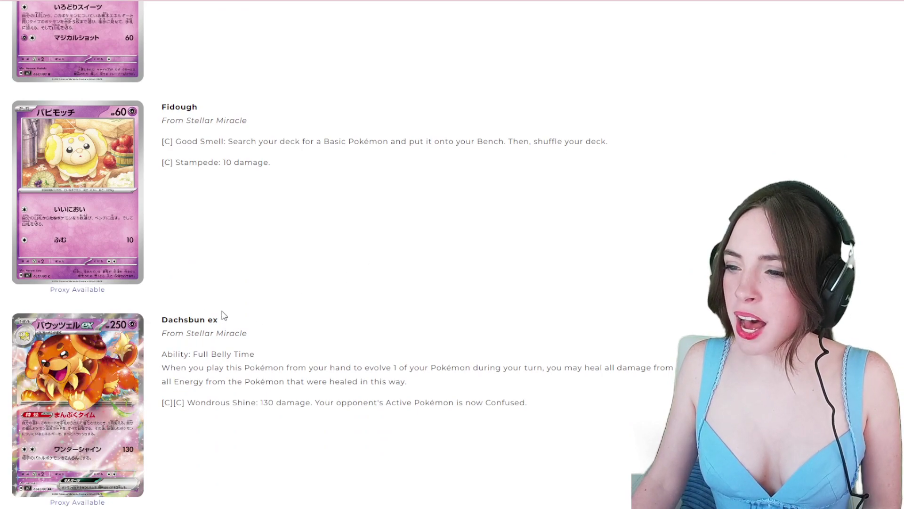
Select the Dachsbun ex name, then its Full Belly Time ability description
triple_click(204, 319)
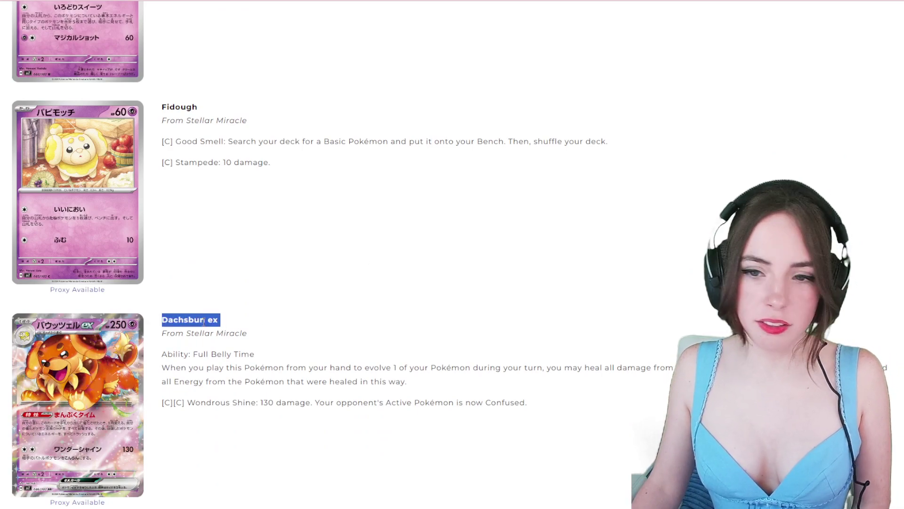
double_click(205, 320)
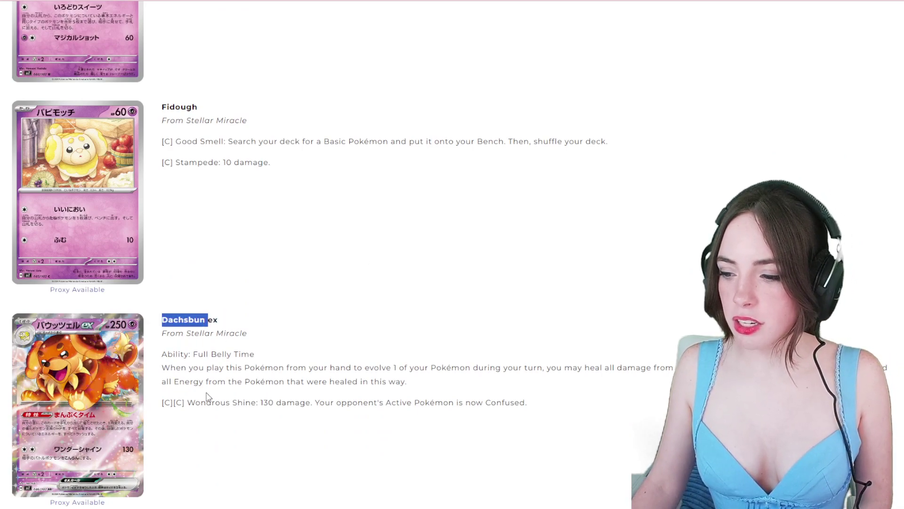
triple_click(177, 366)
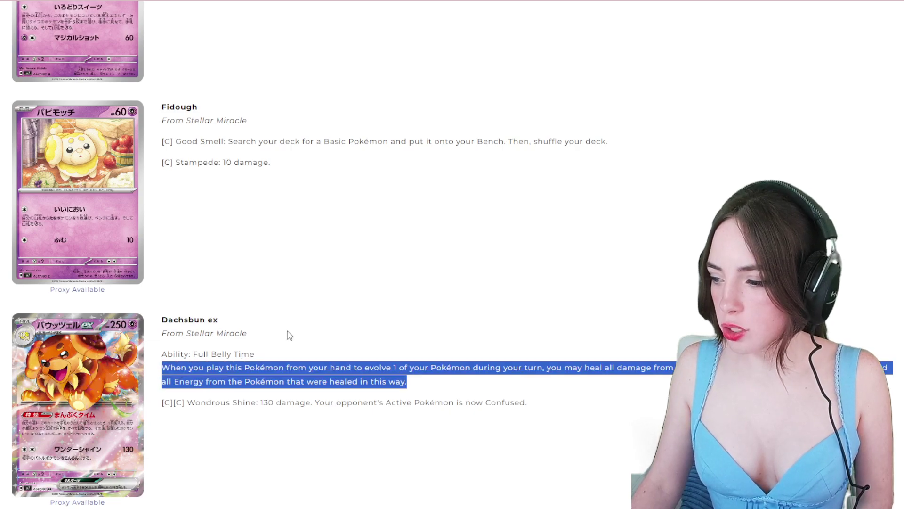
scroll(289, 334, down, 3)
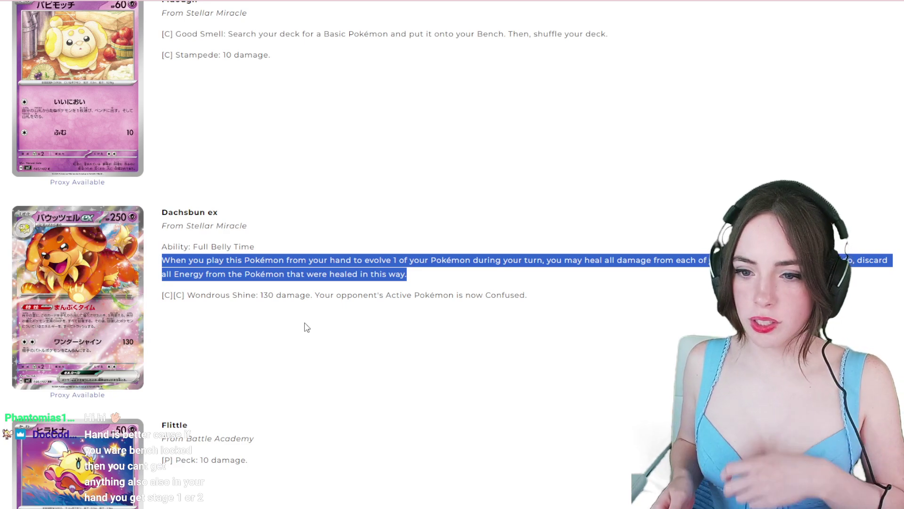
scroll(307, 326, down, 2)
scroll(306, 326, down, 3)
scroll(307, 326, down, 2)
scroll(306, 327, down, 2)
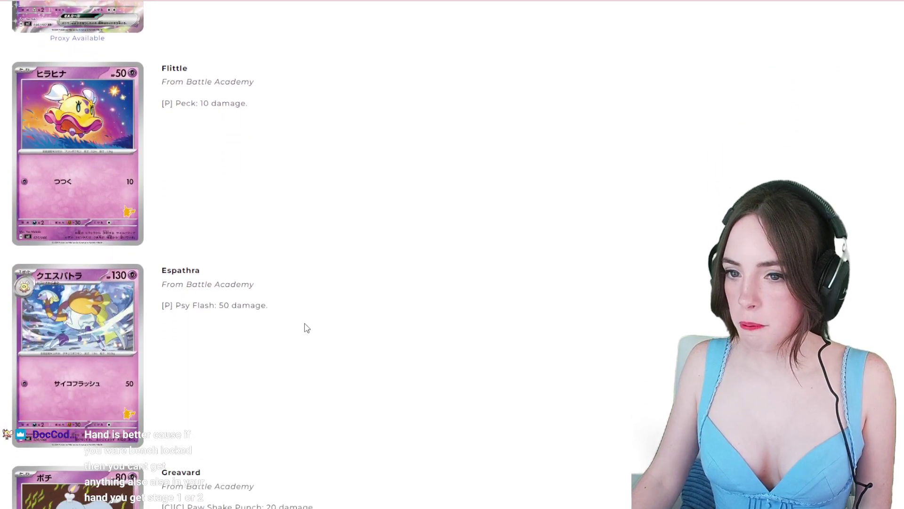
scroll(306, 327, down, 2)
scroll(307, 327, up, 1)
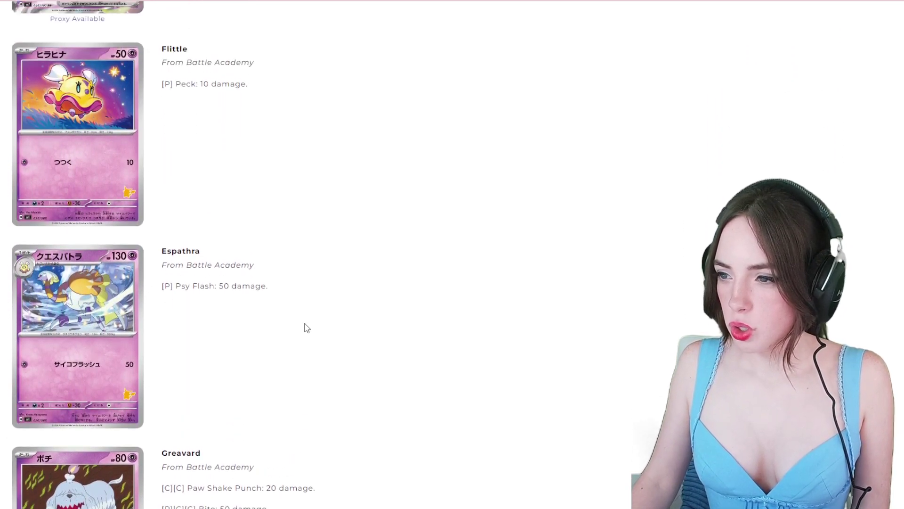
scroll(306, 327, down, 1)
scroll(307, 327, down, 1)
scroll(306, 328, down, 1)
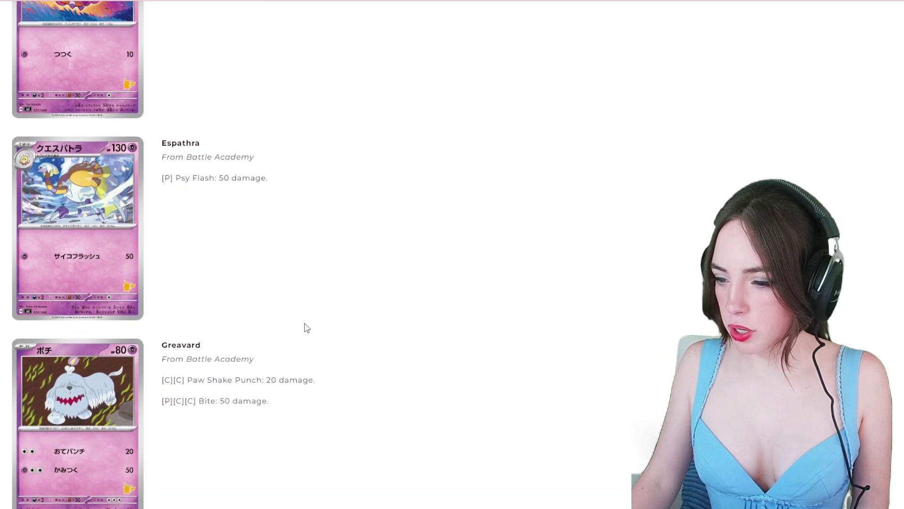
scroll(306, 328, down, 1)
scroll(307, 328, up, 2)
scroll(307, 328, up, 2)
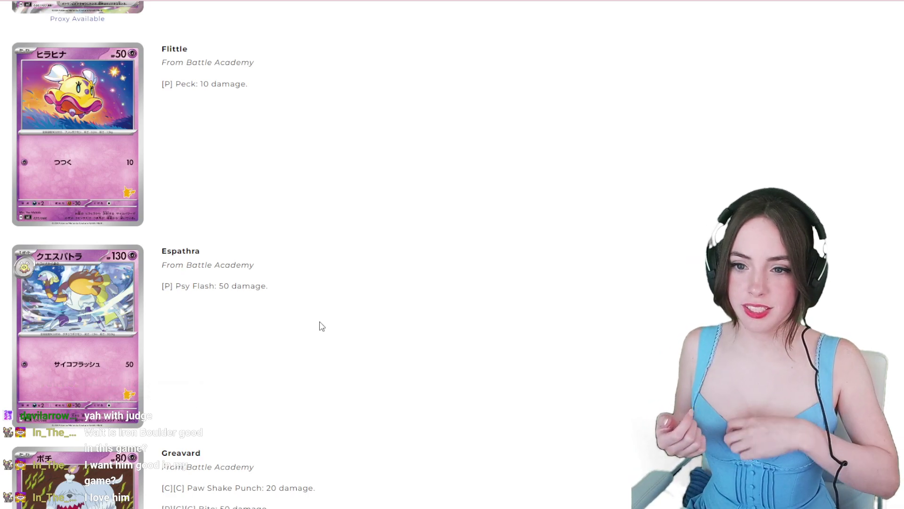
scroll(410, 235, down, 2)
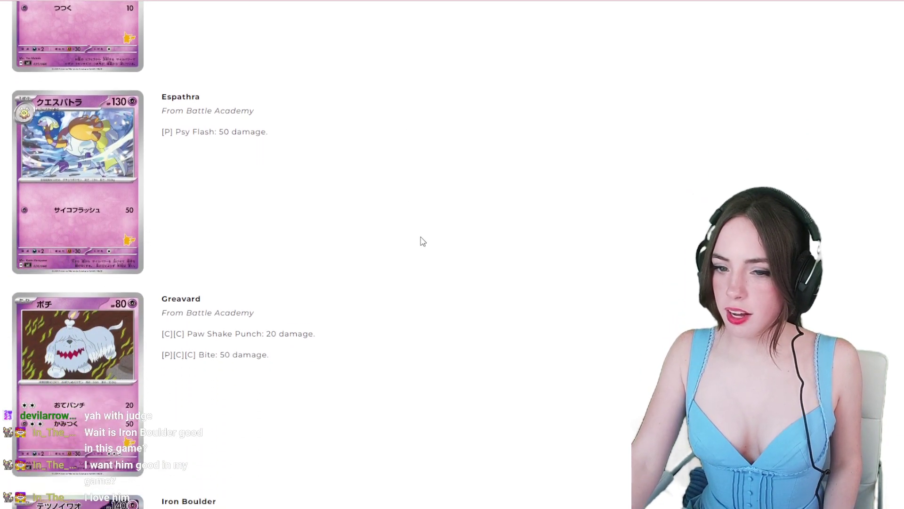
scroll(421, 241, down, 2)
scroll(387, 334, down, 2)
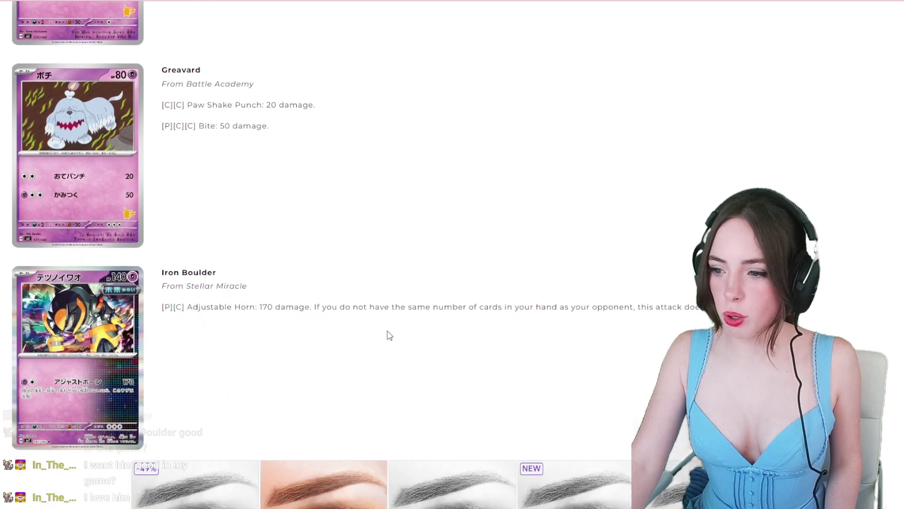
scroll(388, 334, down, 1)
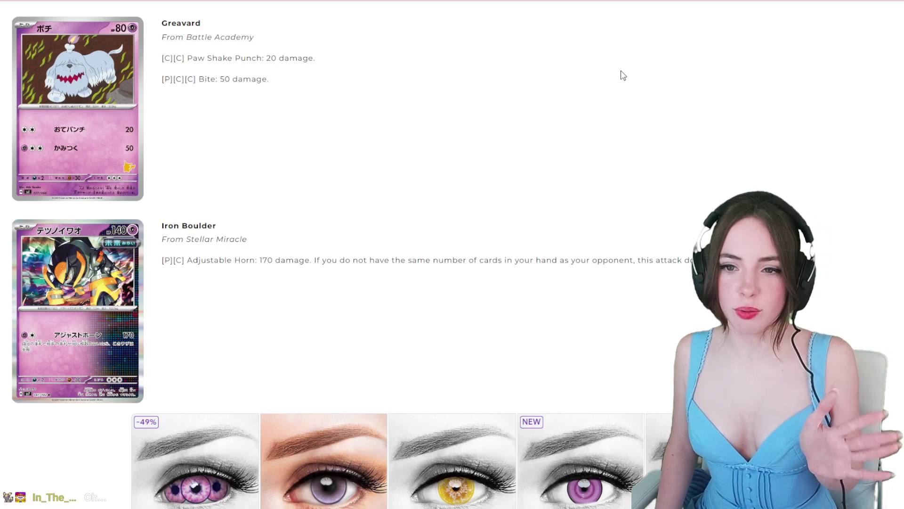
scroll(495, 57, down, 1)
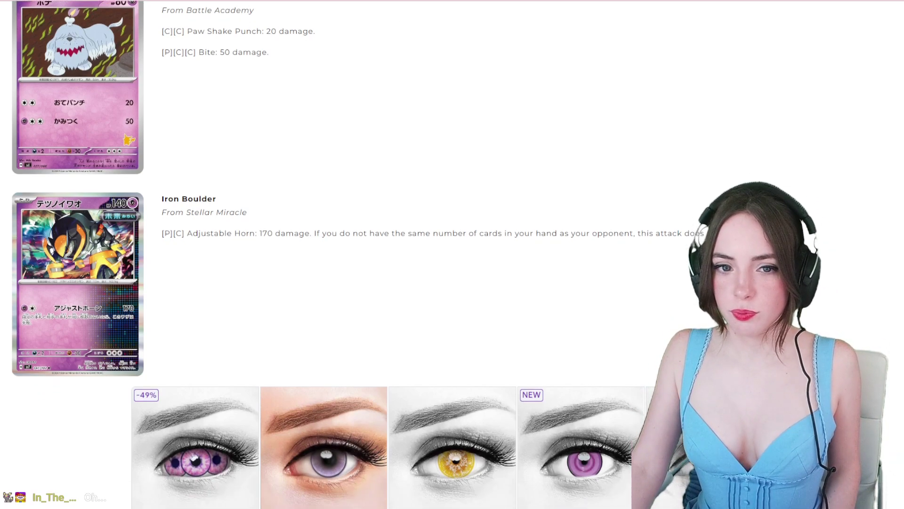
scroll(452, 254, down, 3)
scroll(452, 254, down, 3)
scroll(452, 255, down, 3)
scroll(453, 255, down, 2)
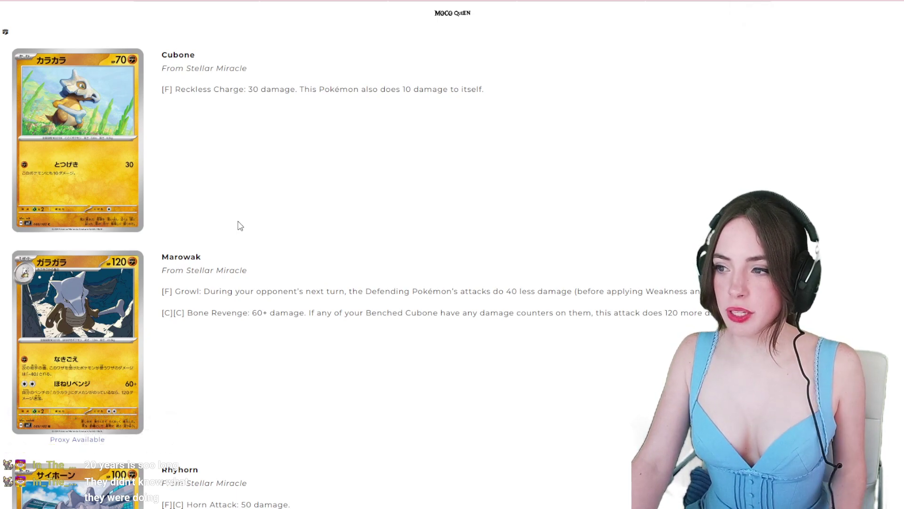
scroll(238, 226, down, 2)
scroll(239, 226, down, 2)
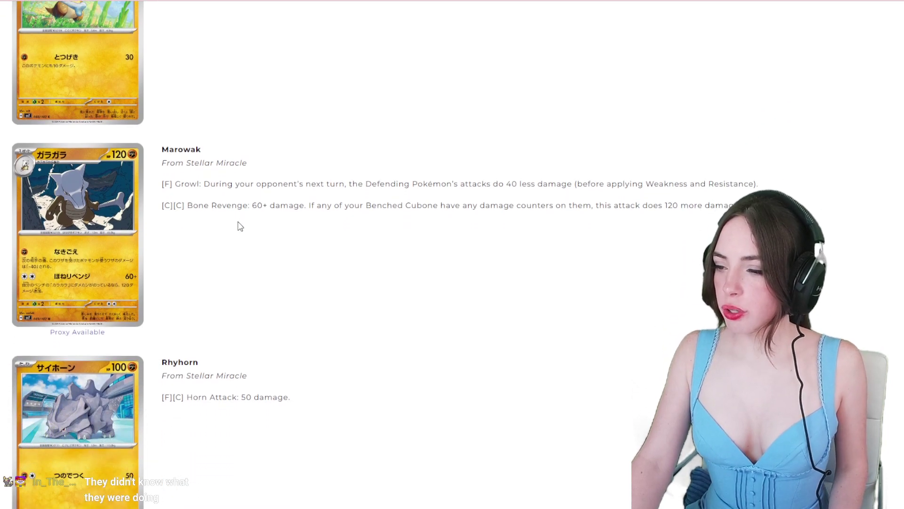
scroll(239, 225, down, 1)
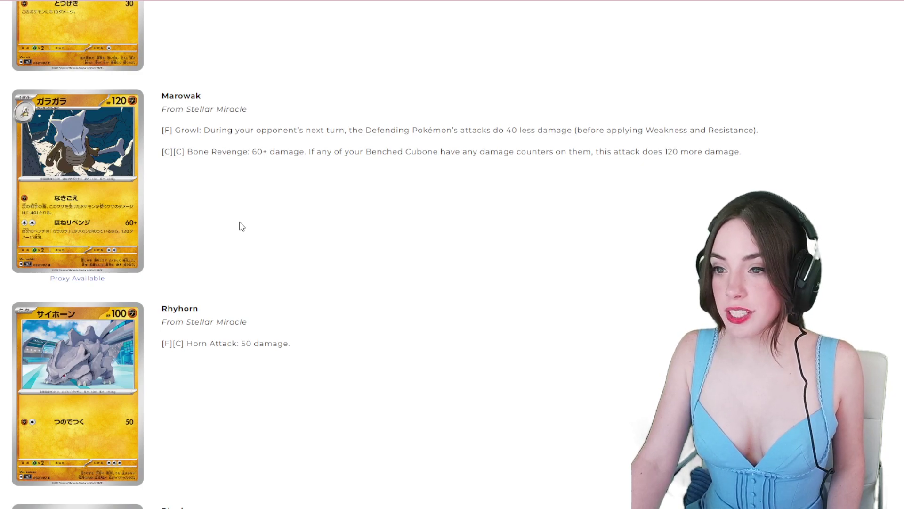
scroll(241, 225, down, 2)
scroll(240, 226, down, 2)
scroll(240, 225, down, 2)
scroll(240, 225, down, 2)
scroll(241, 226, down, 2)
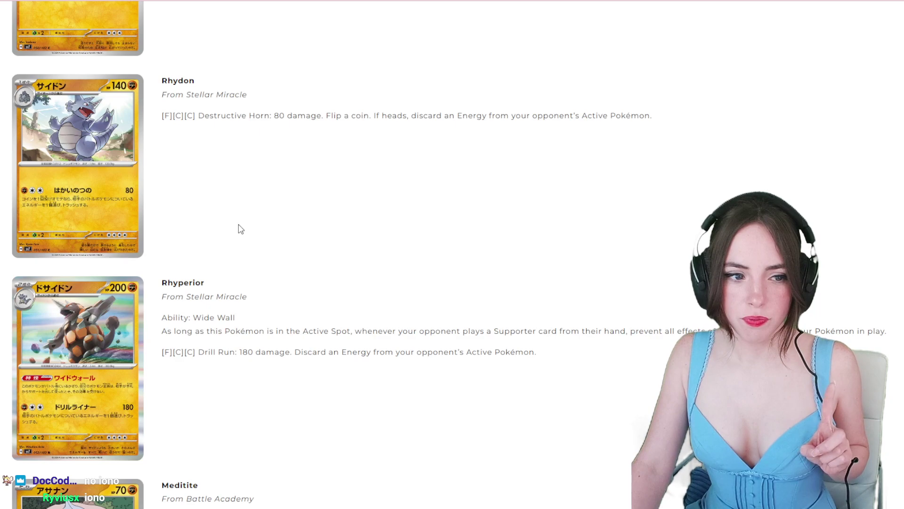
Highlight Rhyperior's Wide Wall ability text
triple_click(403, 332)
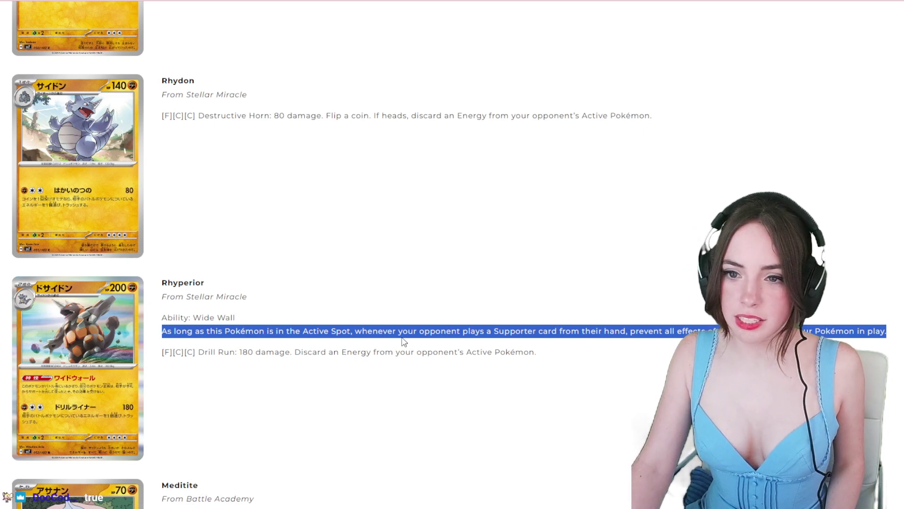
scroll(404, 341, down, 1)
scroll(404, 341, down, 1)
scroll(325, 303, down, 2)
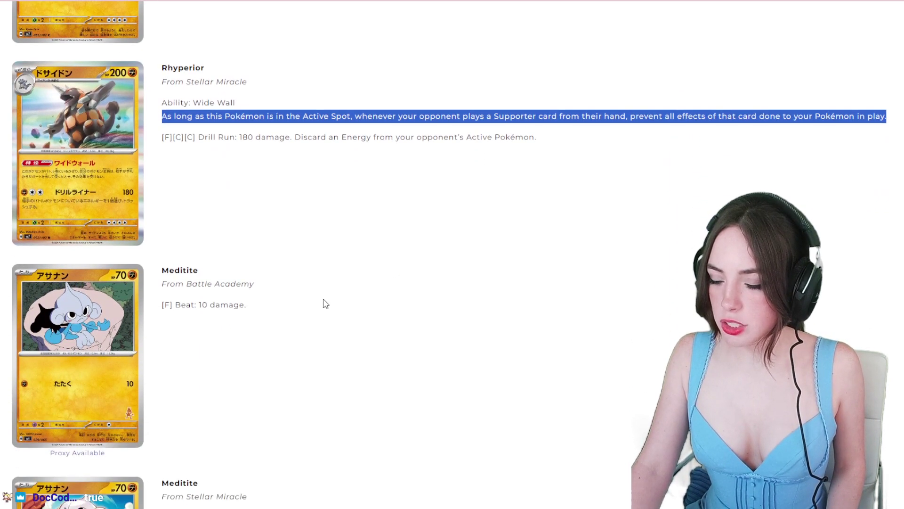
scroll(325, 303, down, 1)
scroll(325, 303, down, 1)
scroll(325, 304, down, 2)
scroll(325, 304, down, 1)
scroll(326, 305, down, 2)
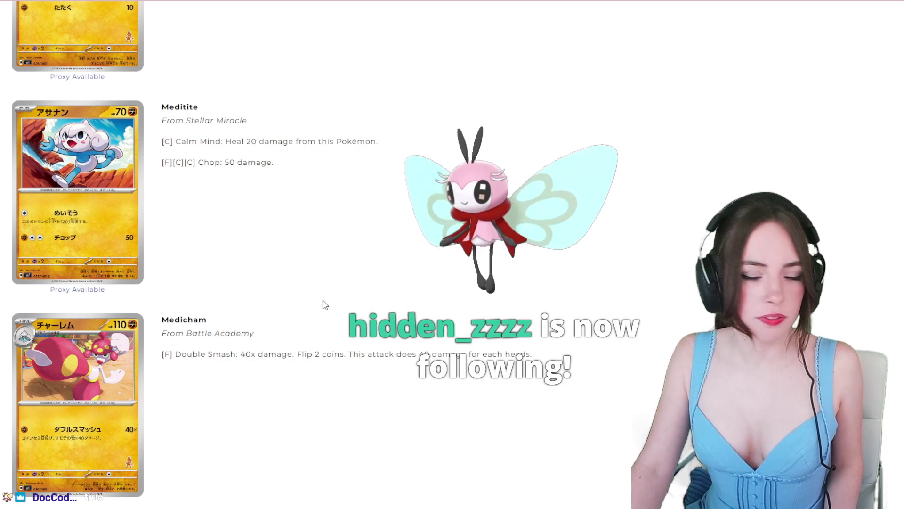
scroll(325, 304, down, 2)
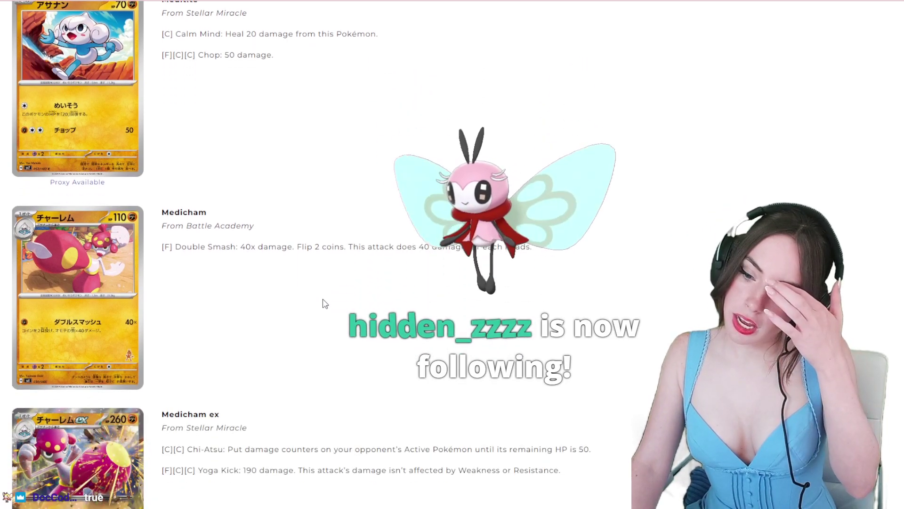
scroll(325, 304, down, 2)
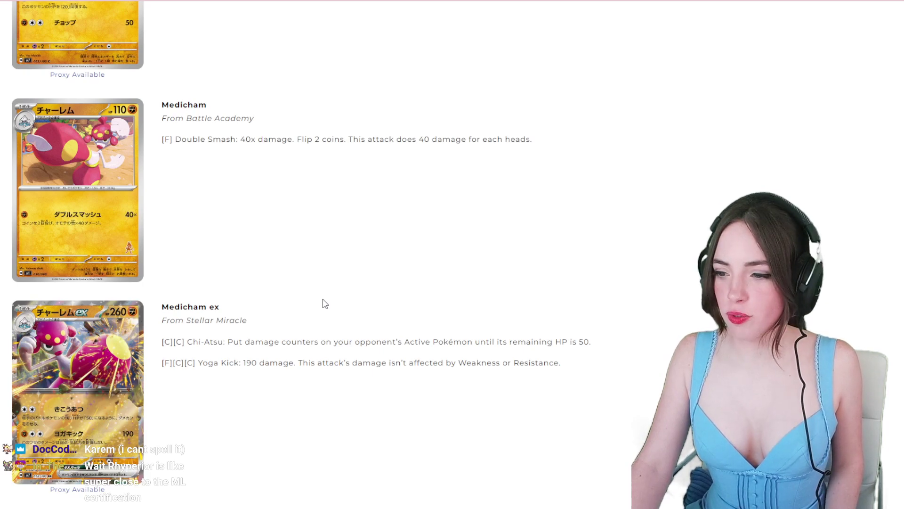
scroll(323, 303, down, 1)
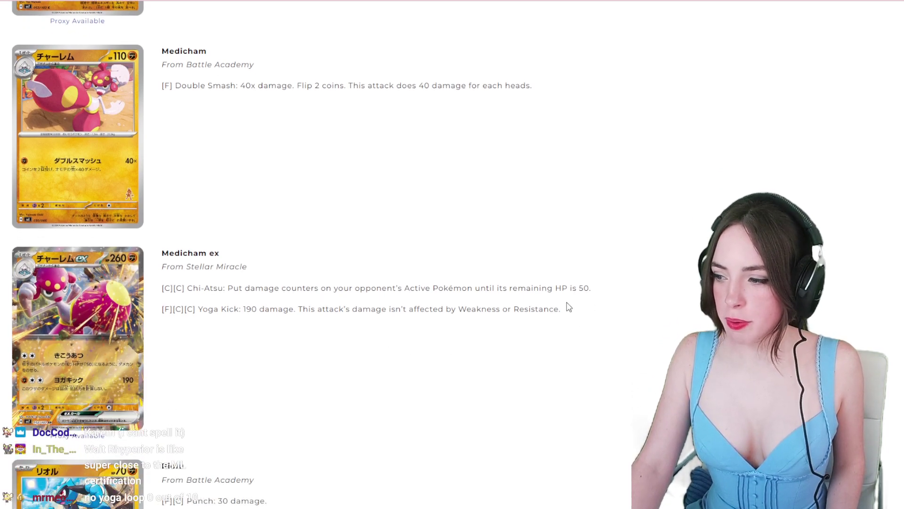
Highlight Medicham ex's attacks, Garganacl ex's Block Hammer and Koraidon's Resolute Fangs lines
drag(560, 308, 182, 283)
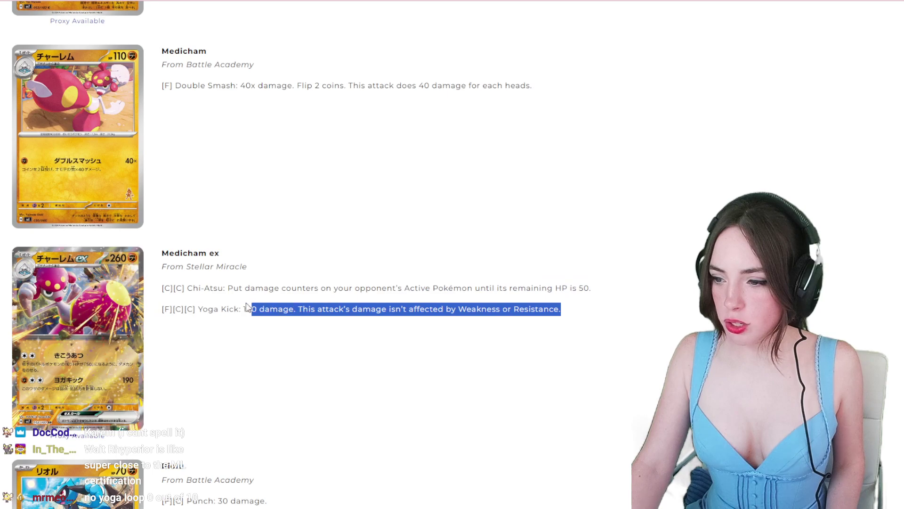
click(182, 283)
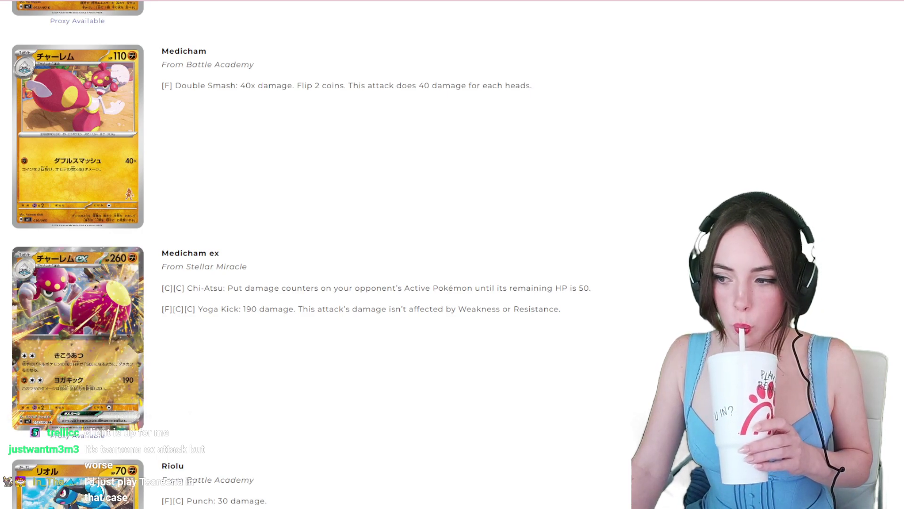
scroll(319, 254, down, 3)
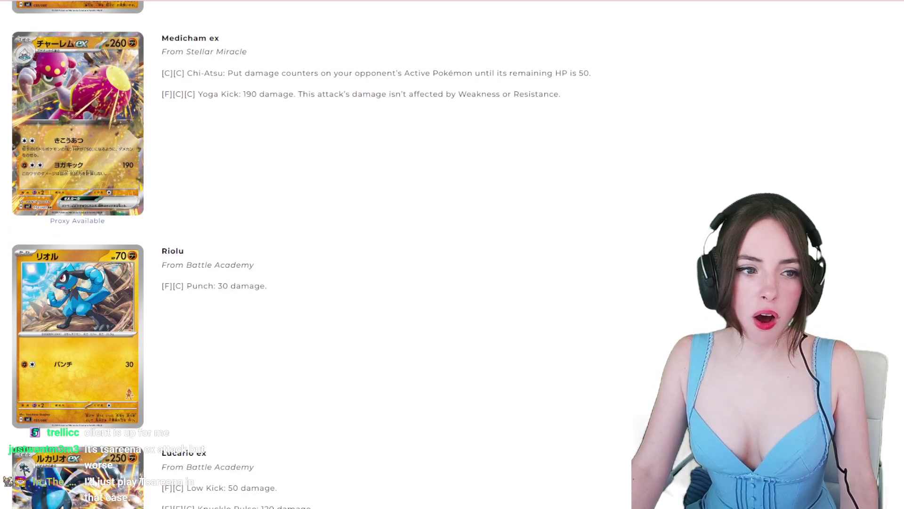
scroll(318, 255, down, 4)
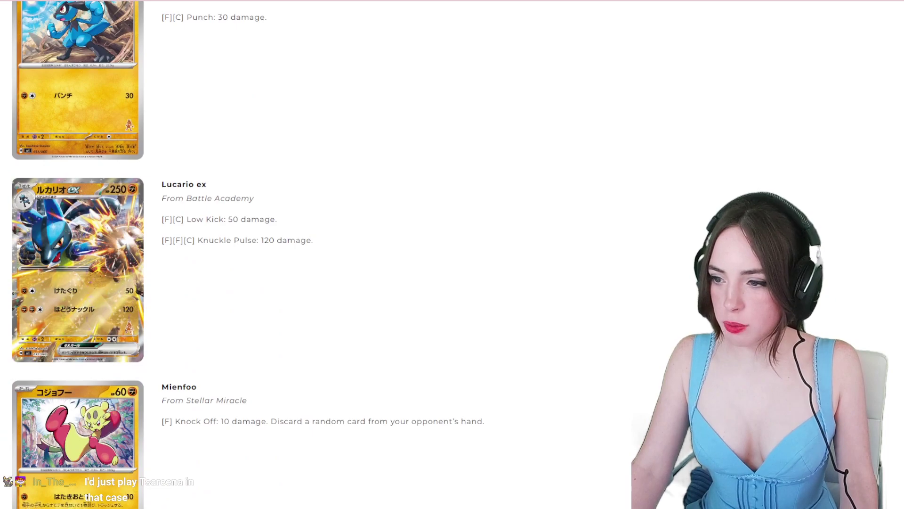
scroll(318, 255, down, 3)
scroll(319, 255, down, 4)
scroll(318, 254, down, 4)
scroll(319, 255, down, 4)
scroll(318, 255, down, 4)
scroll(318, 254, down, 3)
scroll(318, 255, down, 3)
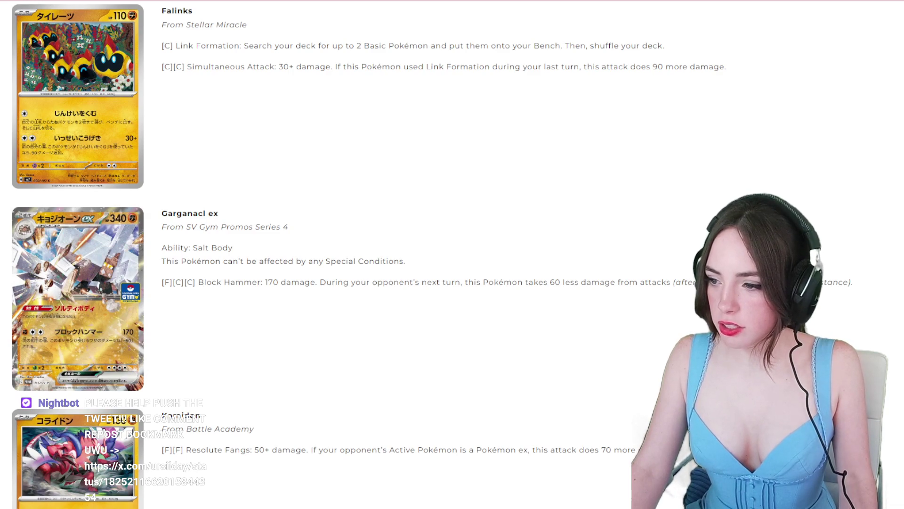
click(263, 261)
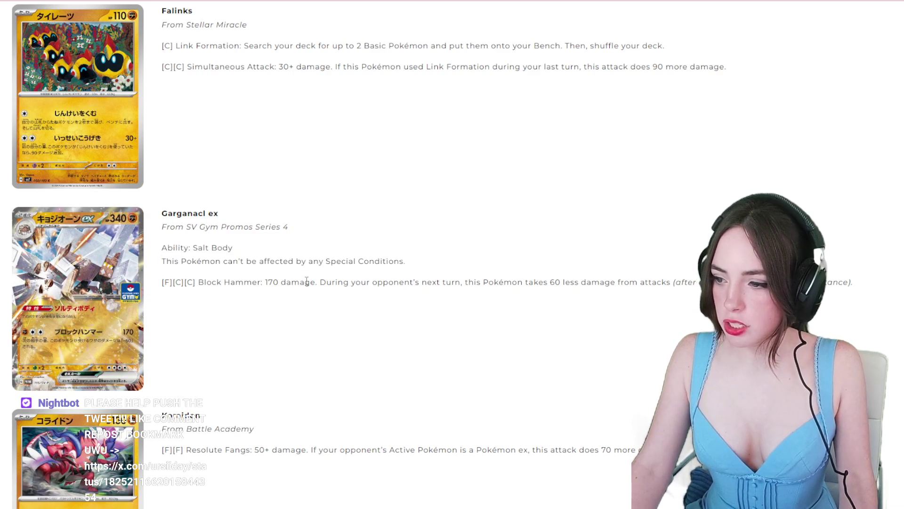
triple_click(297, 281)
click(307, 282)
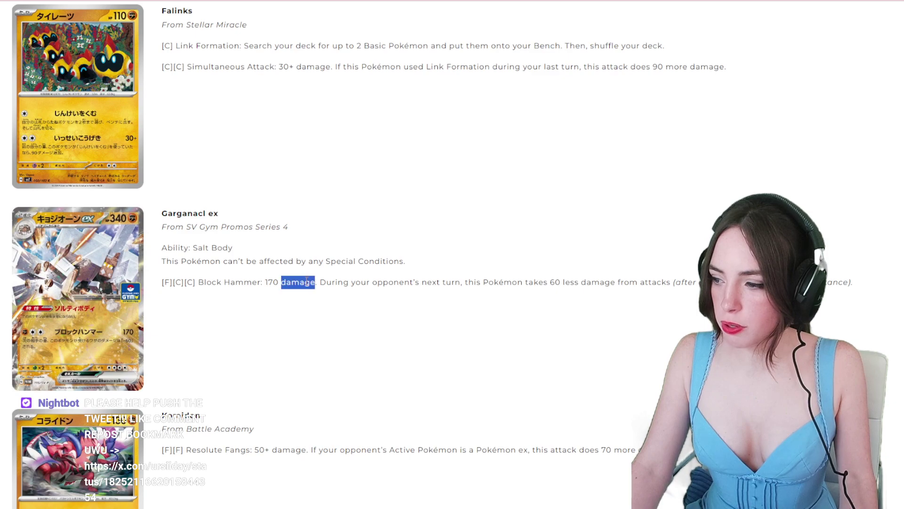
triple_click(297, 282)
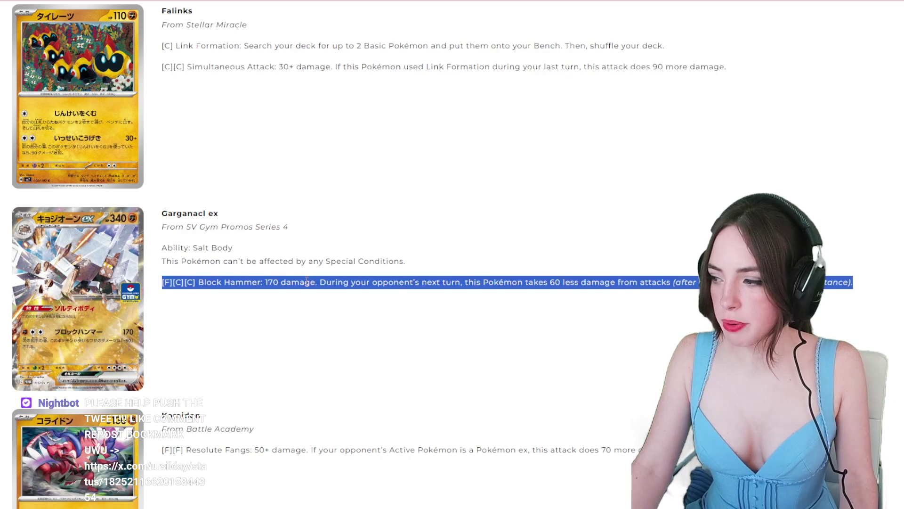
scroll(267, 310, down, 3)
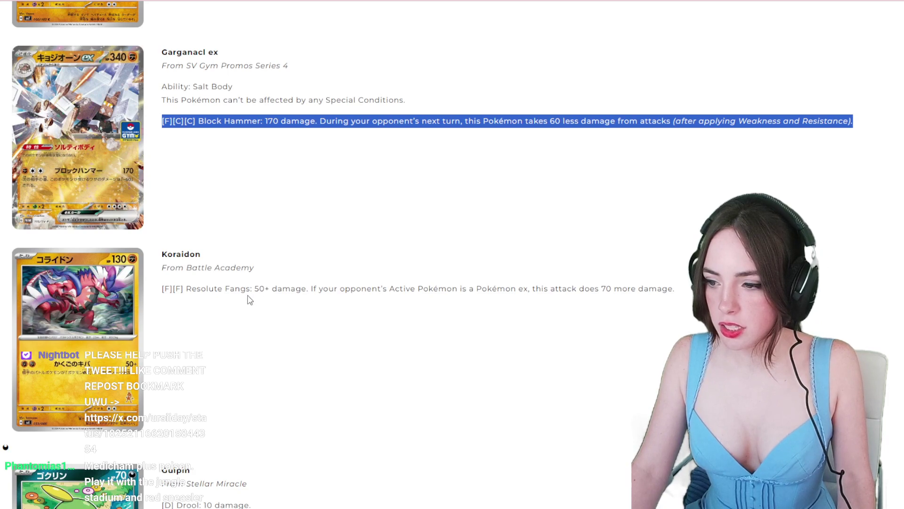
triple_click(268, 288)
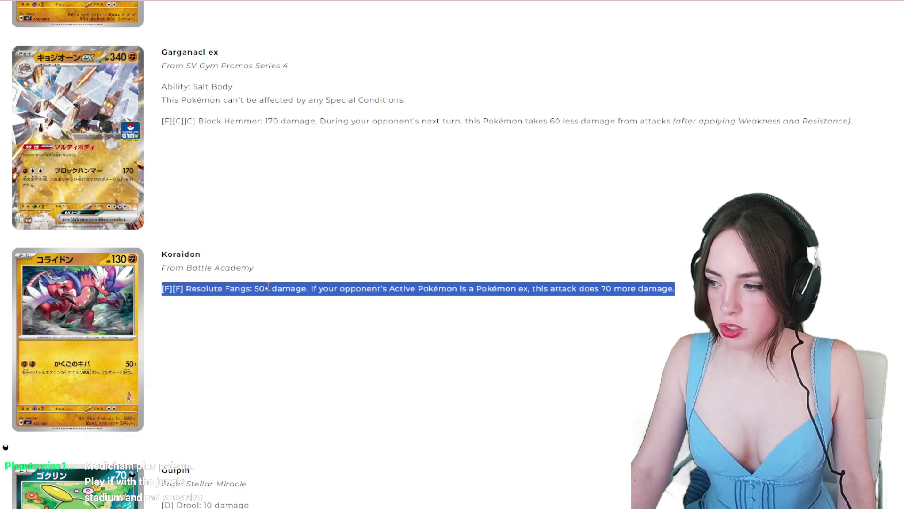
scroll(267, 288, down, 3)
scroll(267, 288, down, 3)
scroll(267, 288, down, 3)
scroll(267, 287, down, 3)
scroll(267, 287, down, 3)
scroll(267, 288, down, 3)
scroll(267, 287, down, 3)
scroll(267, 287, down, 3)
scroll(267, 288, down, 3)
scroll(267, 287, down, 3)
scroll(267, 288, down, 3)
scroll(268, 287, down, 3)
scroll(269, 288, down, 3)
scroll(269, 288, down, 2)
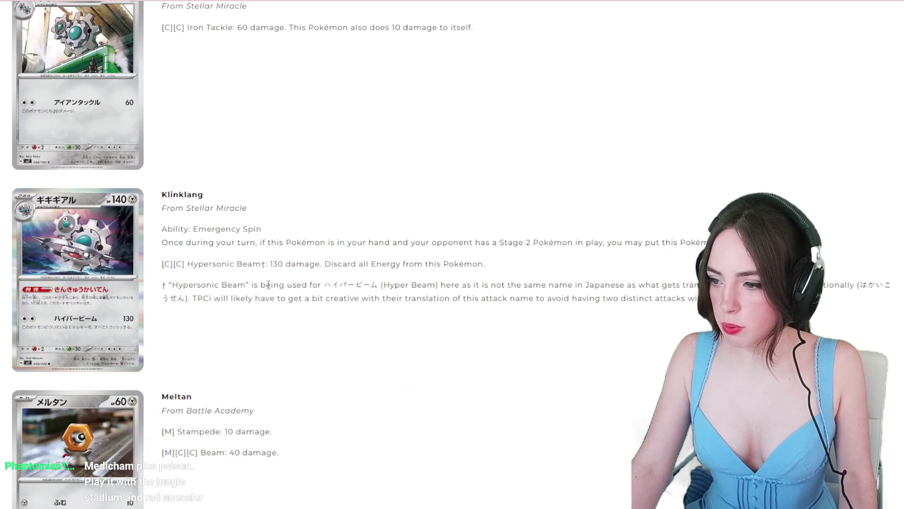
Highlight Klinklang's Emergency Spin ability sentence, then clear the selection
triple_click(318, 242)
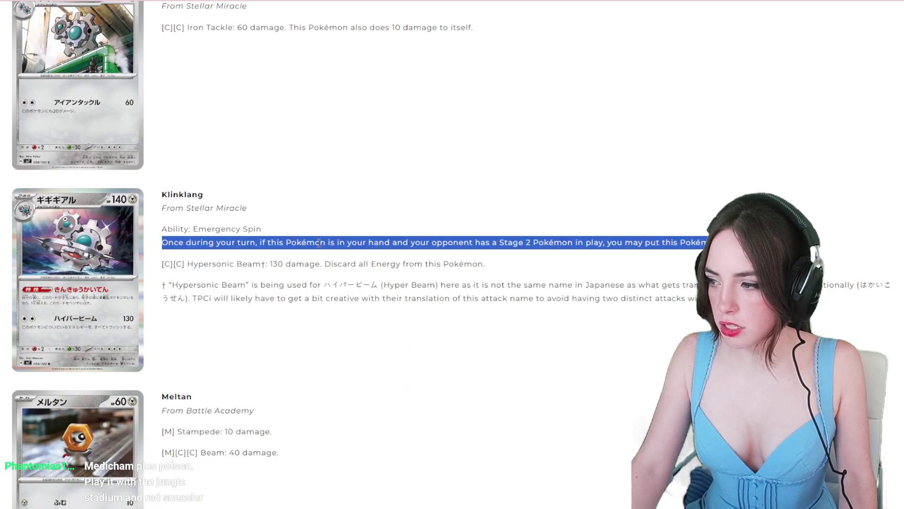
click(320, 242)
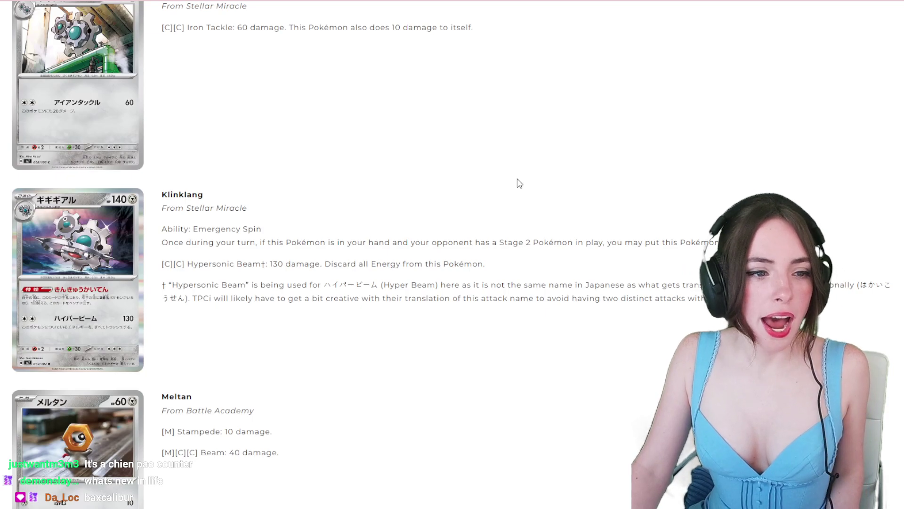
scroll(519, 183, down, 3)
scroll(519, 183, down, 2)
scroll(519, 183, down, 3)
scroll(519, 183, down, 2)
scroll(519, 179, down, 2)
scroll(519, 179, down, 3)
scroll(518, 179, down, 2)
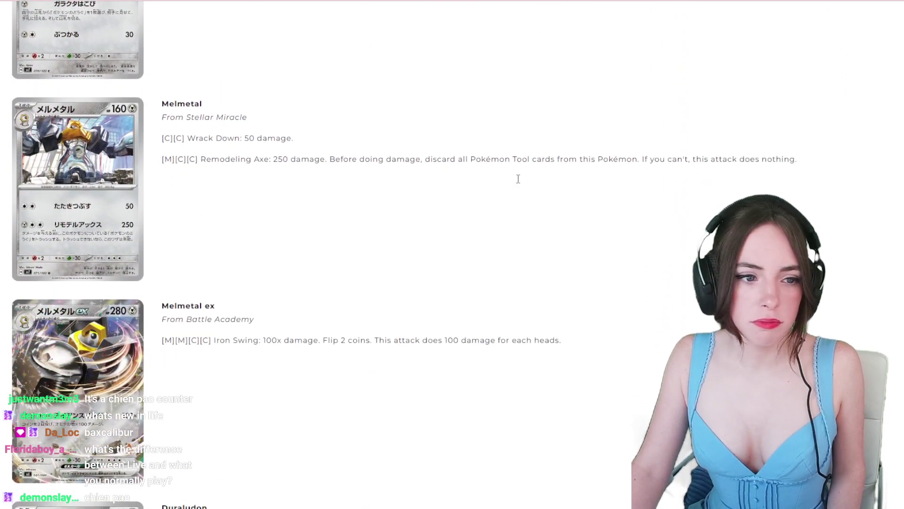
scroll(519, 179, down, 1)
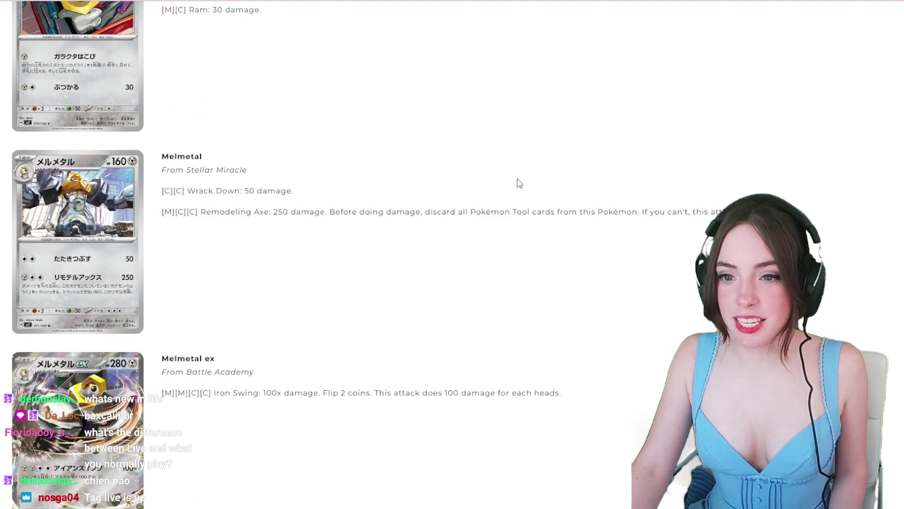
scroll(519, 183, down, 1)
scroll(519, 184, down, 2)
scroll(519, 183, down, 2)
scroll(519, 183, down, 3)
scroll(519, 183, down, 3)
scroll(380, 260, down, 2)
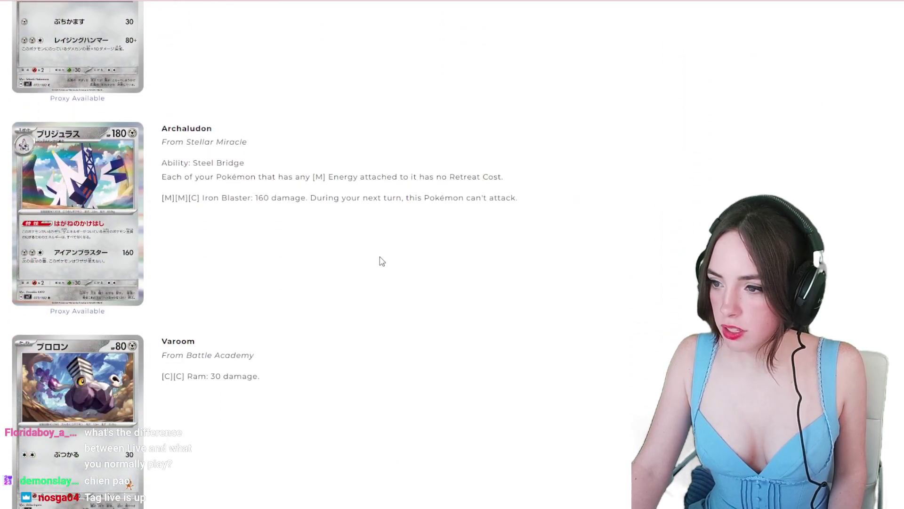
Highlight Archaludon's Steel Bridge ability text while reading down toward Hoothoot and Noctowl
triple_click(441, 178)
scroll(699, 205, down, 5)
scroll(715, 200, down, 5)
scroll(718, 204, down, 3)
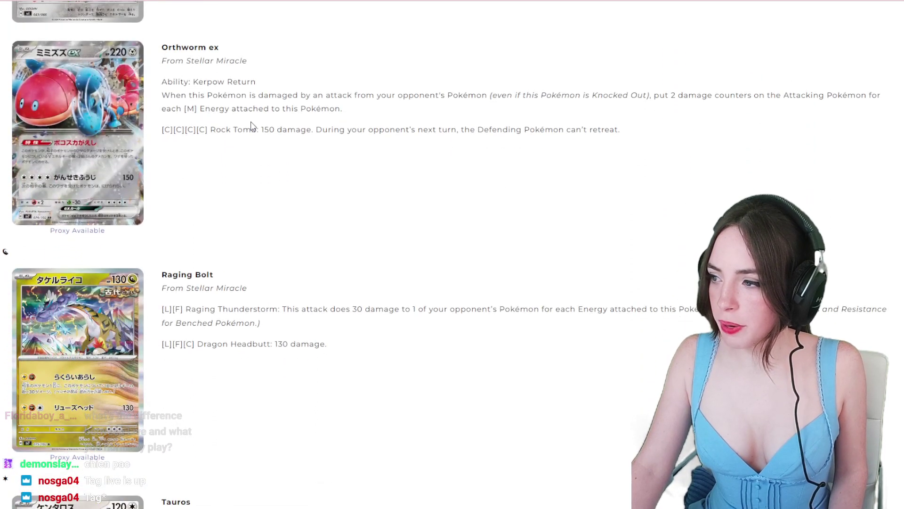
scroll(297, 121, down, 2)
scroll(280, 115, down, 4)
scroll(280, 116, down, 4)
scroll(283, 116, down, 4)
scroll(284, 117, down, 4)
scroll(287, 117, down, 3)
scroll(287, 117, down, 5)
scroll(287, 118, down, 3)
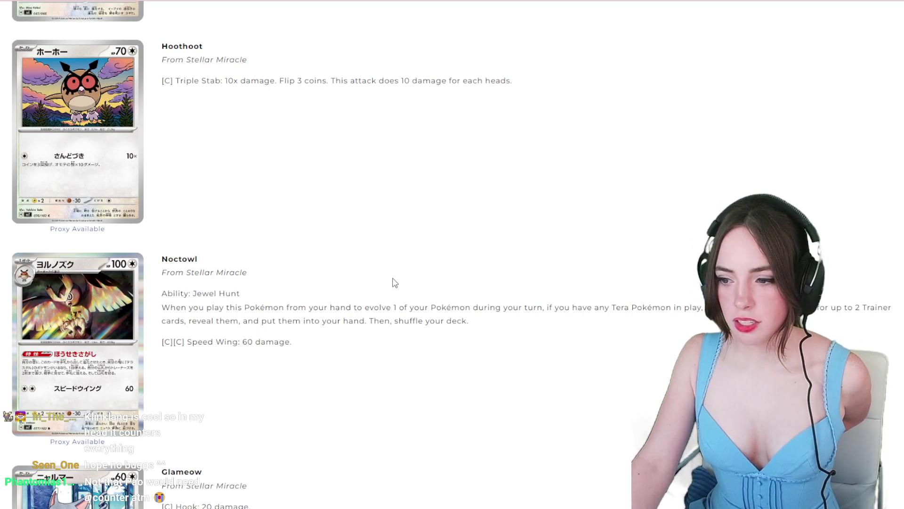
scroll(394, 283, down, 6)
scroll(375, 294, down, 3)
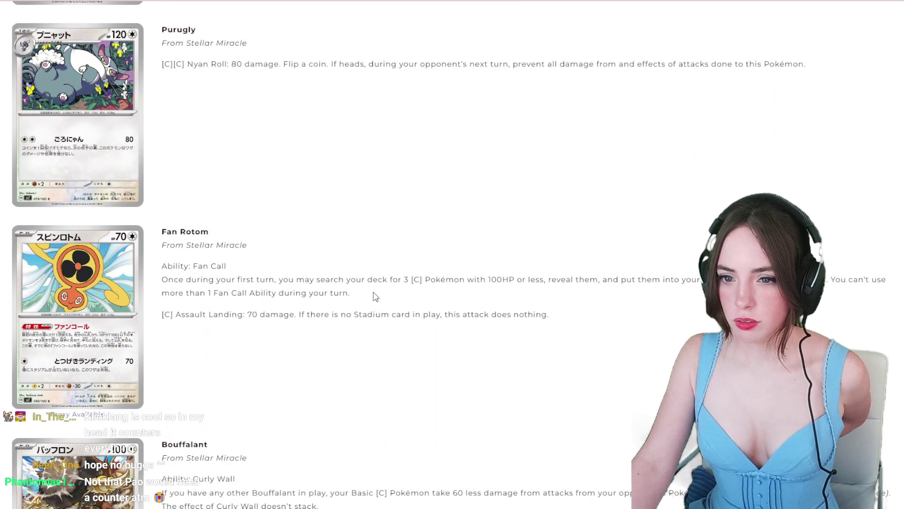
scroll(376, 296, down, 3)
scroll(375, 296, down, 3)
scroll(375, 295, down, 2)
scroll(375, 296, down, 2)
scroll(375, 296, down, 4)
scroll(375, 295, down, 4)
scroll(375, 296, down, 4)
scroll(376, 295, down, 4)
scroll(376, 295, down, 5)
scroll(375, 295, up, 3)
scroll(376, 295, up, 1)
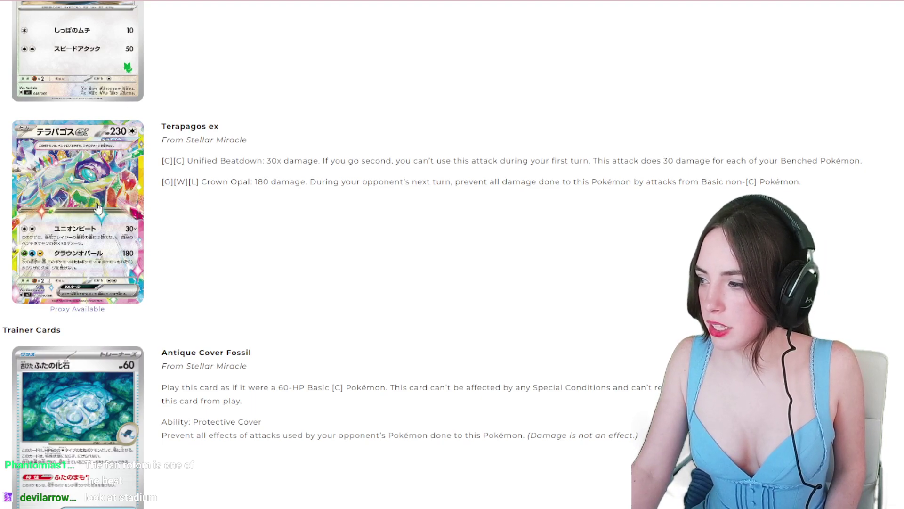
scroll(533, 165, down, 3)
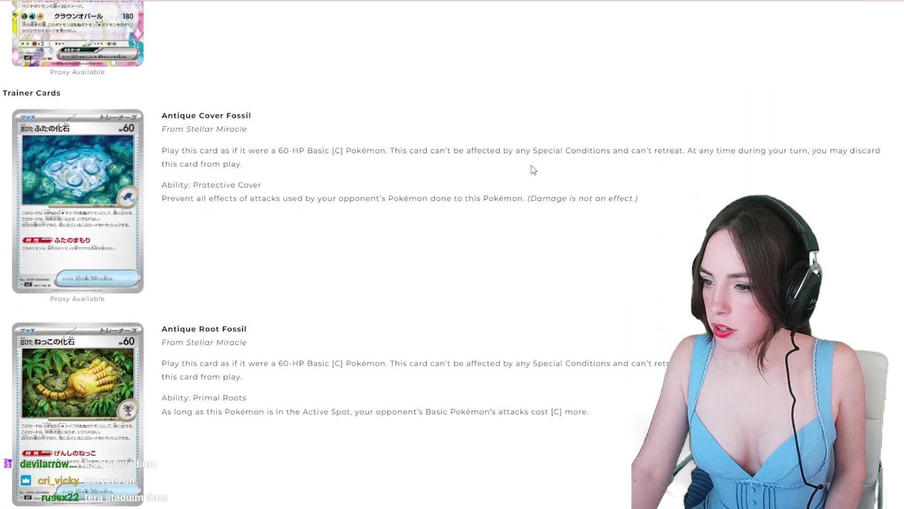
scroll(533, 165, down, 2)
Highlight and clear the Antique Cover Fossil and Area Zero Underdepths texts while reading
drag(197, 117, 518, 135)
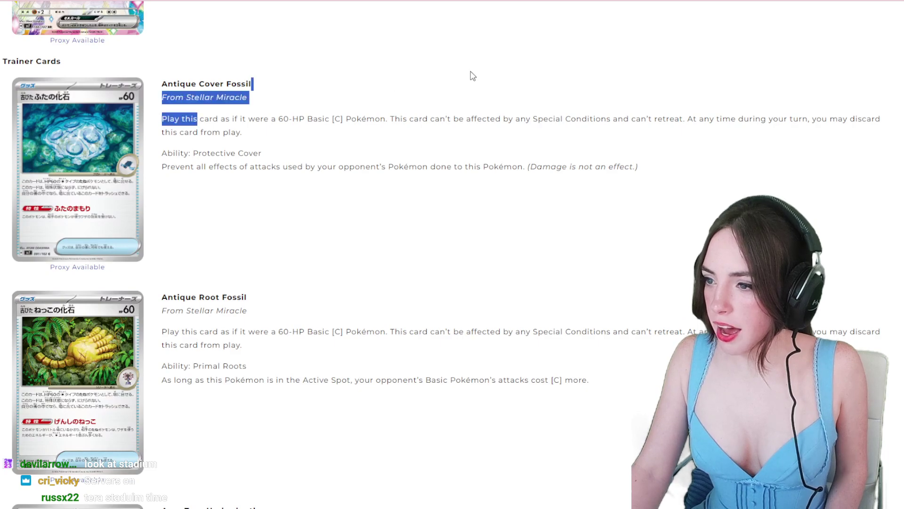
click(518, 134)
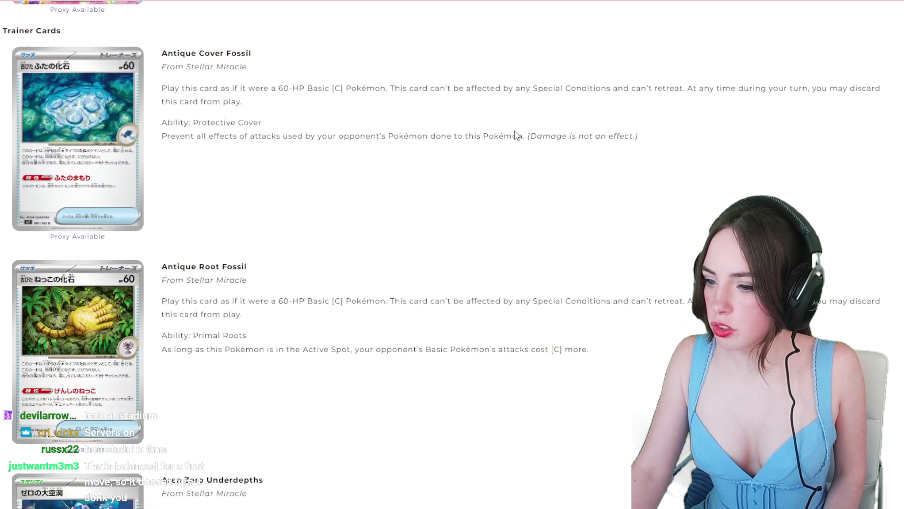
scroll(517, 135, down, 8)
scroll(473, 141, up, 3)
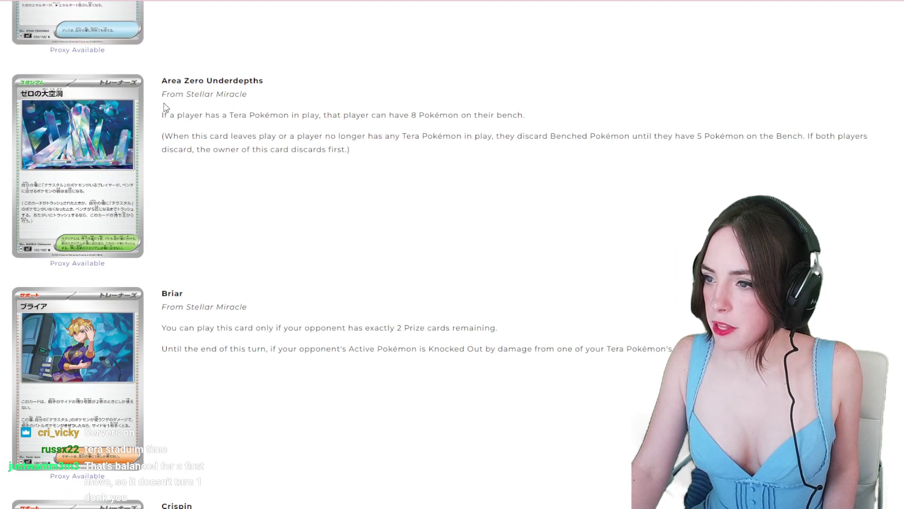
drag(178, 114, 340, 160)
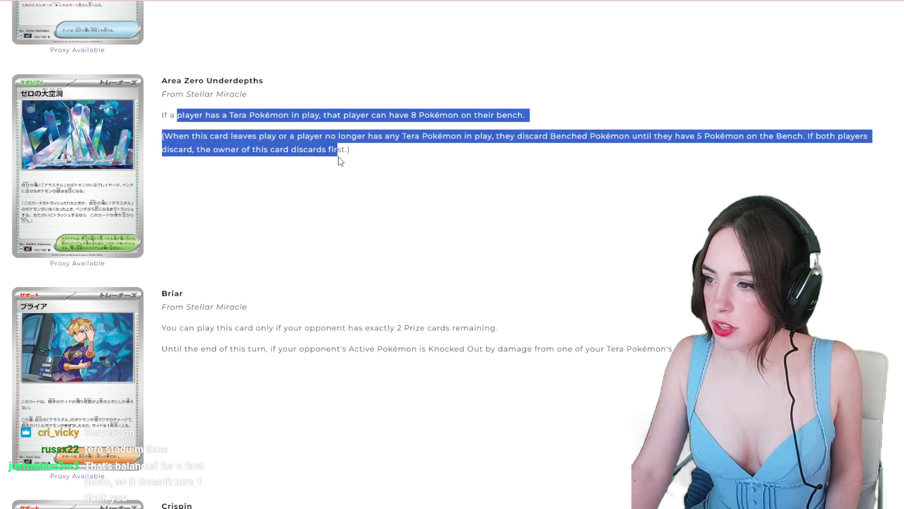
click(362, 148)
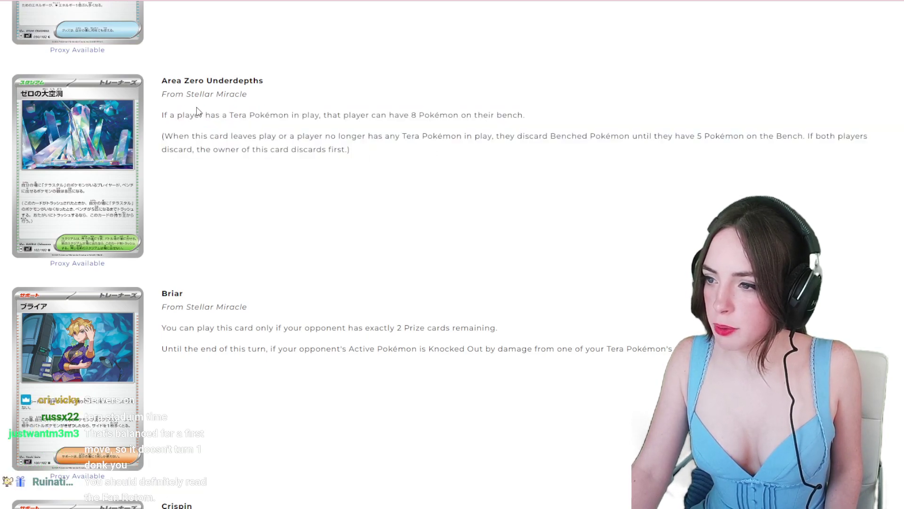
drag(198, 111, 473, 142)
click(472, 148)
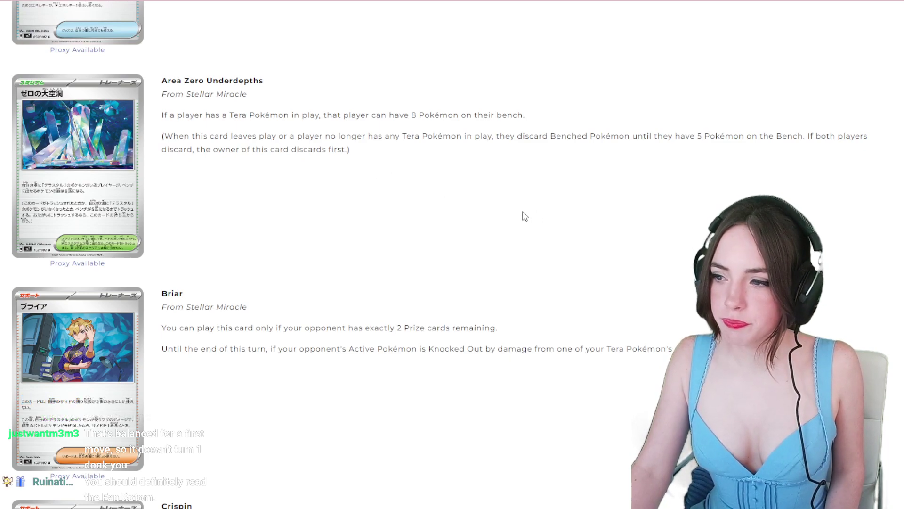
scroll(520, 215, down, 1)
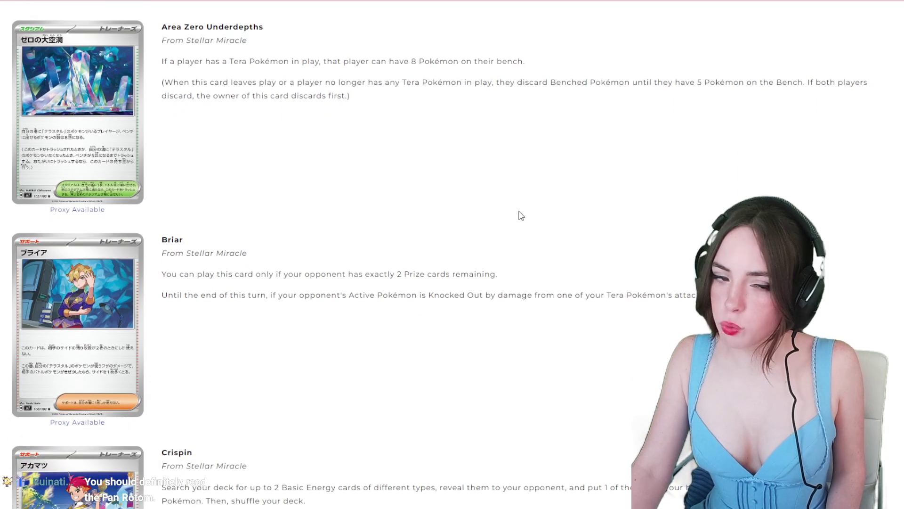
scroll(520, 215, up, 3)
scroll(520, 215, up, 2)
scroll(521, 215, up, 3)
scroll(520, 215, down, 1)
scroll(520, 215, down, 4)
scroll(520, 215, down, 4)
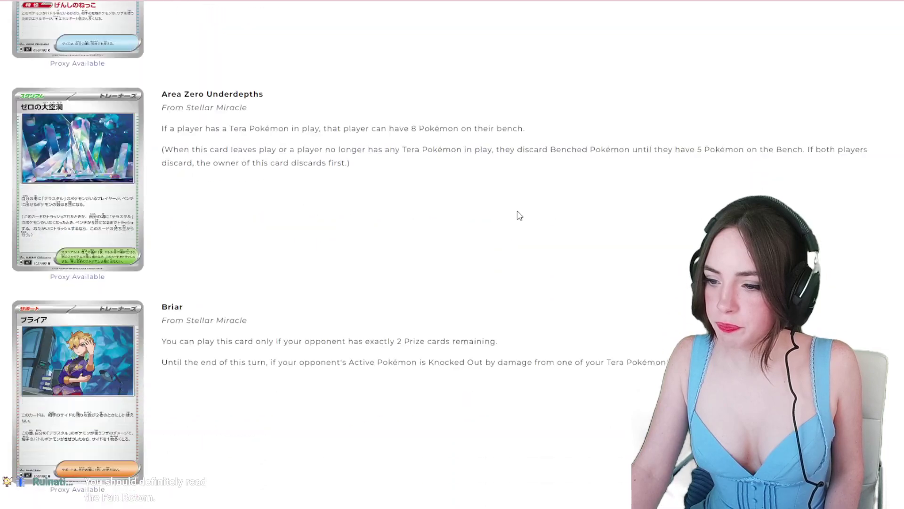
scroll(520, 215, down, 3)
scroll(521, 214, down, 2)
scroll(520, 215, up, 3)
scroll(520, 215, up, 2)
scroll(521, 215, down, 2)
scroll(504, 215, down, 2)
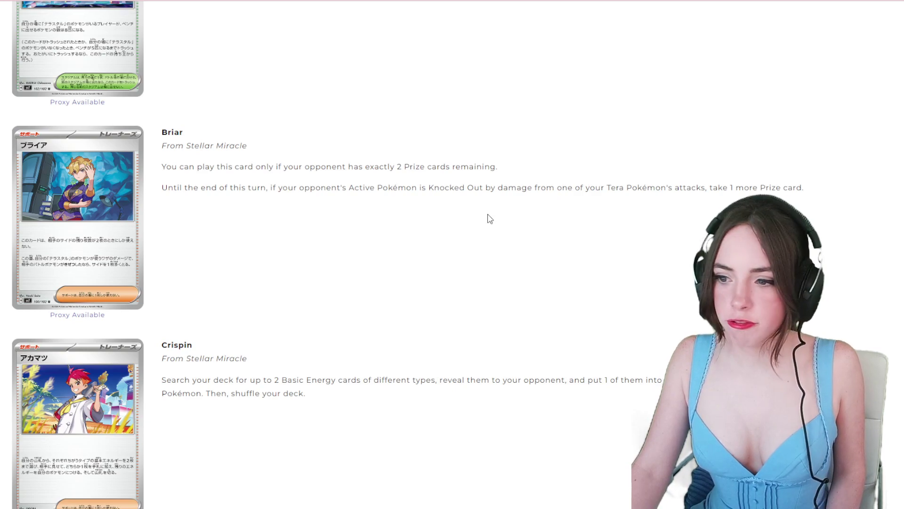
scroll(490, 219, down, 3)
scroll(490, 218, down, 2)
scroll(490, 218, down, 2)
scroll(489, 218, down, 1)
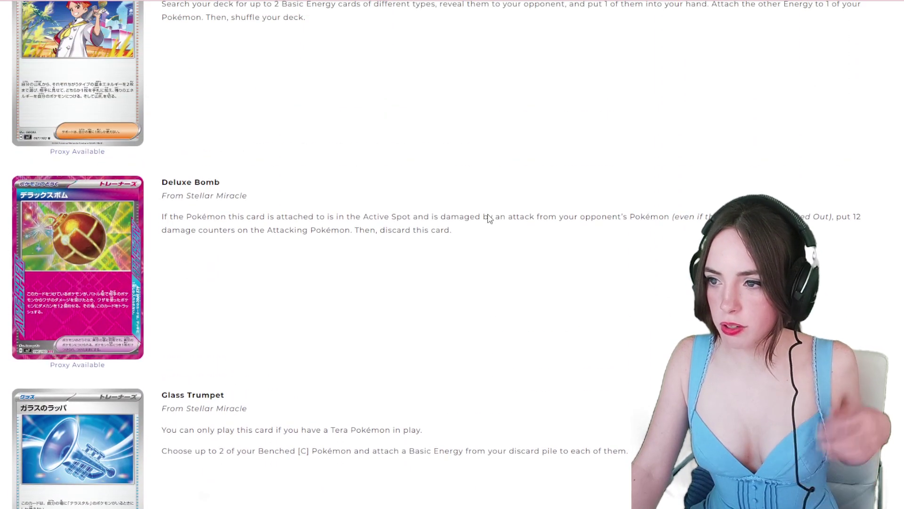
scroll(489, 218, up, 4)
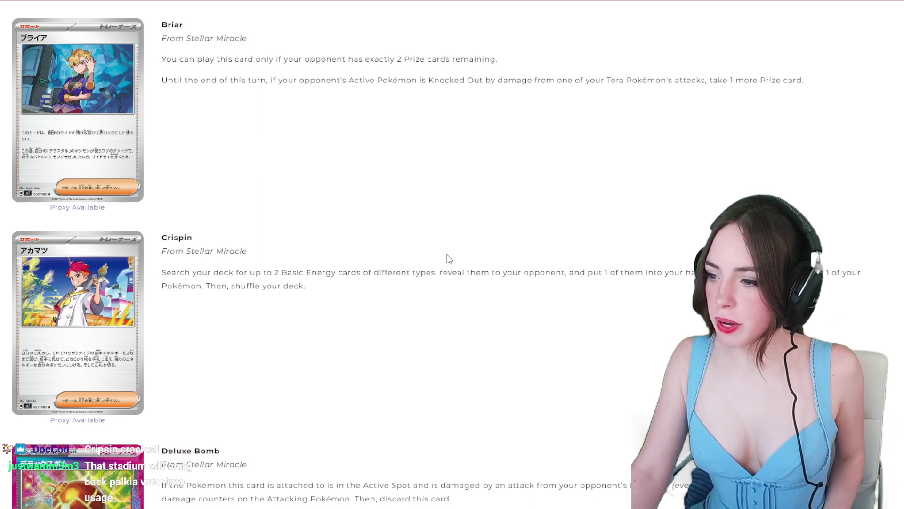
scroll(448, 259, down, 2)
Highlight Crispin's and Deluxe Bomb's descriptions, picking out the word 'to' in Deluxe Bomb
triple_click(451, 161)
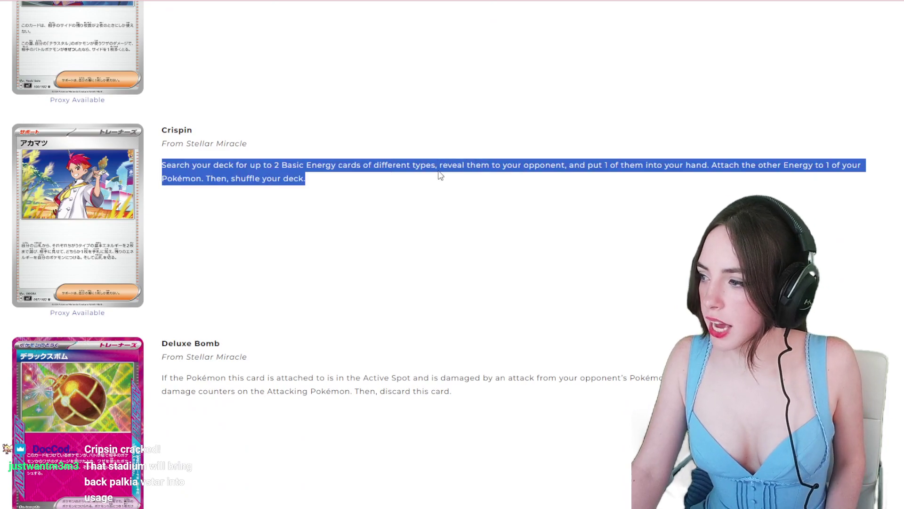
scroll(439, 175, down, 3)
scroll(439, 175, down, 2)
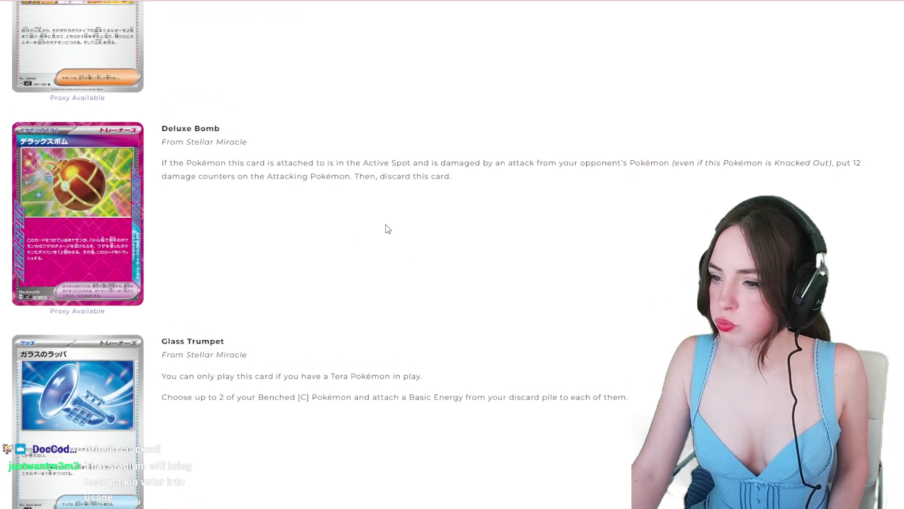
triple_click(277, 173)
double_click(321, 163)
click(321, 163)
double_click(322, 164)
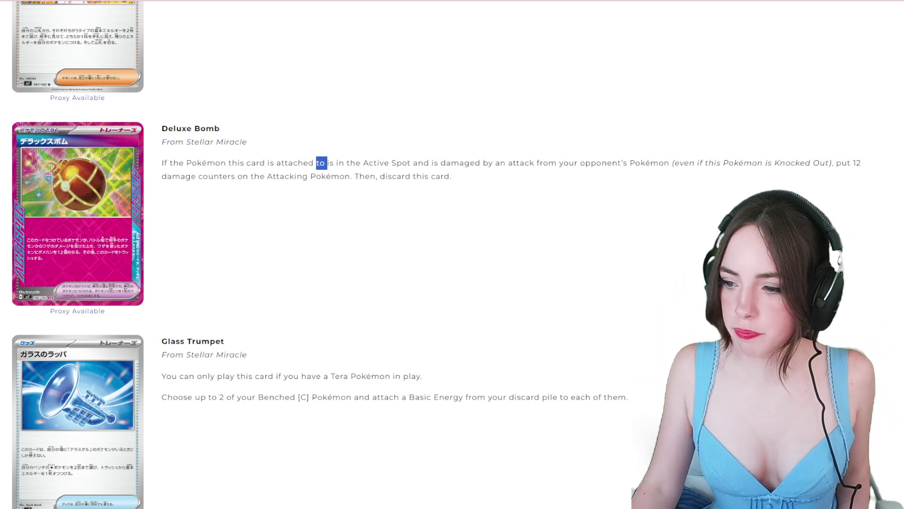
scroll(312, 241, down, 3)
scroll(297, 219, down, 2)
scroll(296, 212, down, 1)
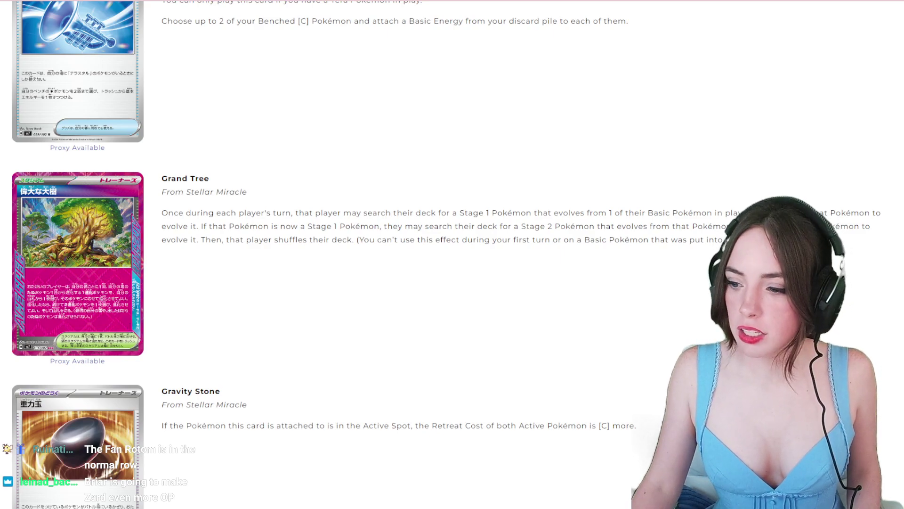
scroll(286, 229, up, 5)
scroll(286, 230, up, 5)
scroll(285, 230, up, 3)
scroll(285, 230, up, 3)
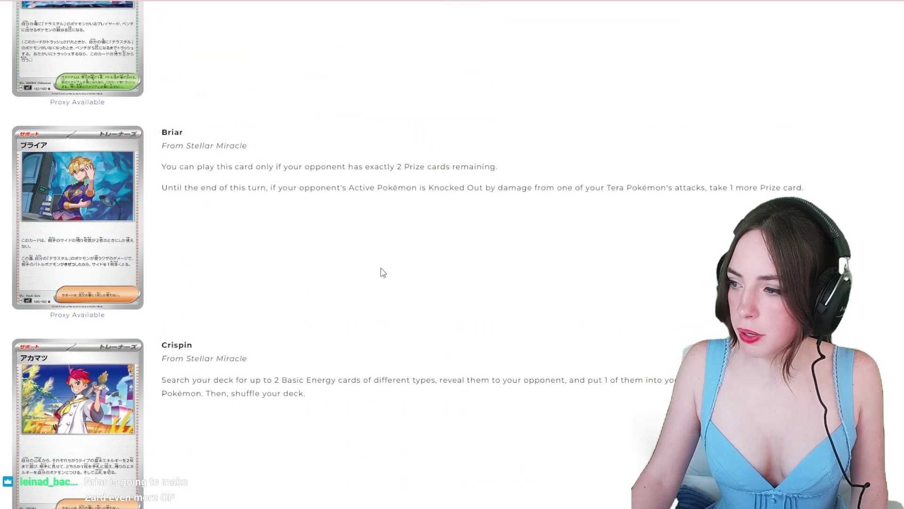
Highlight Briar's second rule sentence, then Kofu's and Sparkling Crystal's descriptions
triple_click(382, 187)
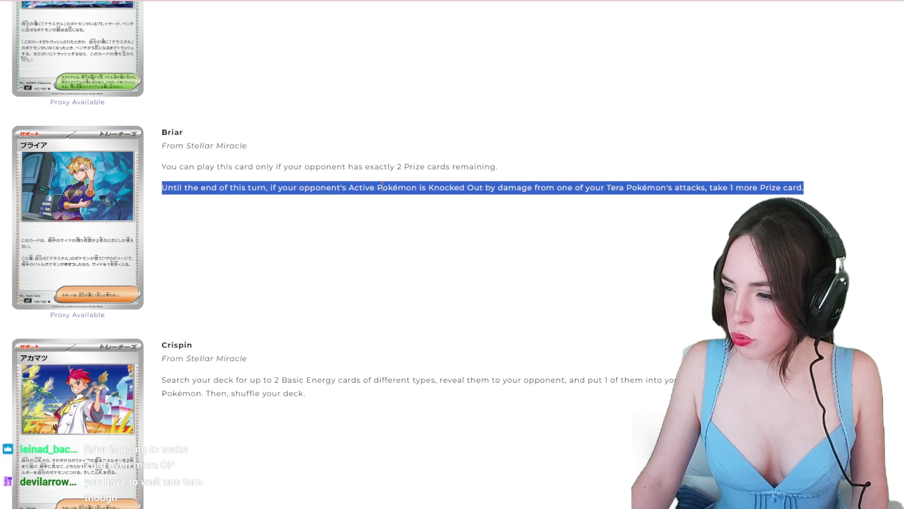
click(324, 241)
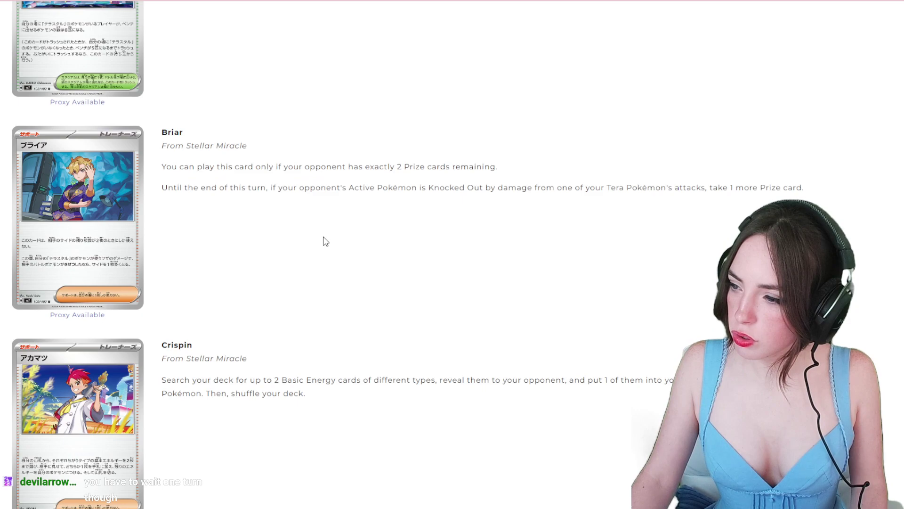
triple_click(321, 187)
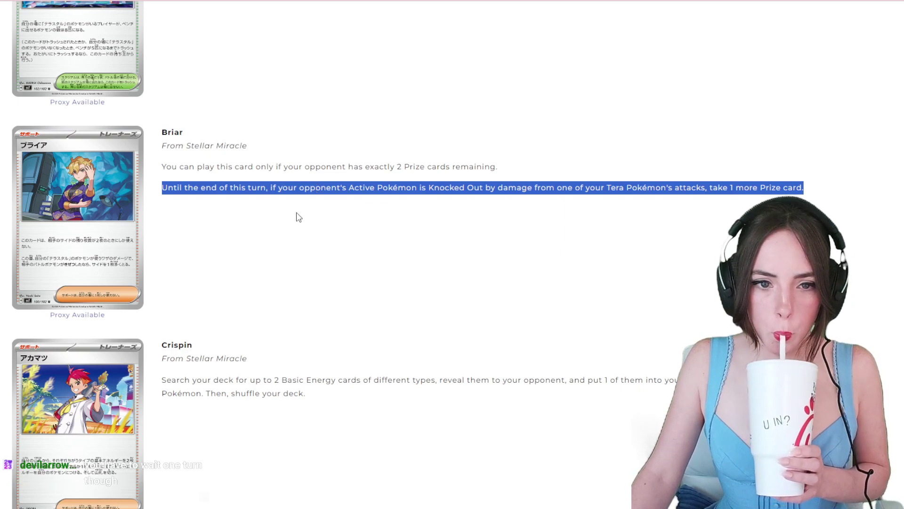
scroll(297, 216, down, 2)
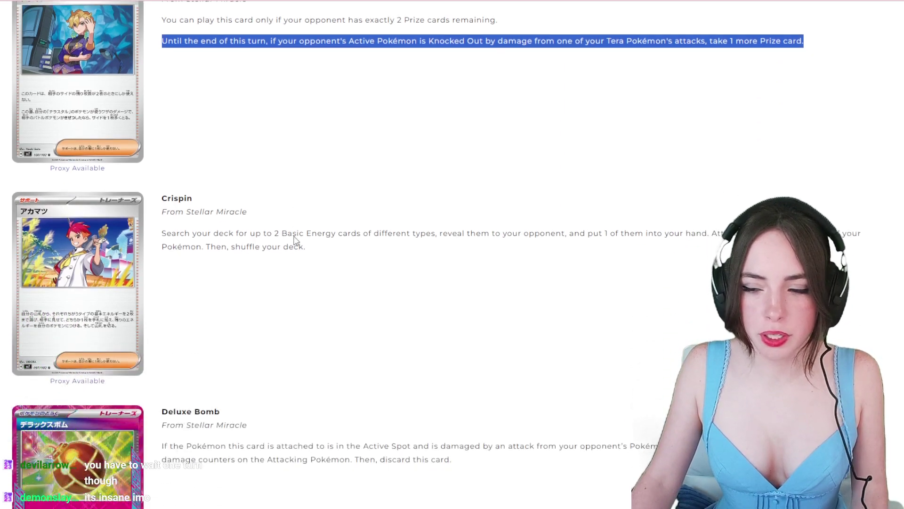
scroll(295, 241, down, 3)
scroll(295, 241, down, 3)
scroll(296, 240, down, 3)
scroll(296, 241, down, 3)
scroll(297, 239, down, 1)
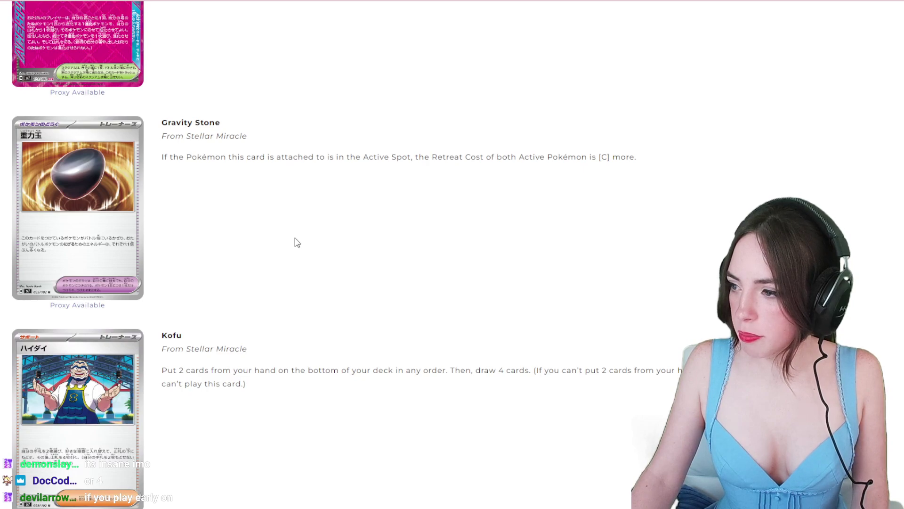
scroll(297, 243, down, 3)
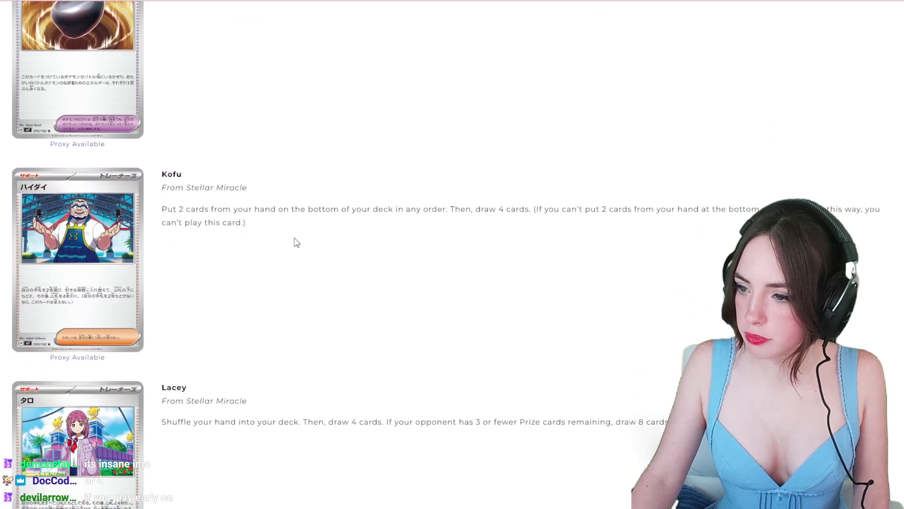
scroll(296, 212, down, 1)
triple_click(292, 155)
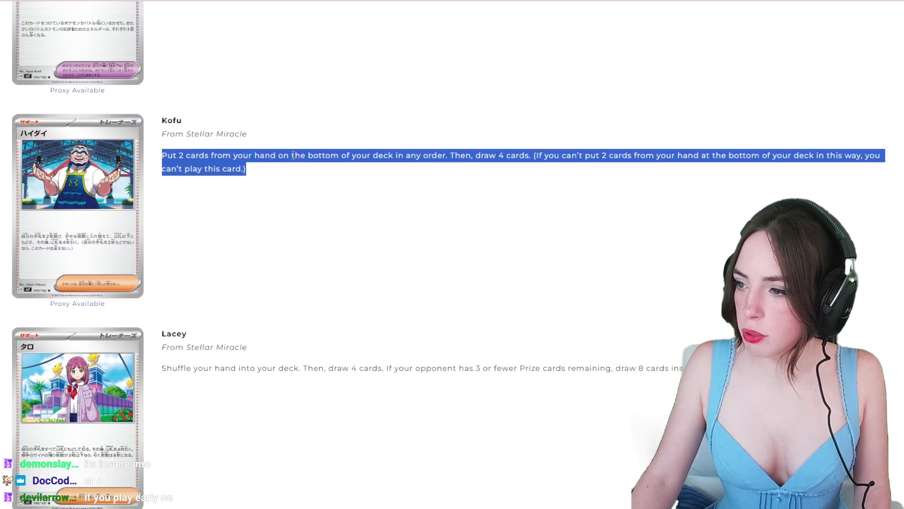
scroll(300, 167, down, 1)
scroll(299, 167, down, 2)
scroll(300, 167, down, 3)
scroll(301, 167, down, 3)
scroll(300, 167, down, 3)
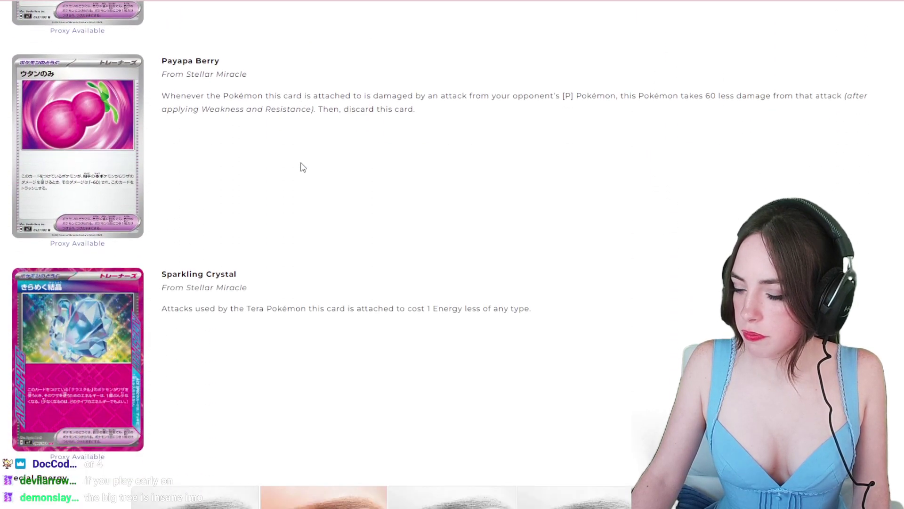
scroll(297, 163, down, 2)
scroll(285, 160, down, 2)
triple_click(294, 150)
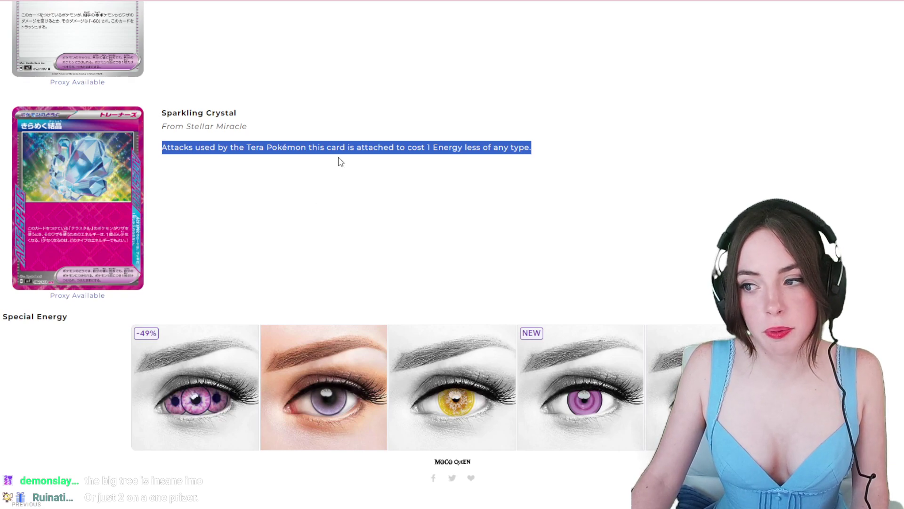
scroll(339, 161, down, 3)
scroll(338, 163, up, 8)
scroll(339, 166, up, 1)
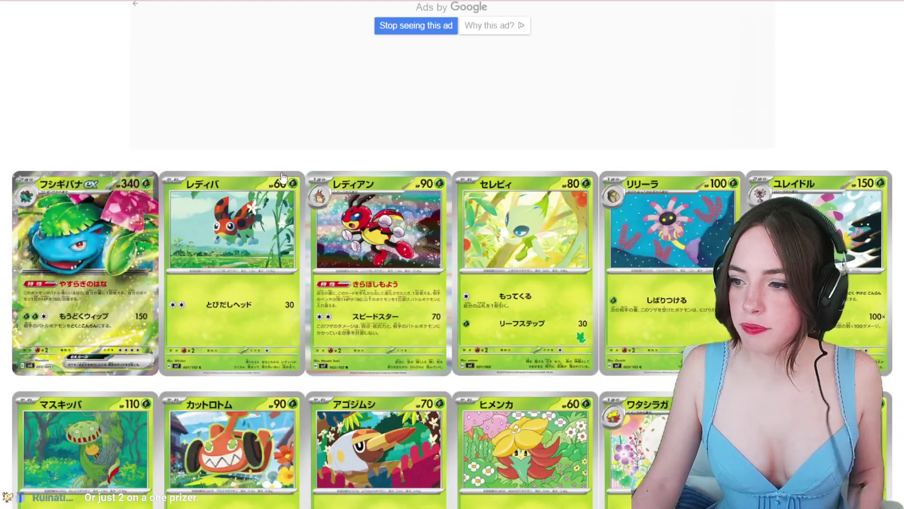
scroll(193, 213, down, 10)
scroll(193, 212, down, 10)
scroll(193, 212, down, 10)
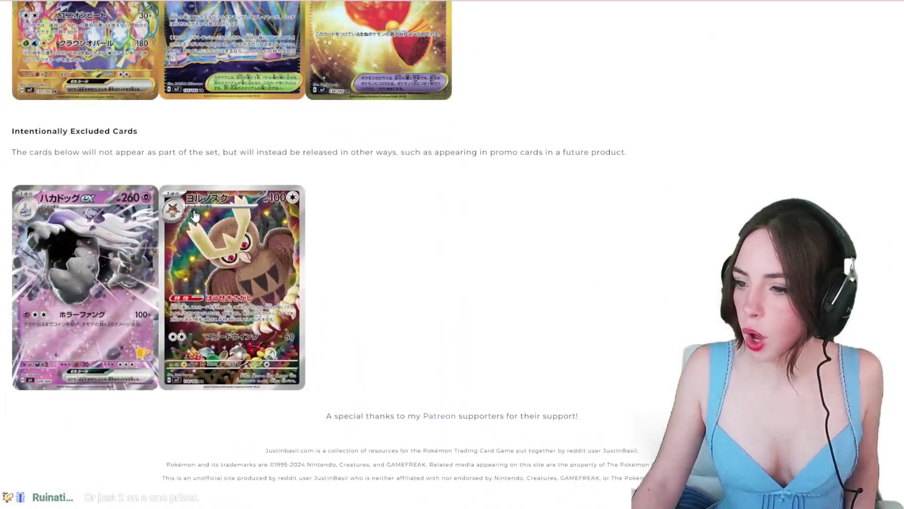
scroll(276, 331, up, 1)
Enlarge the excluded Noctowl card, flip to Houndstone ex and back, then close
click(276, 331)
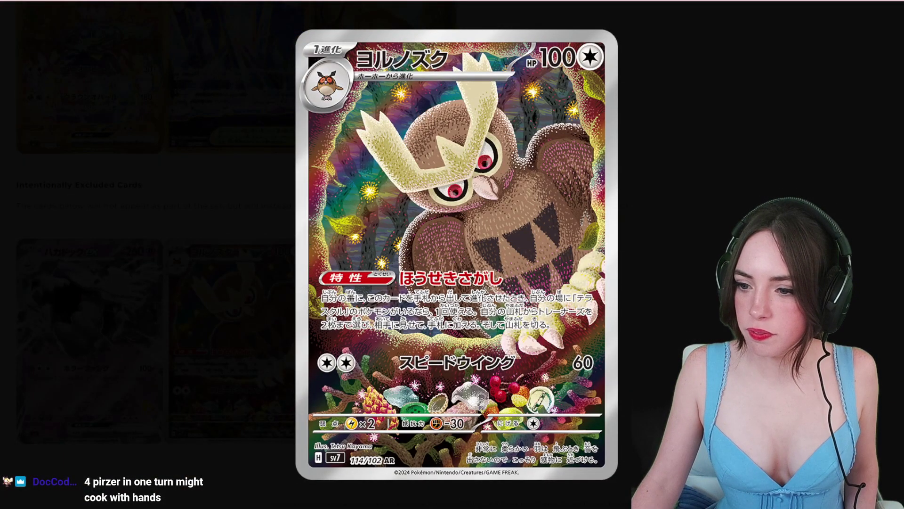
key(Right)
key(Left)
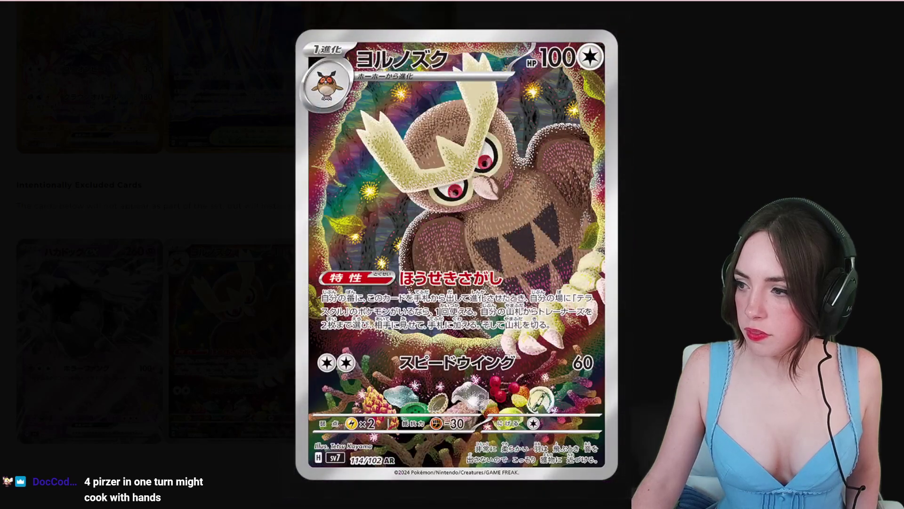
key(Right)
key(Left)
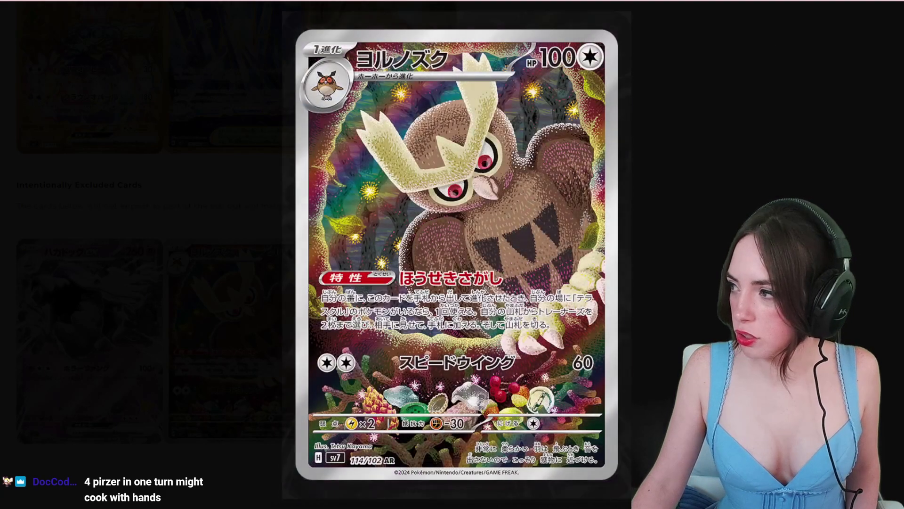
key(Escape)
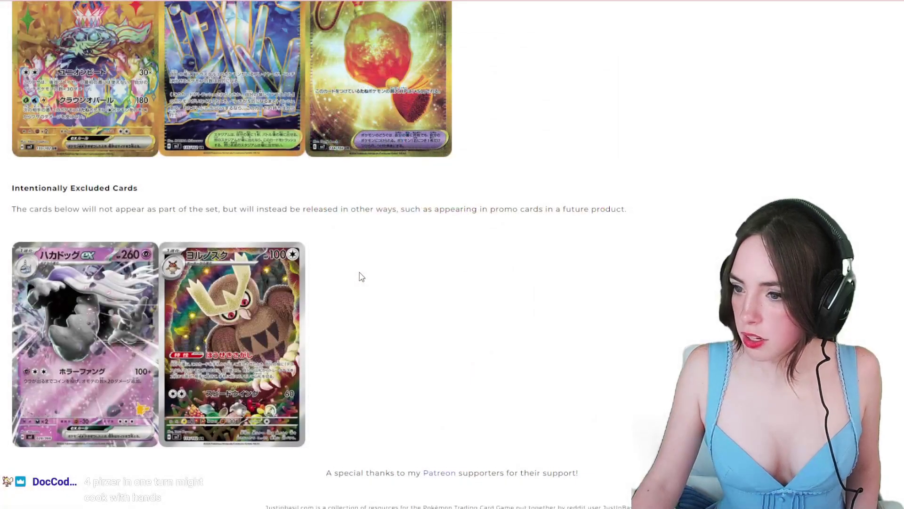
scroll(361, 276, up, 3)
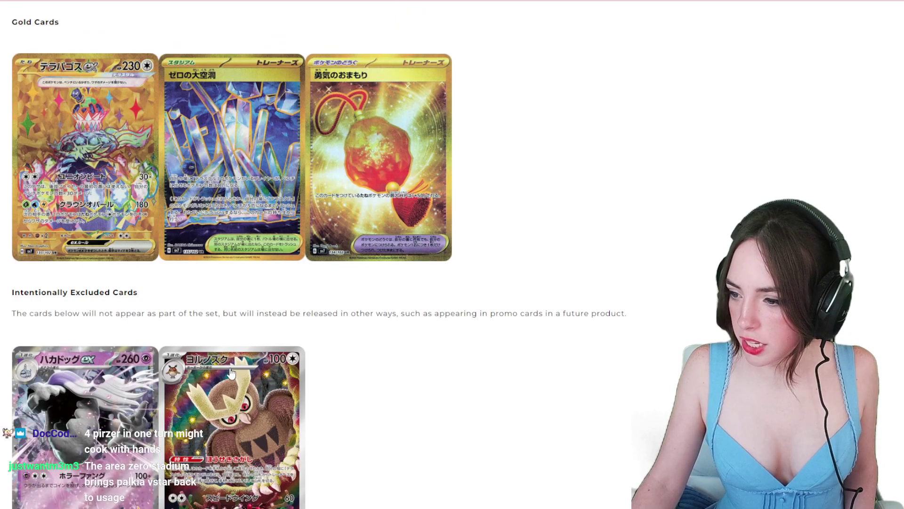
scroll(398, 318, up, 3)
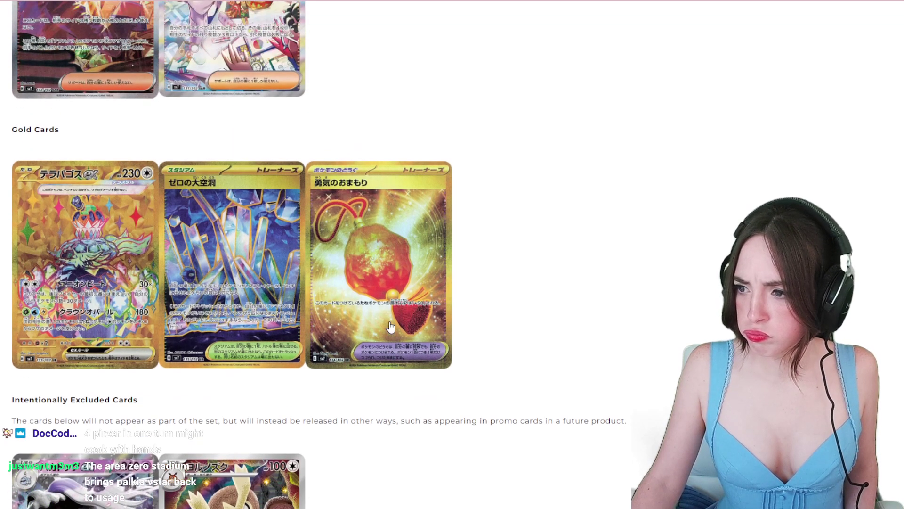
scroll(391, 325, up, 3)
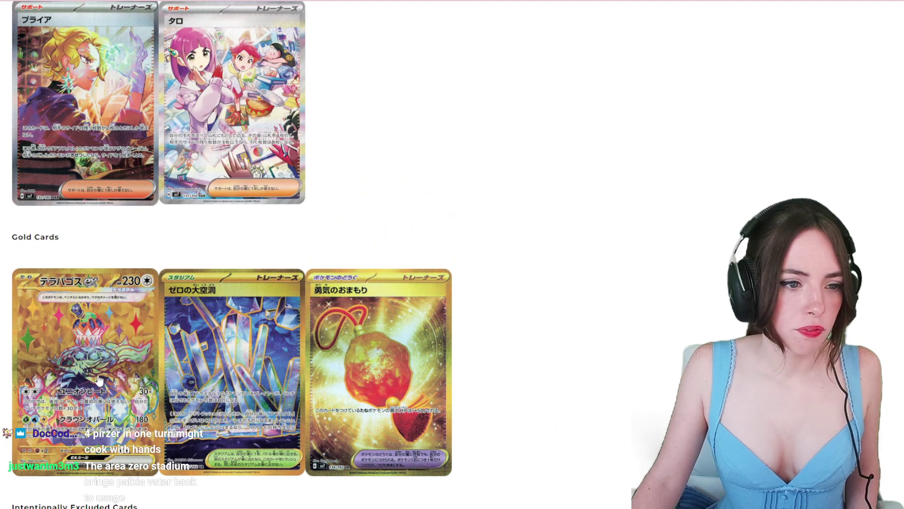
scroll(58, 402, up, 3)
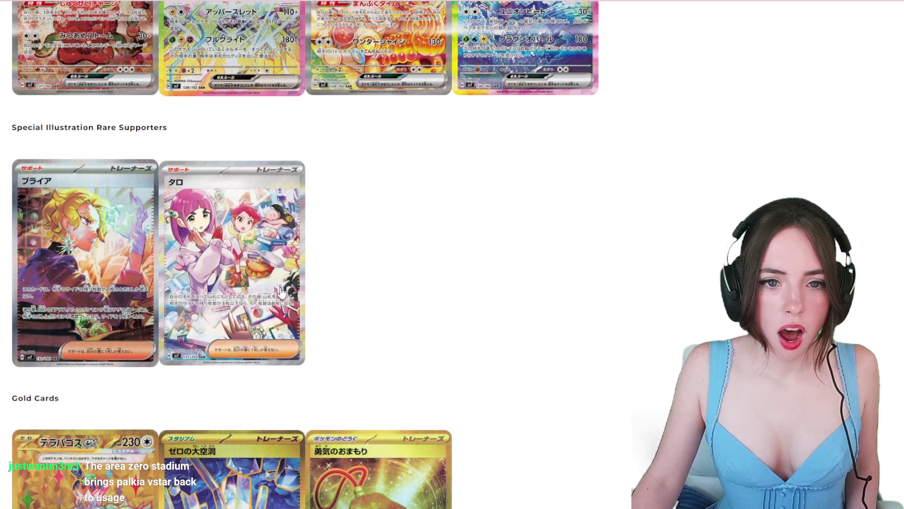
Enlarge the タロ (Lacey) card, flip to ブライア (Briar) and back, then close
click(234, 212)
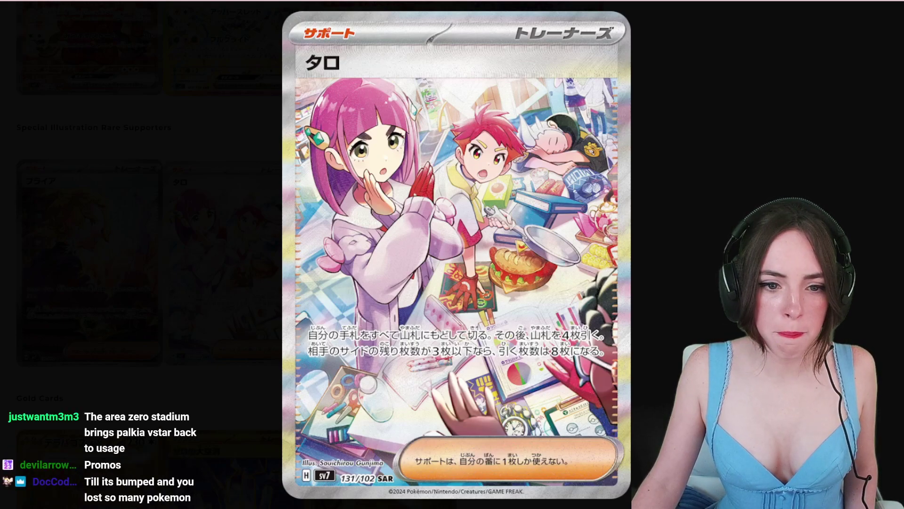
key(Left)
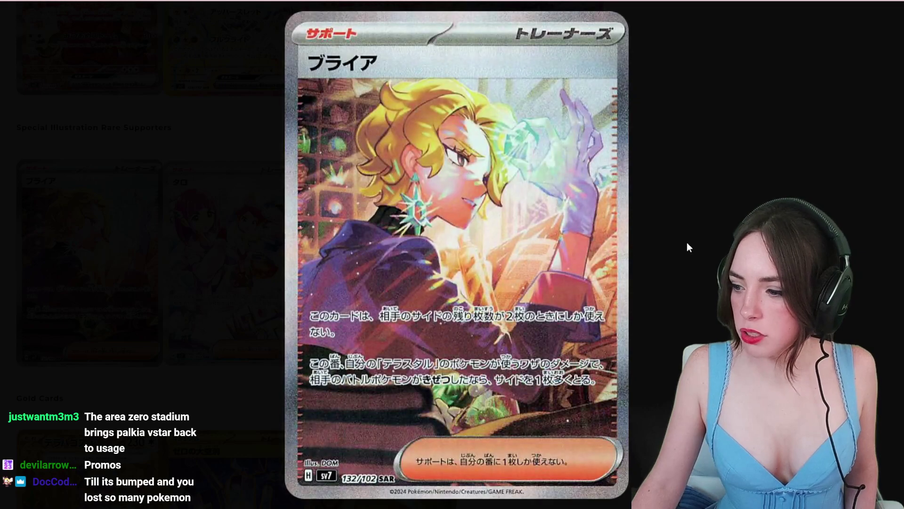
key(Right)
key(Right)
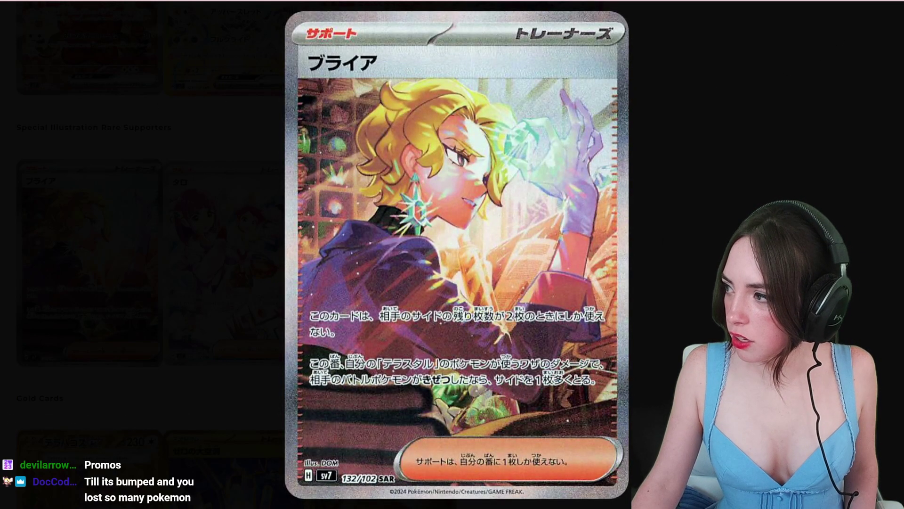
key(Escape)
scroll(300, 291, up, 5)
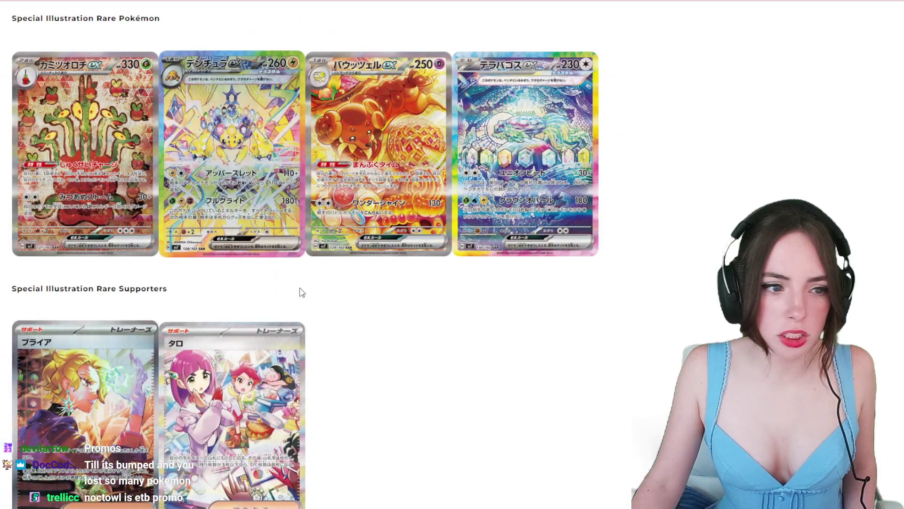
scroll(300, 291, up, 3)
scroll(300, 291, up, 3)
Enlarge Terapagos ex, step back through earlier cards like Dachsbun ex, then close
click(527, 233)
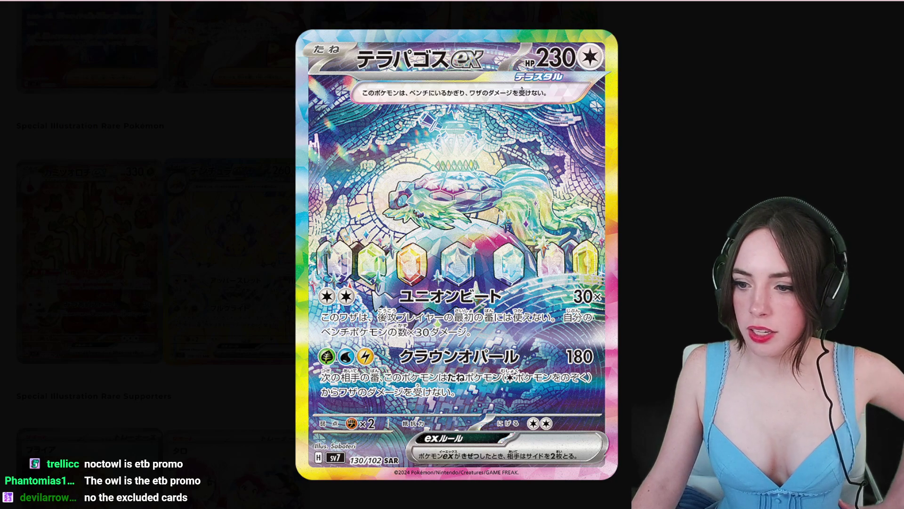
key(Left)
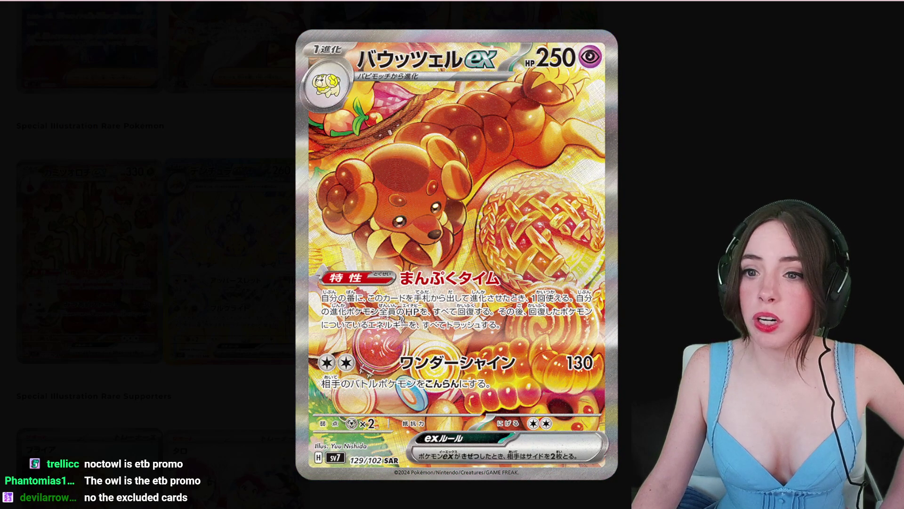
key(Left)
key(Left)
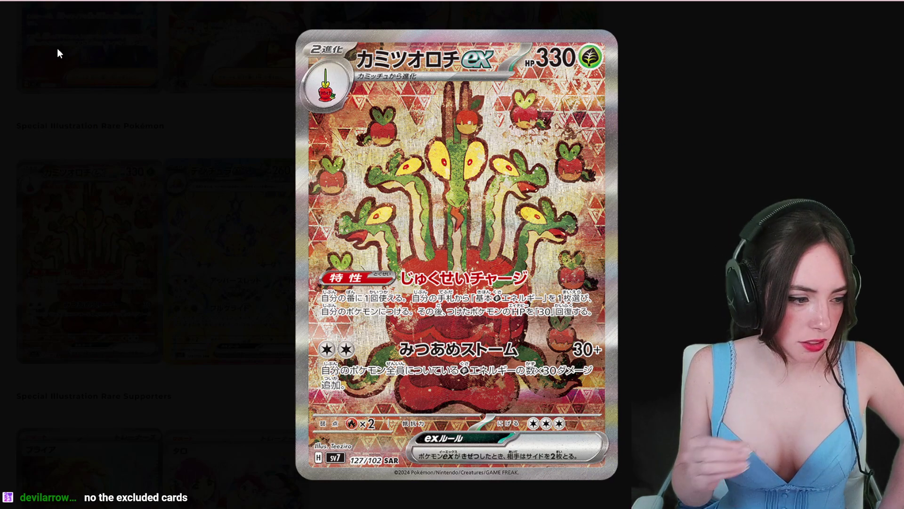
key(Right)
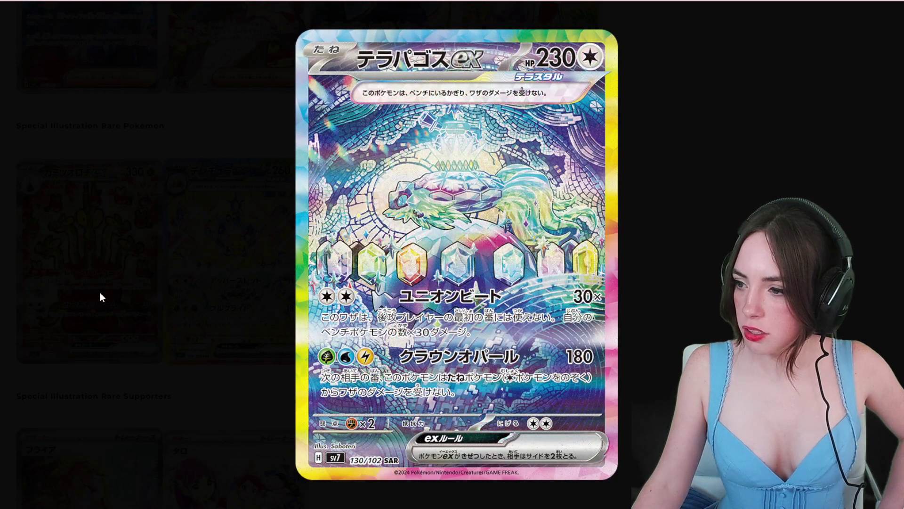
key(Escape)
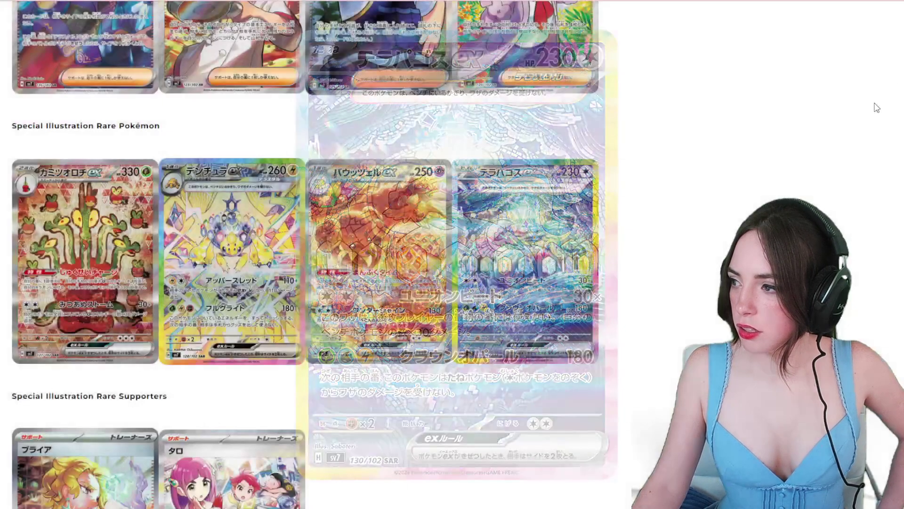
scroll(383, 347, up, 5)
scroll(382, 347, up, 5)
scroll(382, 347, up, 5)
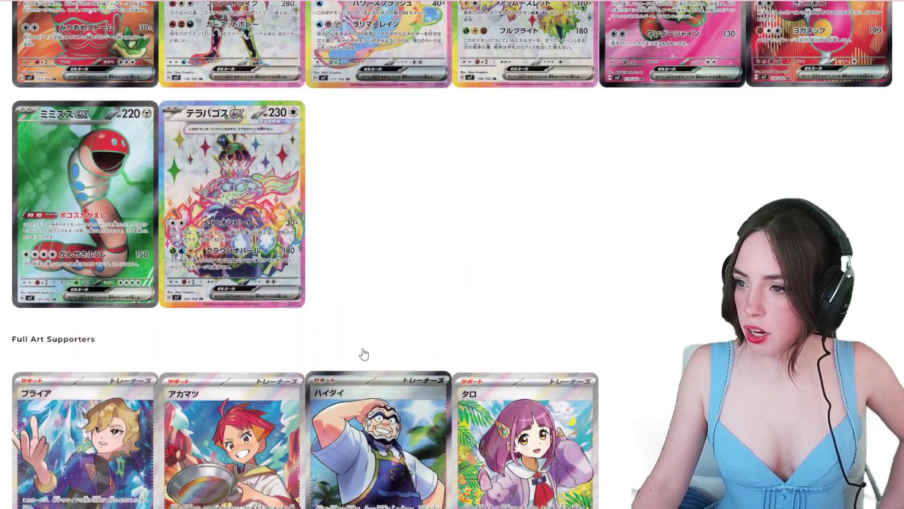
scroll(382, 347, up, 3)
scroll(290, 400, up, 3)
scroll(289, 400, up, 2)
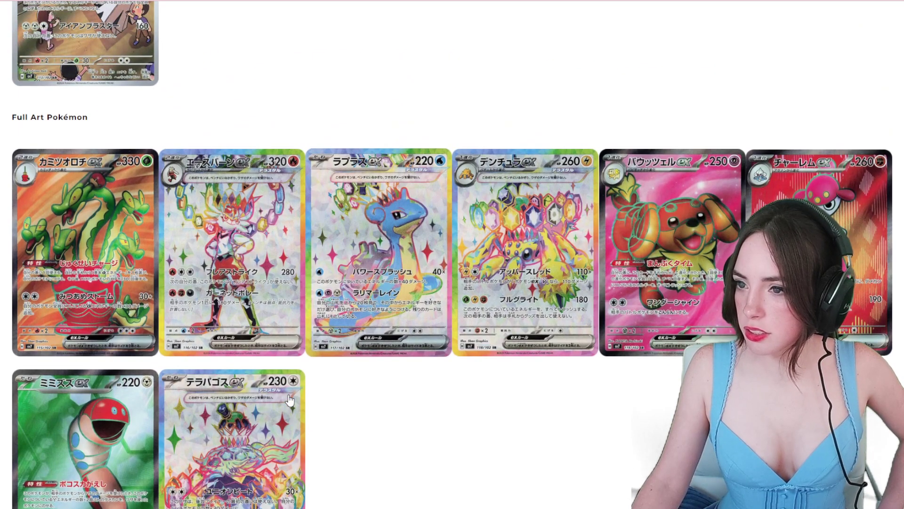
scroll(290, 400, up, 2)
scroll(290, 399, up, 4)
scroll(290, 400, up, 4)
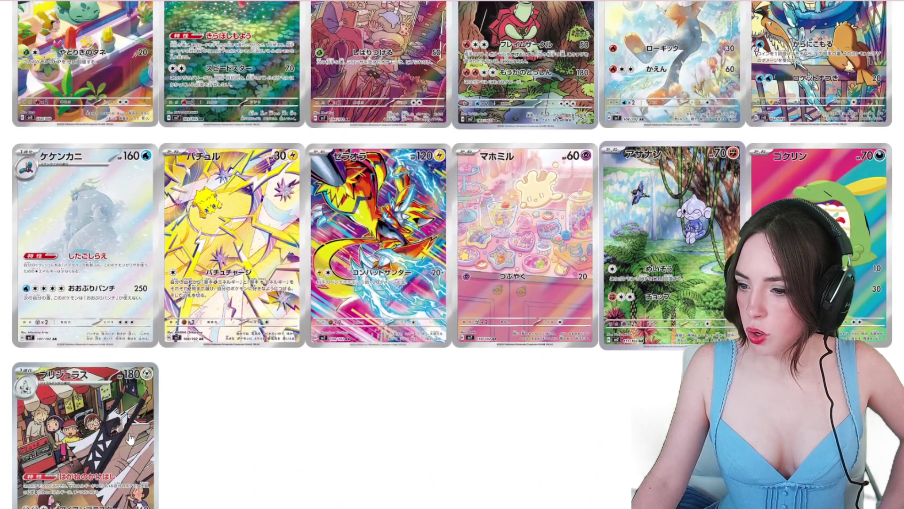
scroll(290, 400, down, 2)
Enlarge the Archaludon and Gulpin art rares and flip to nearby cards like Bulbasaur
click(85, 396)
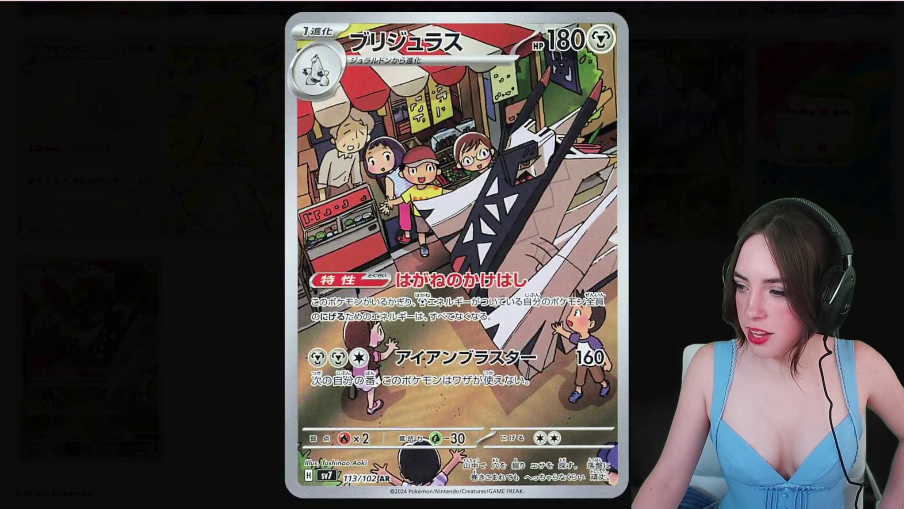
key(Left)
key(Escape)
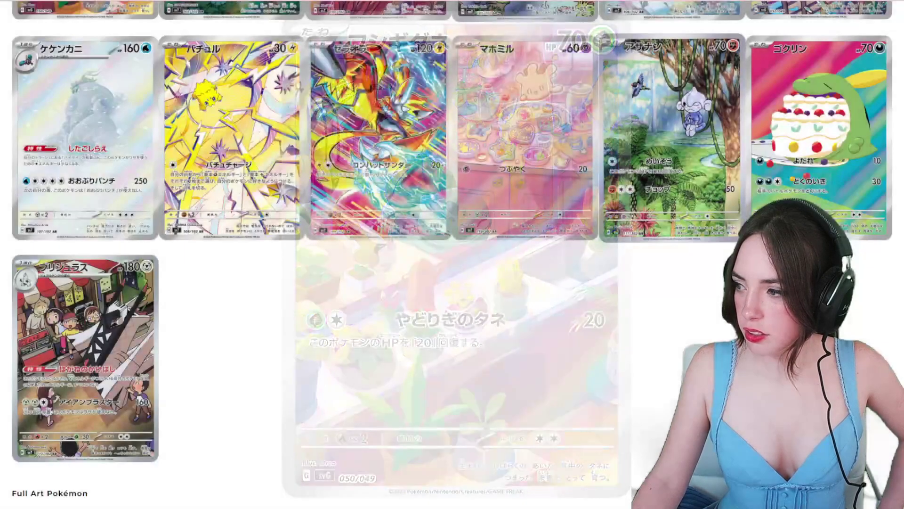
scroll(720, 275, up, 3)
scroll(720, 275, up, 1)
scroll(694, 324, up, 3)
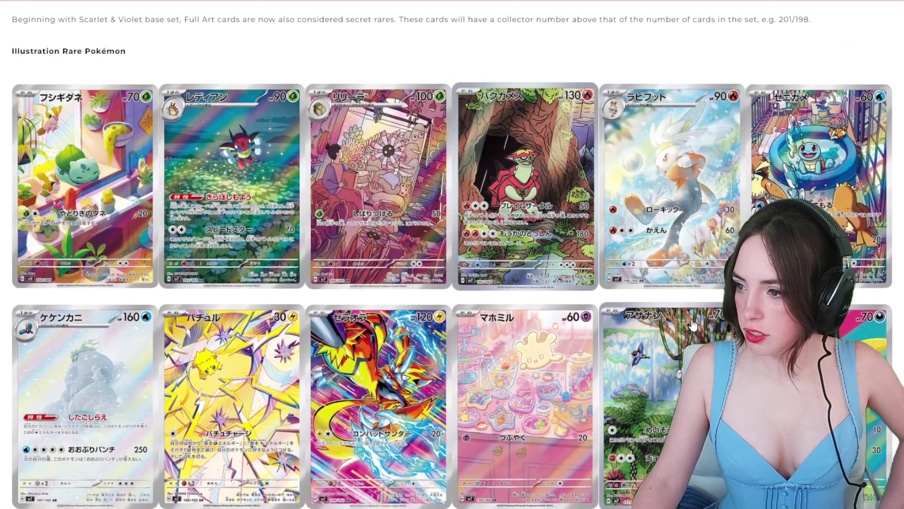
scroll(565, 311, up, 1)
scroll(423, 300, up, 1)
scroll(422, 300, down, 2)
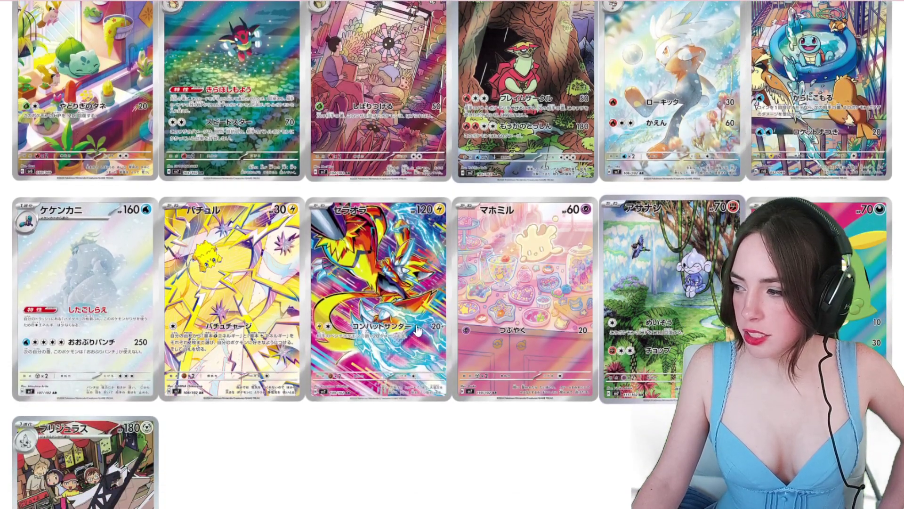
click(820, 296)
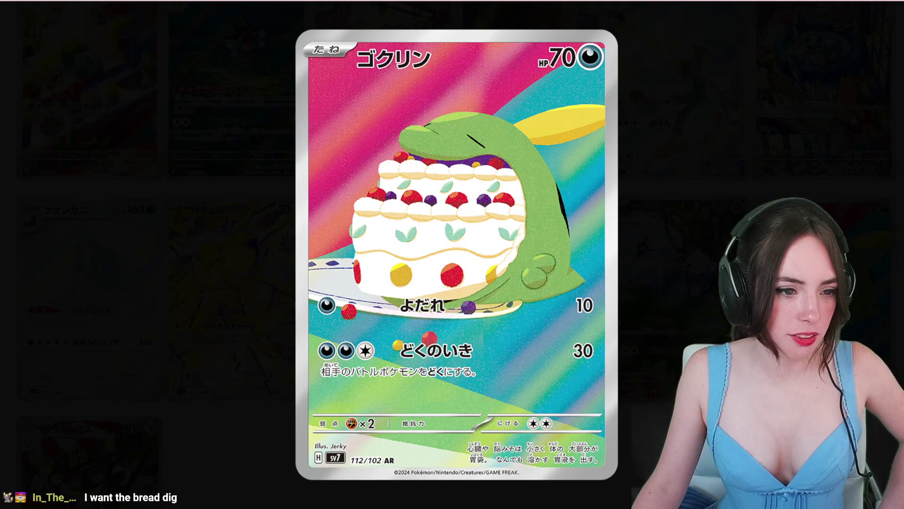
key(Right)
key(Right)
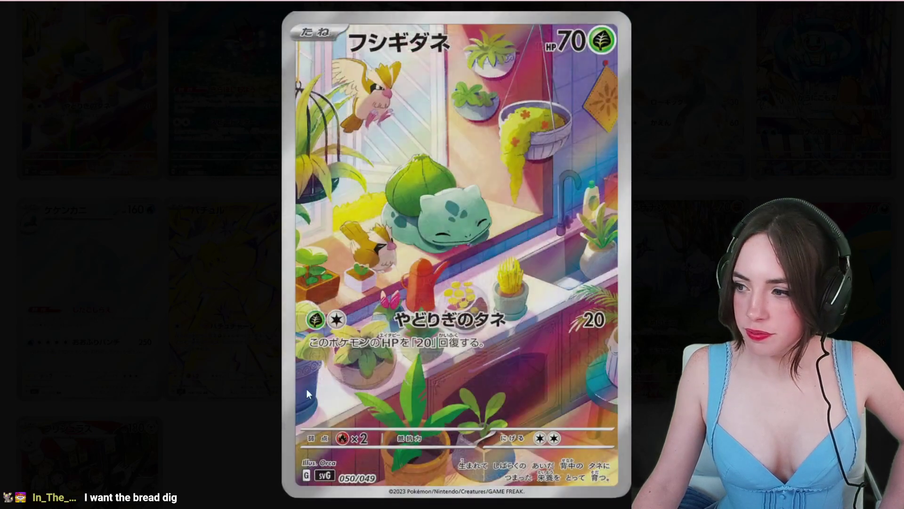
key(Right)
key(Right)
key(Right)
key(Right)
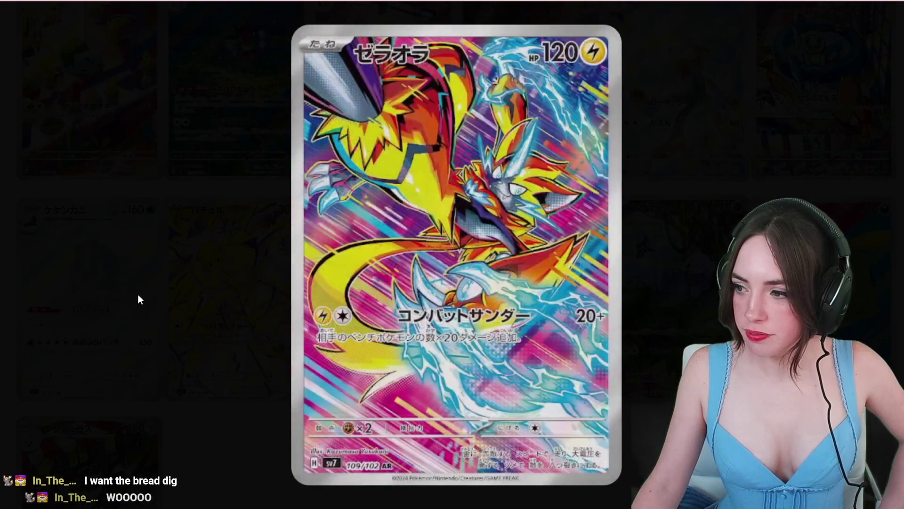
key(Right)
key(Right)
Page further through the art rares, close the view, and enlarge Orthworm ex full art
key(Left)
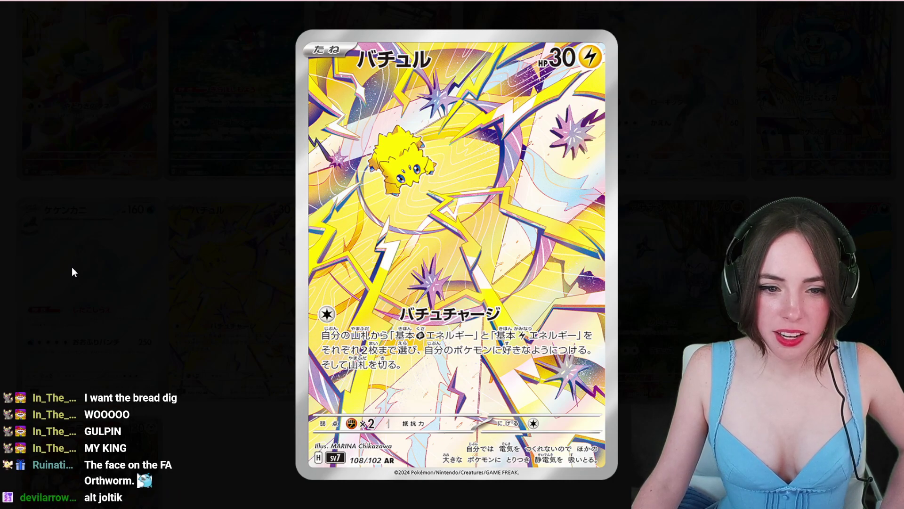
key(Left)
key(Left)
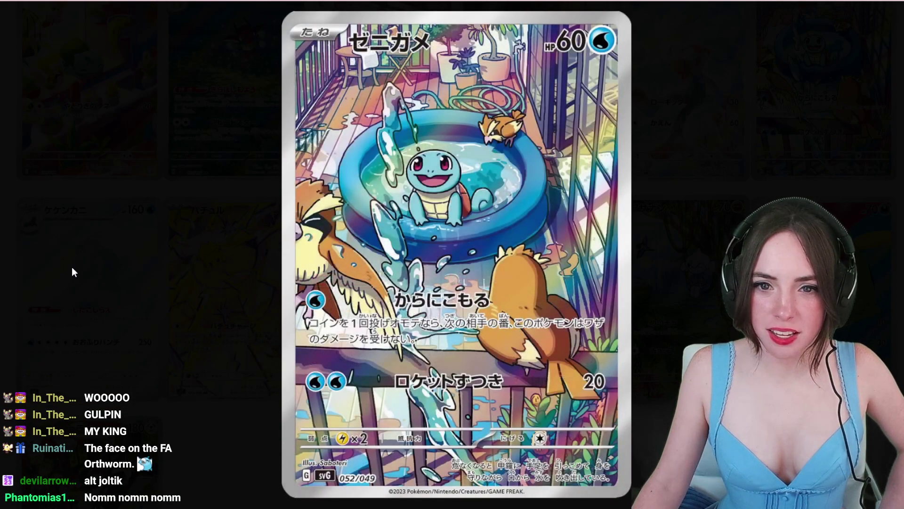
key(Left)
key(Left)
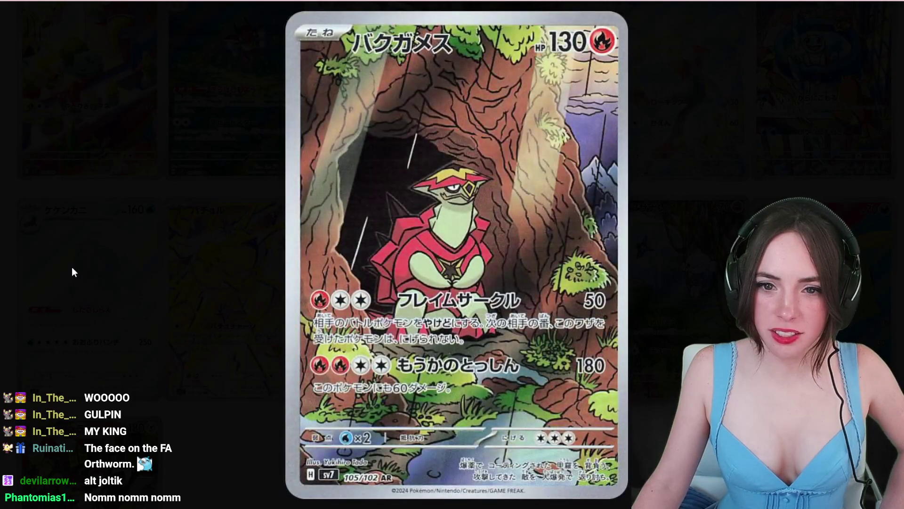
key(Left)
key(Left)
key(Left)
key(Left)
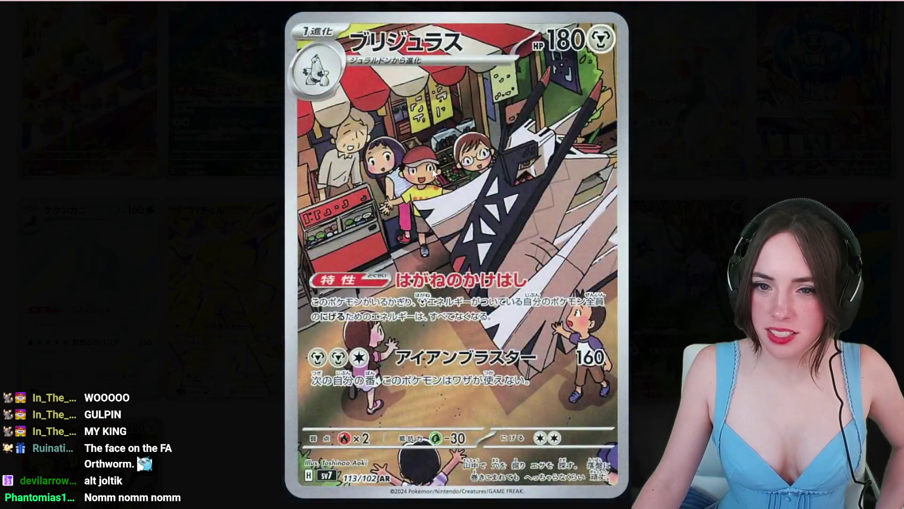
key(Escape)
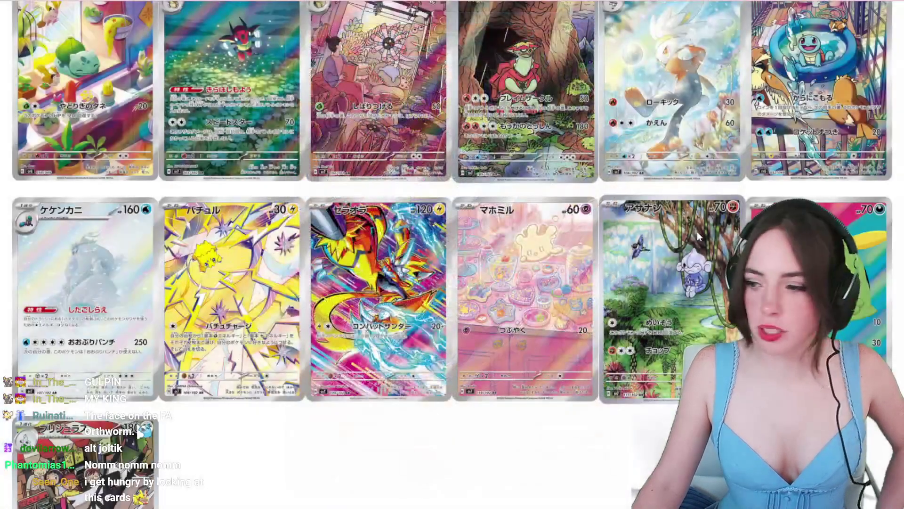
scroll(508, 323, down, 3)
scroll(509, 322, down, 5)
scroll(509, 323, down, 3)
click(67, 368)
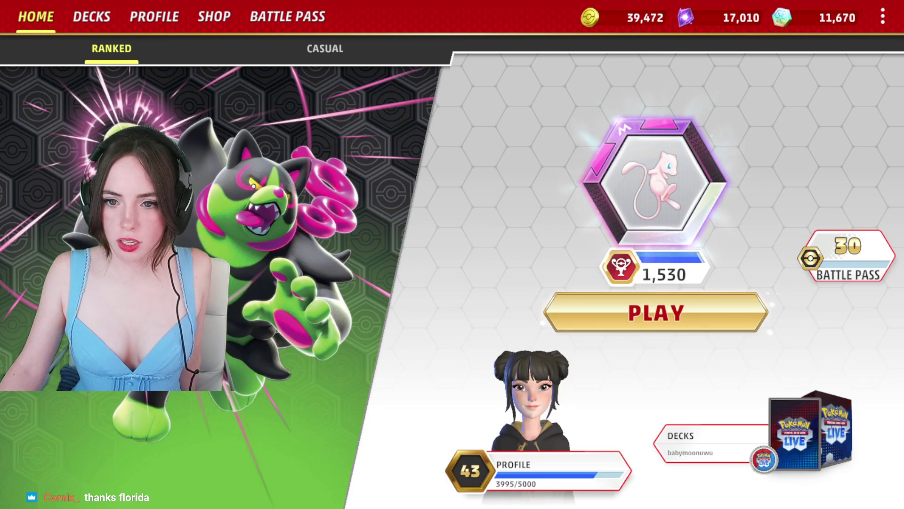
Start searching for a ranked match from the Ranked tab
click(657, 311)
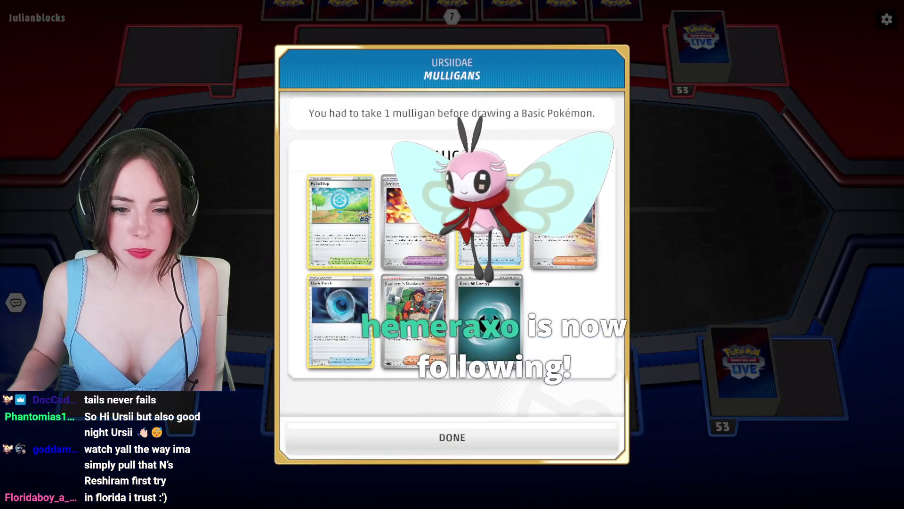
Dismiss both mulligan summaries and place Radiant Greninja in the Active Spot
click(483, 446)
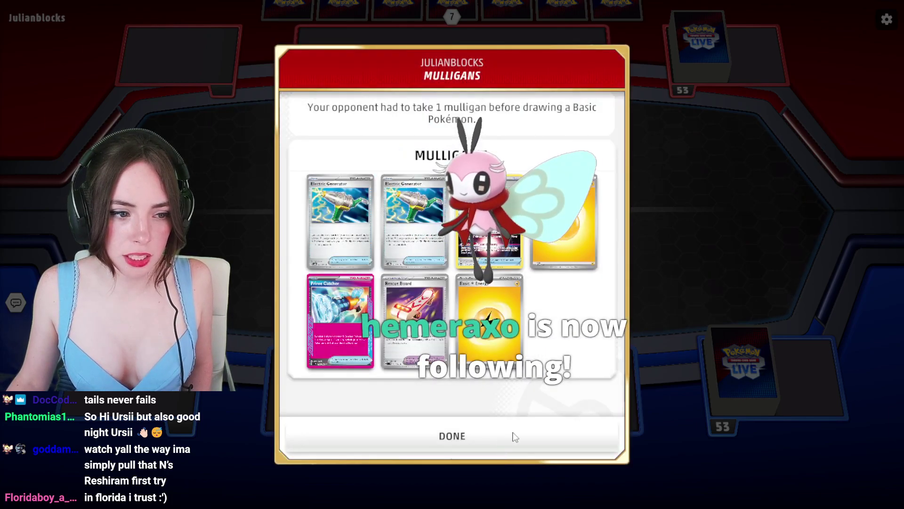
click(522, 445)
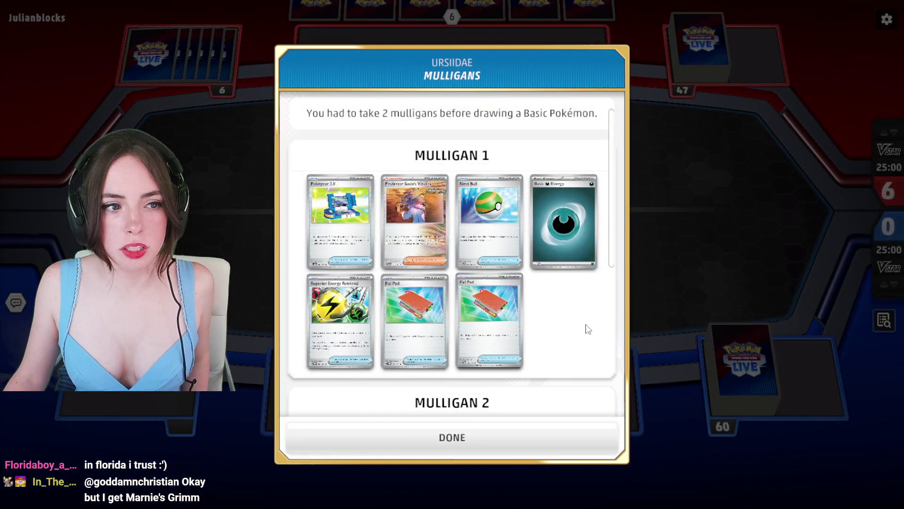
click(528, 436)
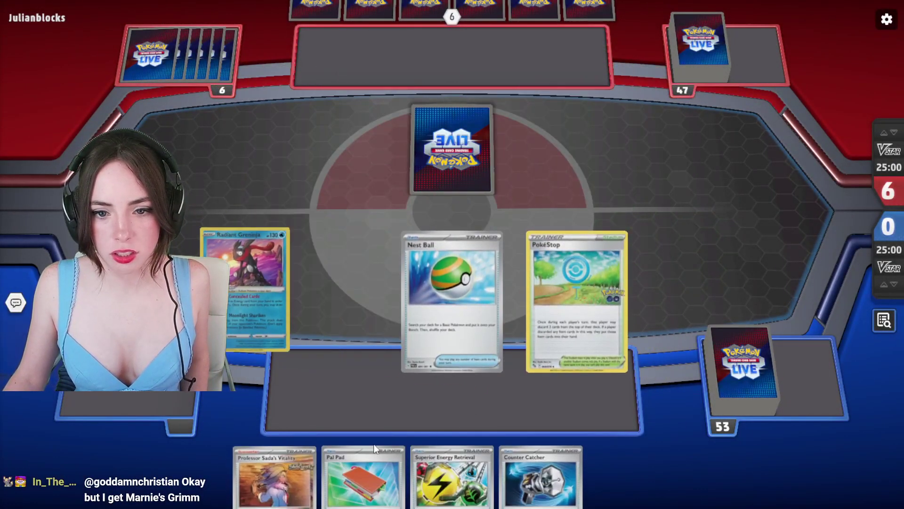
drag(185, 480, 452, 276)
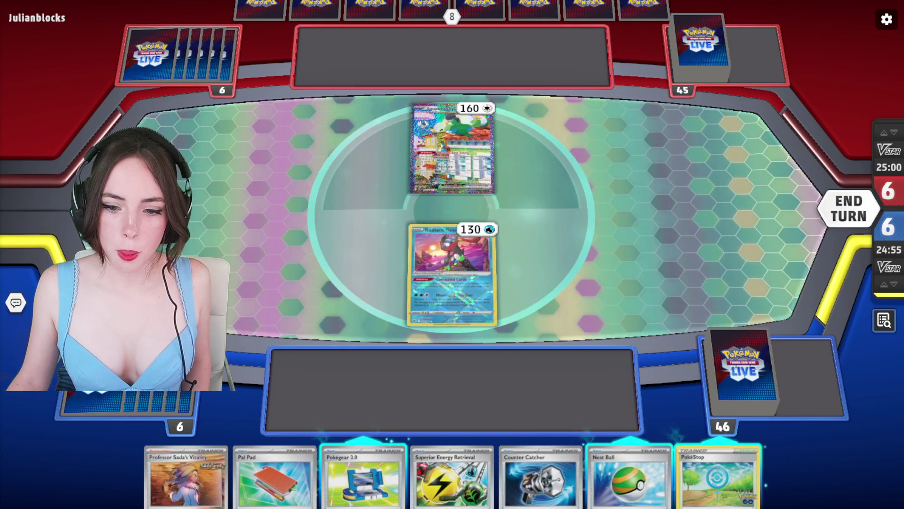
Play Nest Ball to put Flutter Mane from the deck onto the bench
drag(621, 489, 628, 398)
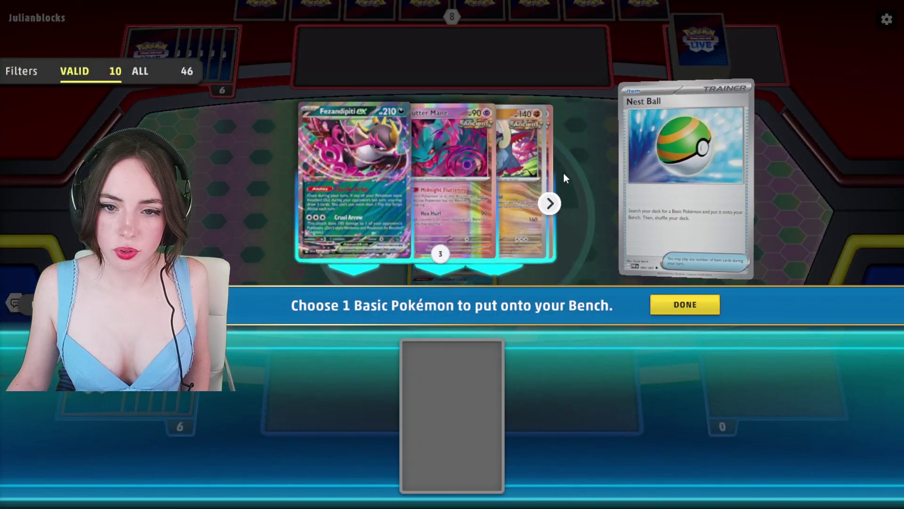
click(297, 204)
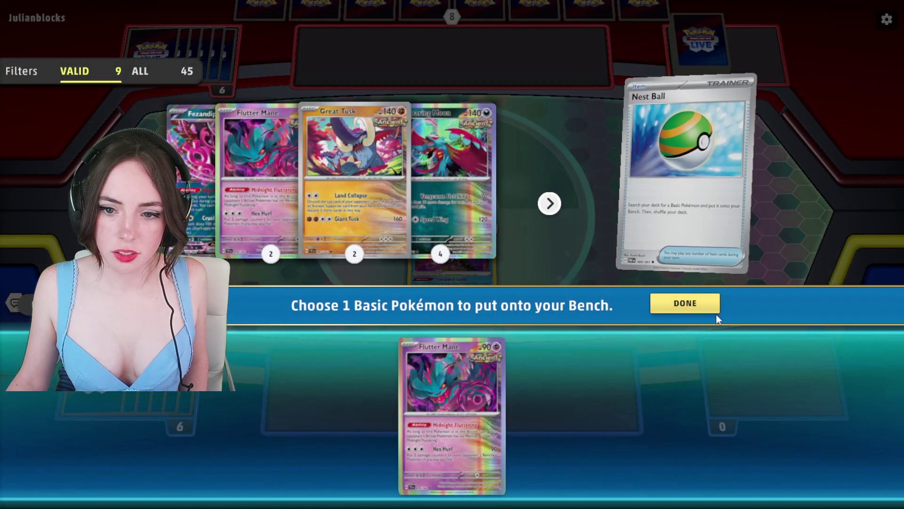
click(685, 304)
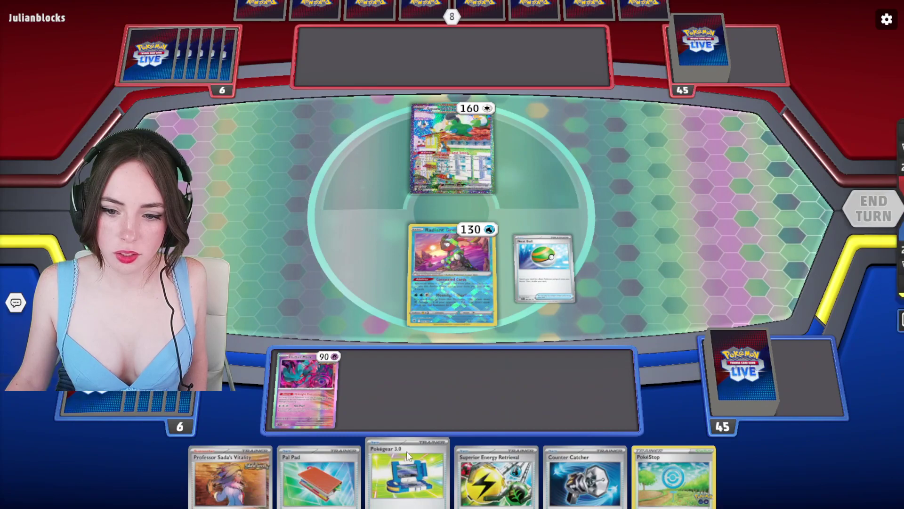
Play PokéStop, take Professor Sada's Vitality with Pokégear 3.0, and activate PokéStop
drag(675, 467, 495, 283)
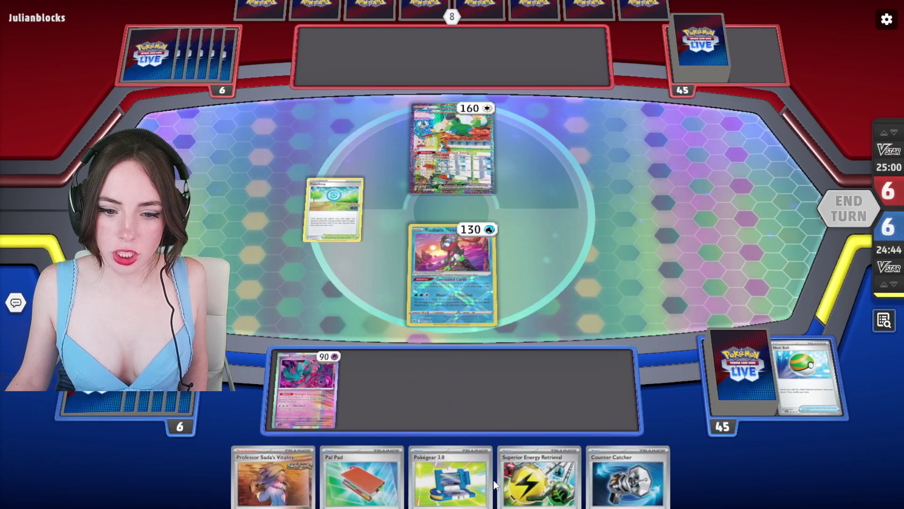
drag(407, 477, 544, 269)
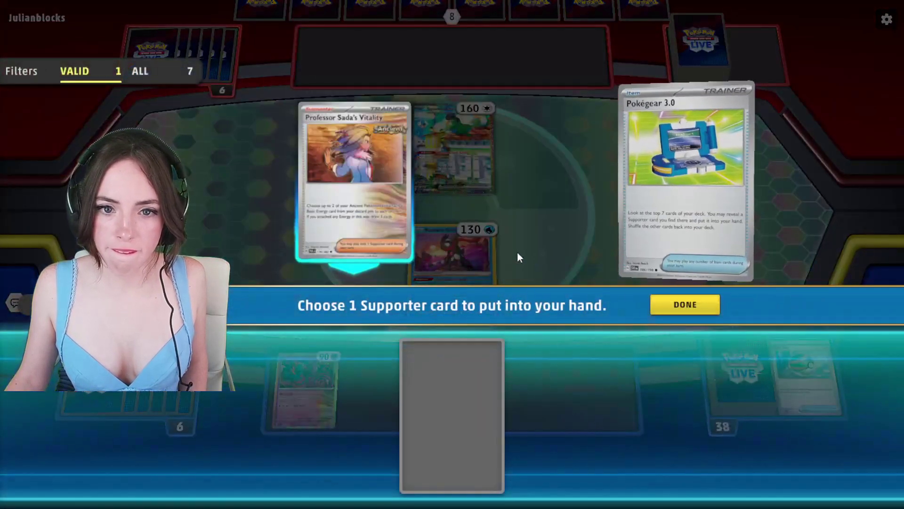
click(363, 173)
click(685, 305)
mouse_move(334, 210)
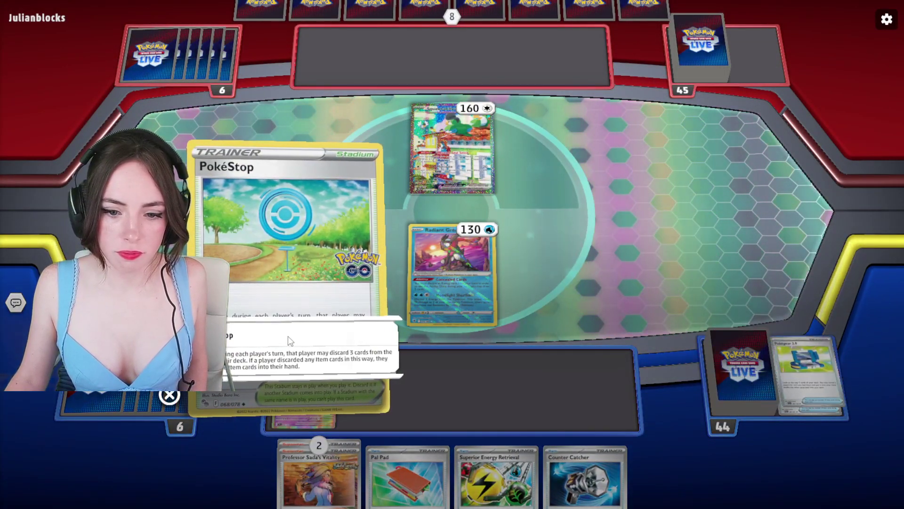
click(288, 340)
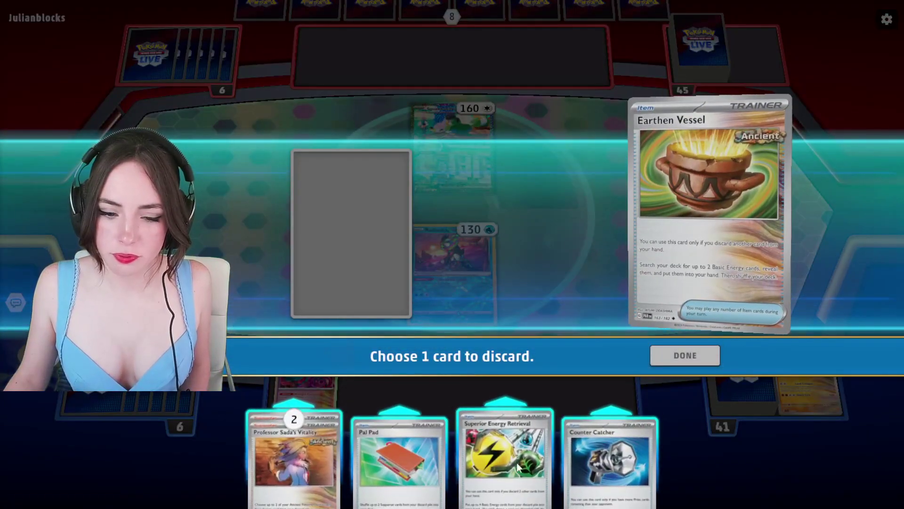
Discard Counter Catcher for Earthen Vessel and attach a Basic Energy to Radiant Greninja
click(603, 460)
click(683, 358)
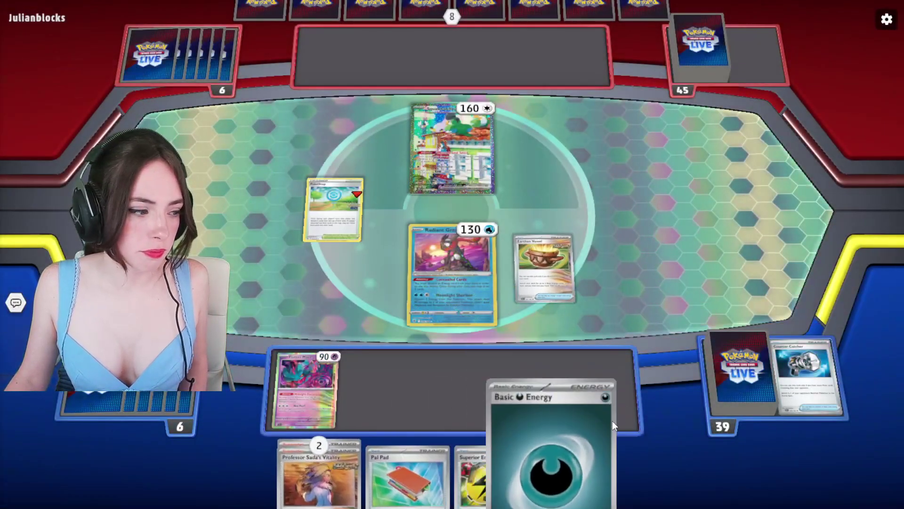
drag(585, 476, 452, 282)
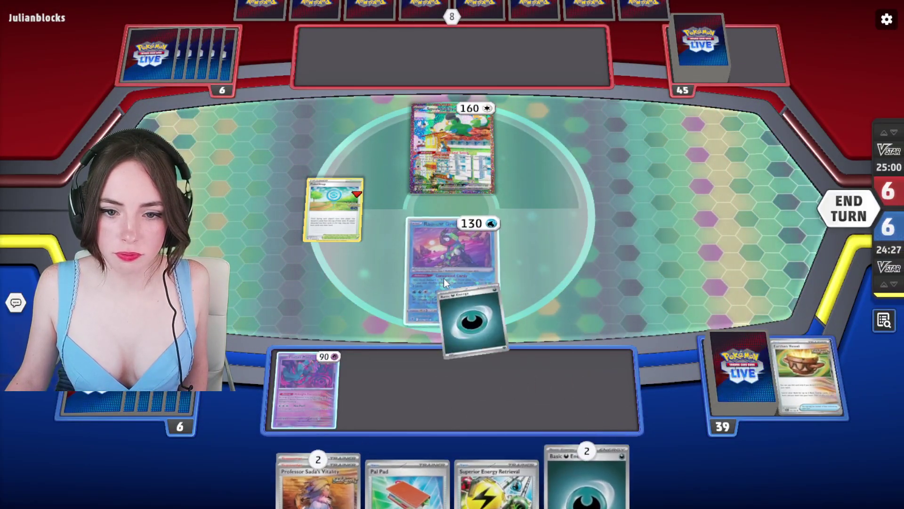
Make Flutter Mane active, draw two with Greninja's Concealed Cards, and bench Roaring Moon
click(458, 292)
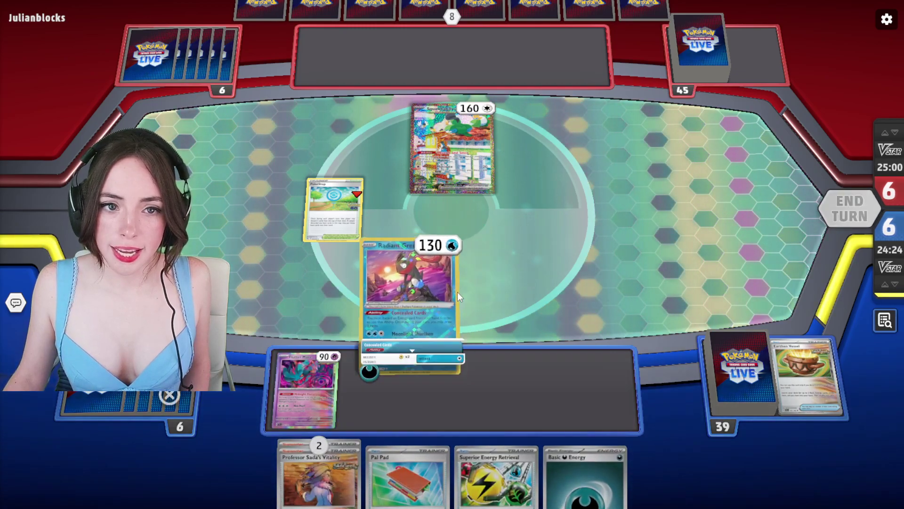
click(393, 381)
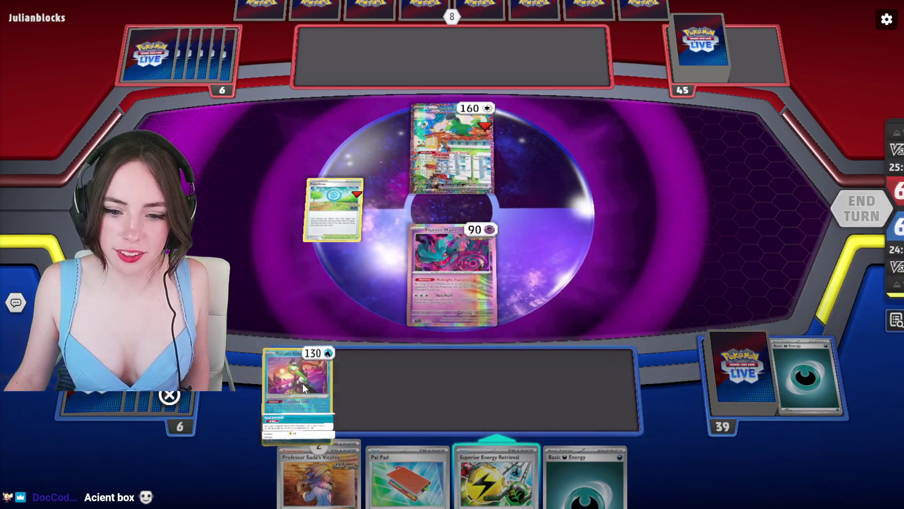
click(311, 385)
click(299, 349)
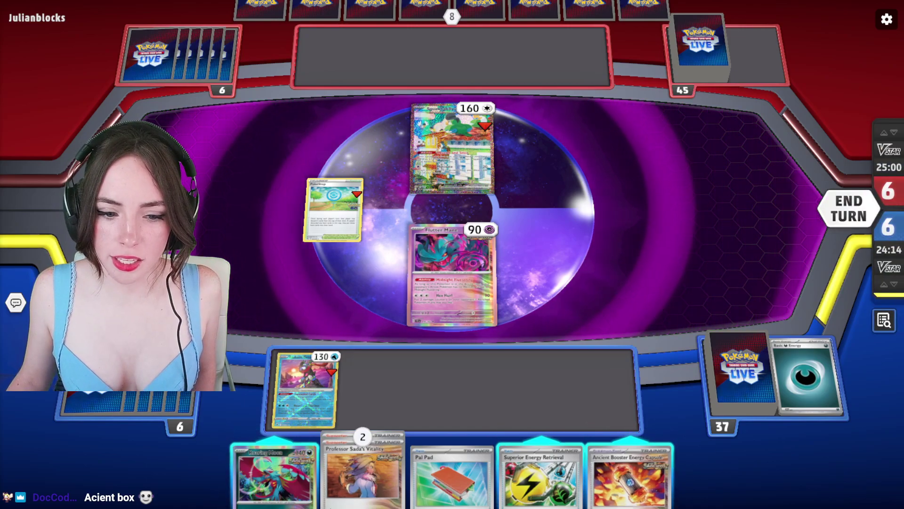
drag(274, 474, 405, 359)
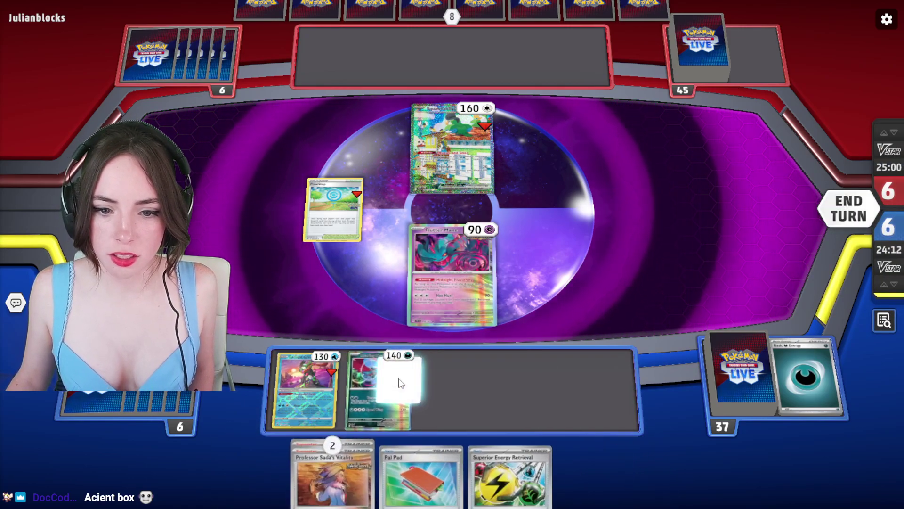